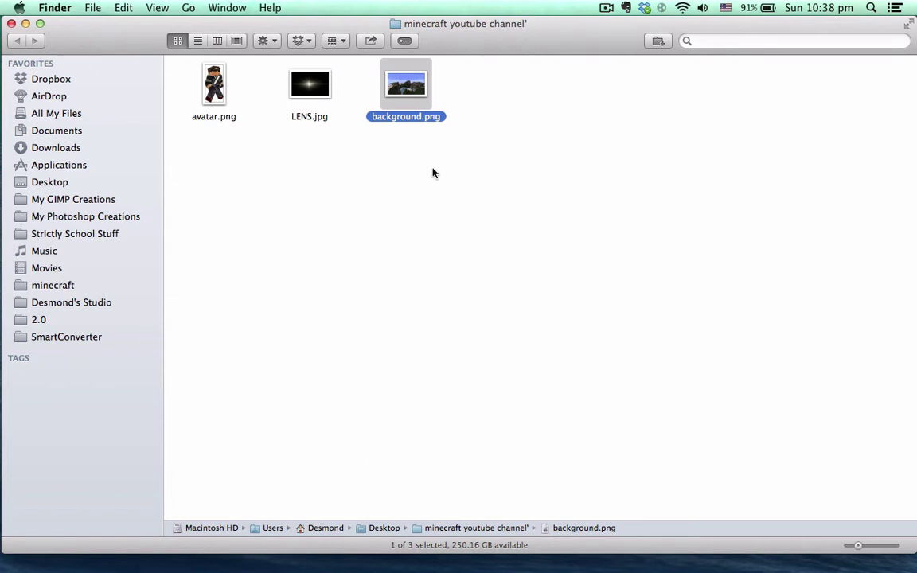
Preview background.png at full size and inspect the Minecraft landscape before closing it
{"action": "left_click", "coordinate": [443, 171]}
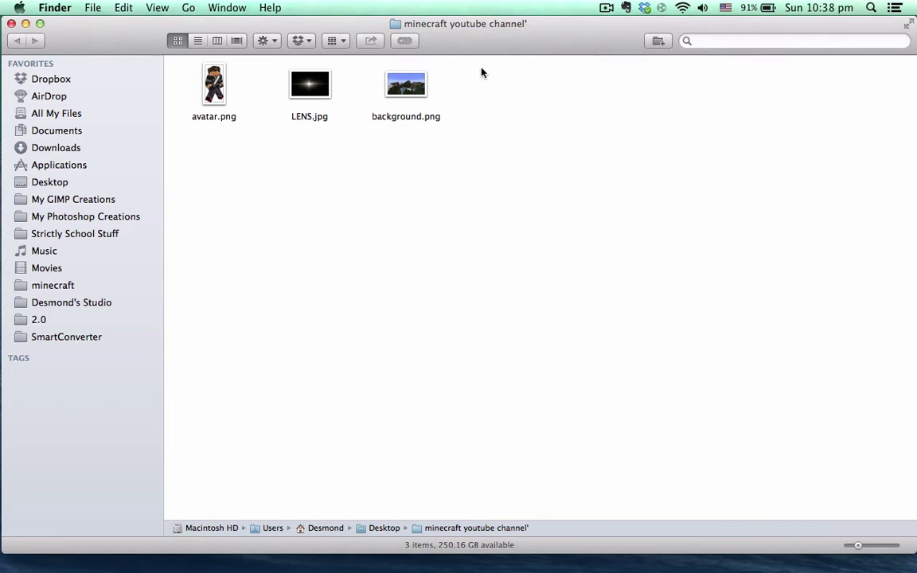
{"action": "left_click", "coordinate": [394, 116]}
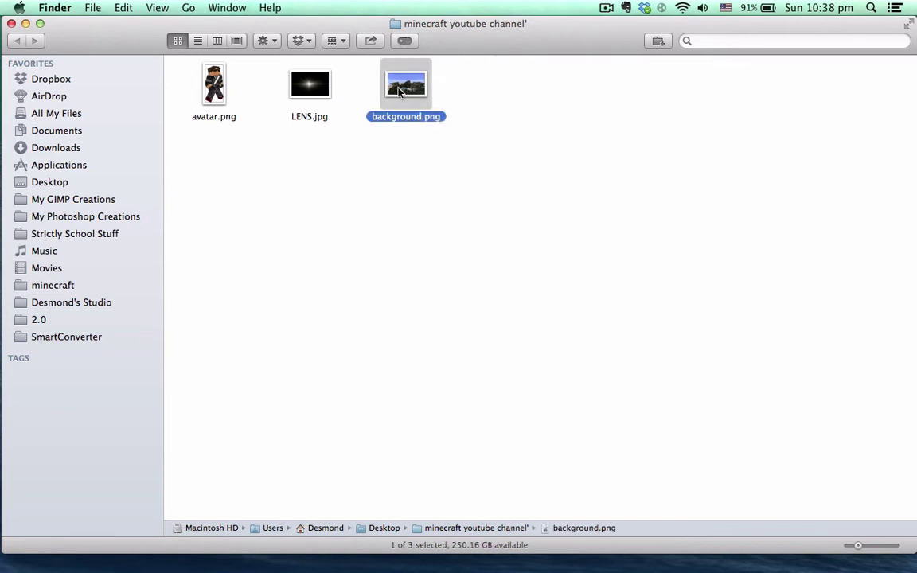
{"action": "key", "text": "space"}
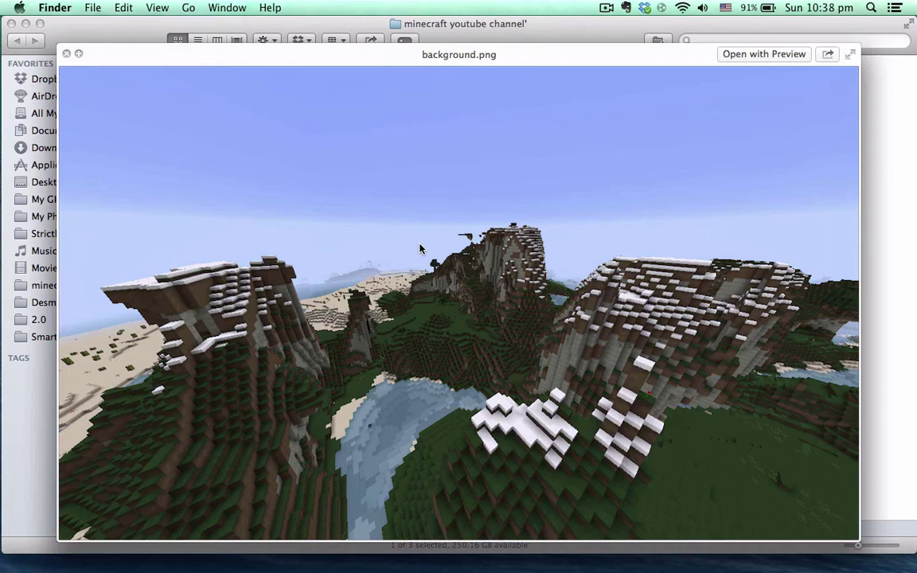
{"action": "scroll", "coordinate": [278, 297], "scroll_direction": "up", "scroll_amount": 3}
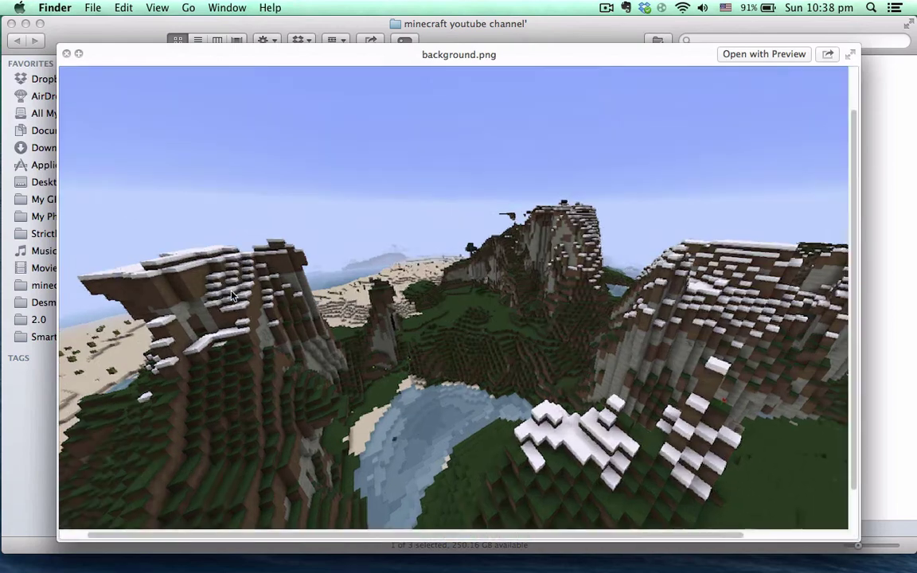
{"action": "scroll", "coordinate": [298, 288], "scroll_direction": "right", "scroll_amount": 3}
{"action": "key", "text": "space"}
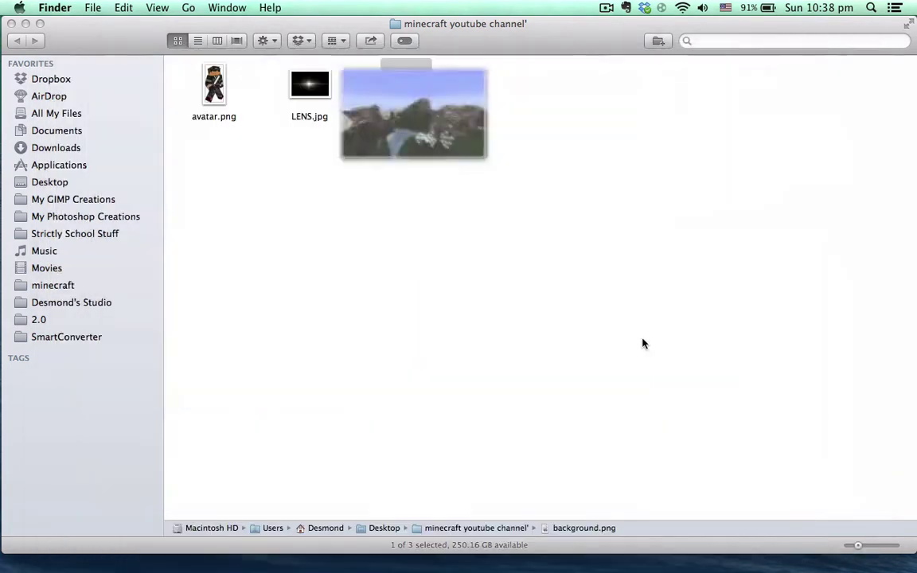
{"action": "left_click", "coordinate": [389, 258]}
Preview avatar.png to check the character image, and close the preview
{"action": "left_click", "coordinate": [213, 86]}
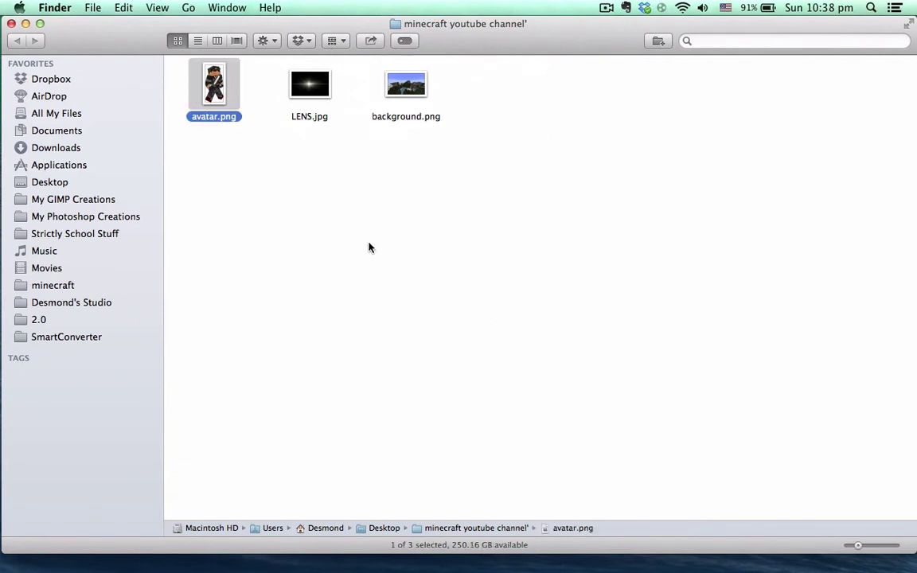
{"action": "key", "text": "space"}
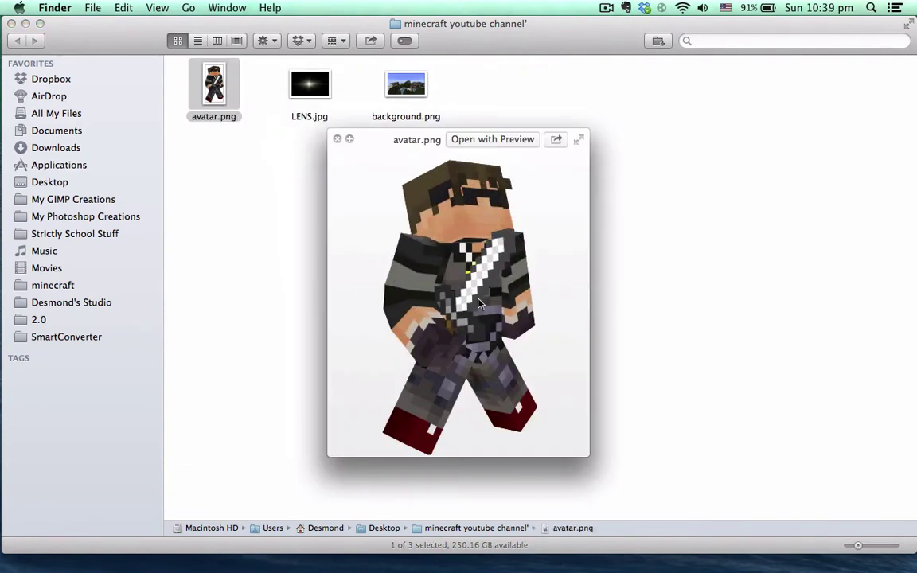
{"action": "key", "text": "space"}
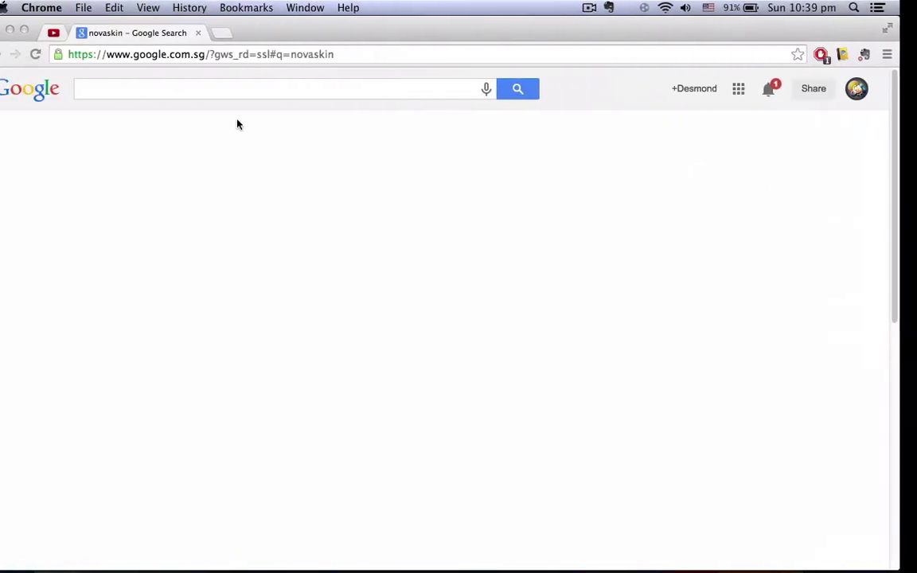
Switch to Chrome, search Google for novaskin, and open the Nova Skin Minecraft Skin Editor site
{"action": "left_click", "coordinate": [130, 88]}
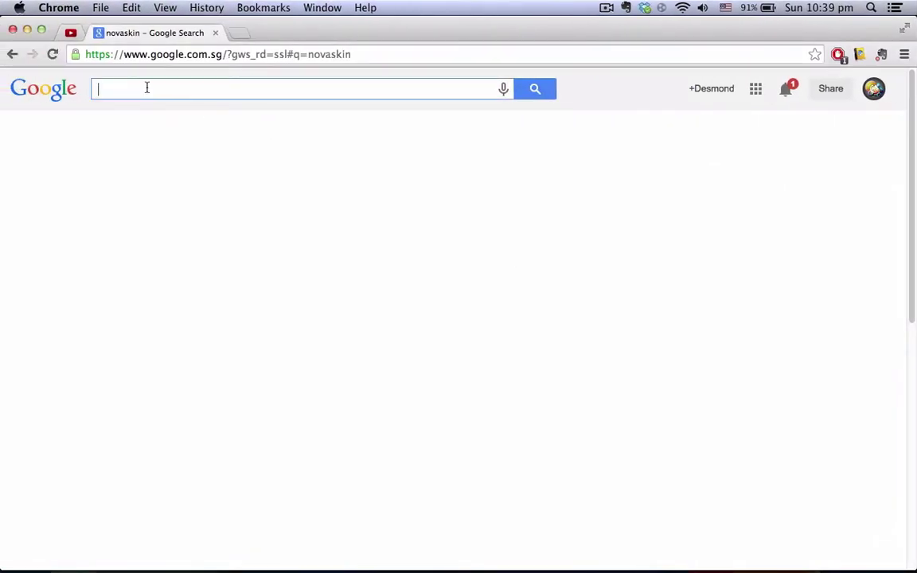
{"action": "type", "text": "novaskin"}
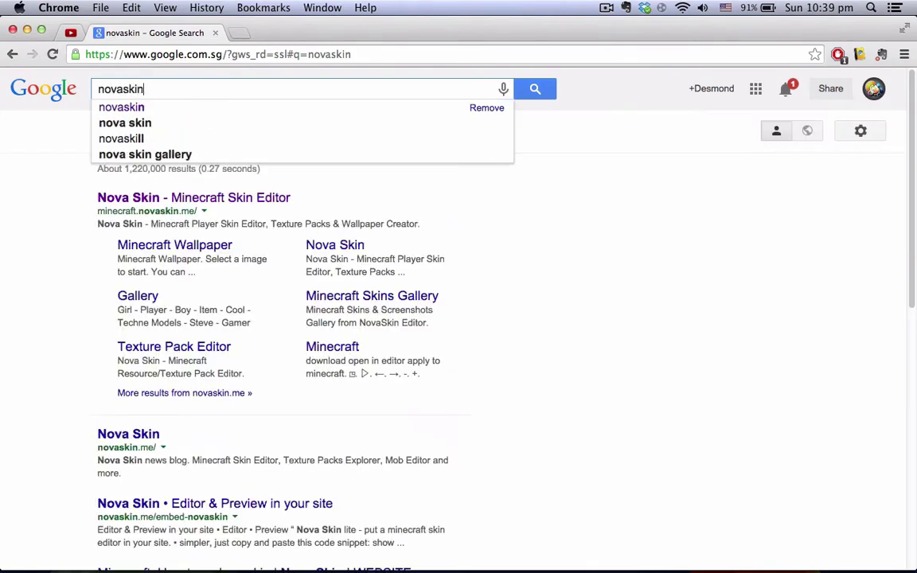
{"action": "key", "text": "Return"}
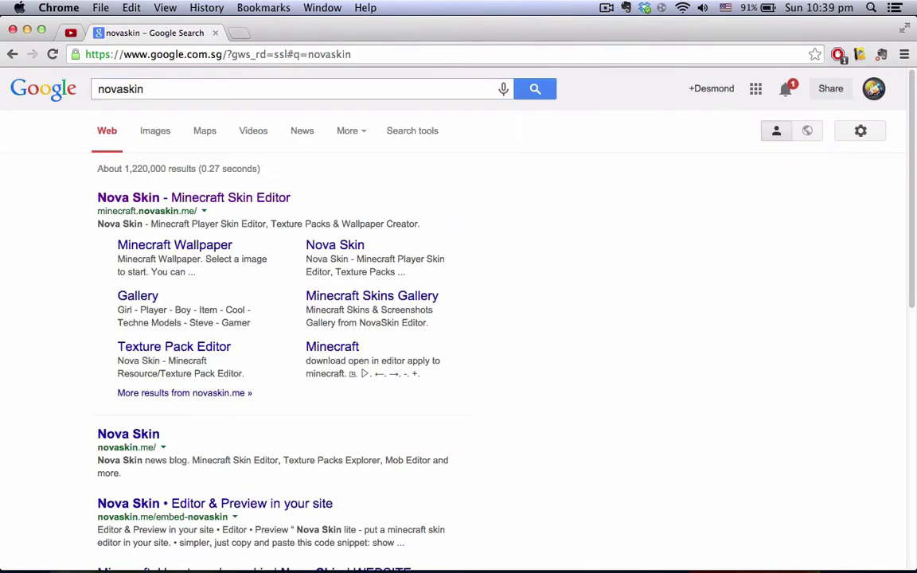
{"action": "left_click", "coordinate": [180, 198]}
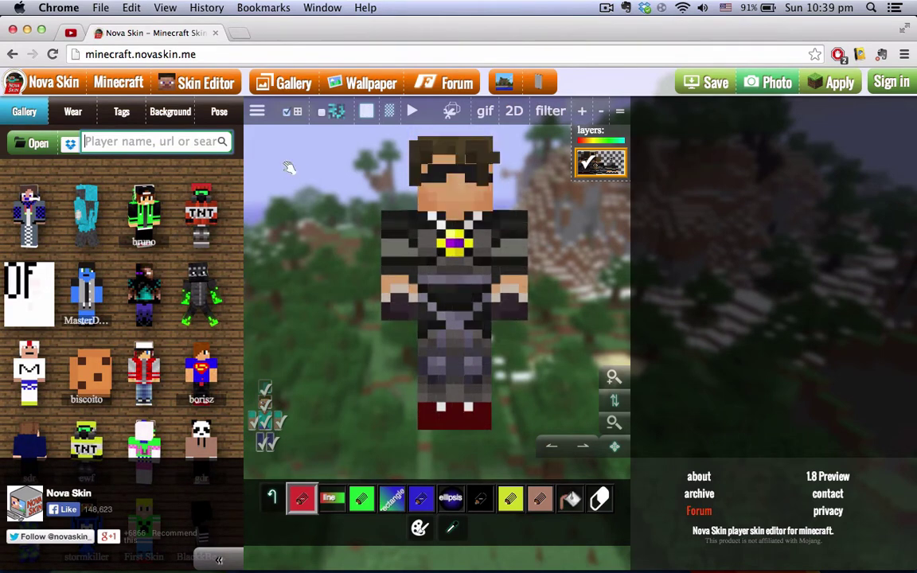
Apply the second preset pose to the Minecraft character and rotate the figure to an angled view
{"action": "left_click", "coordinate": [226, 116]}
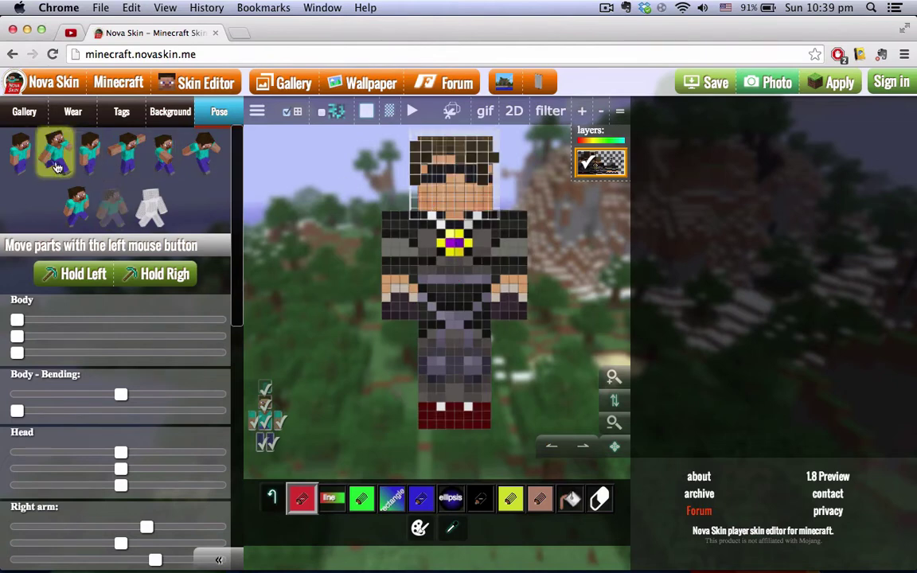
{"action": "left_click", "coordinate": [56, 166]}
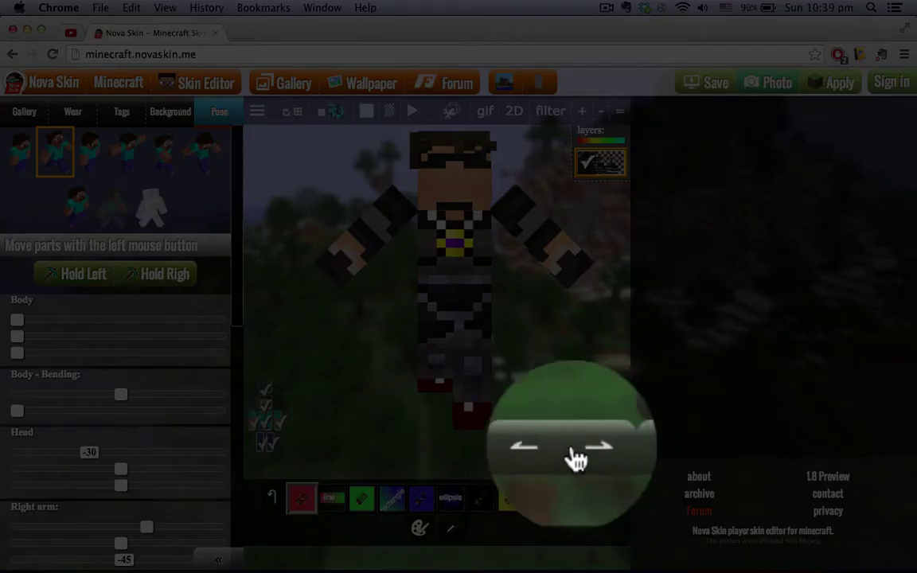
{"action": "left_click", "coordinate": [583, 448]}
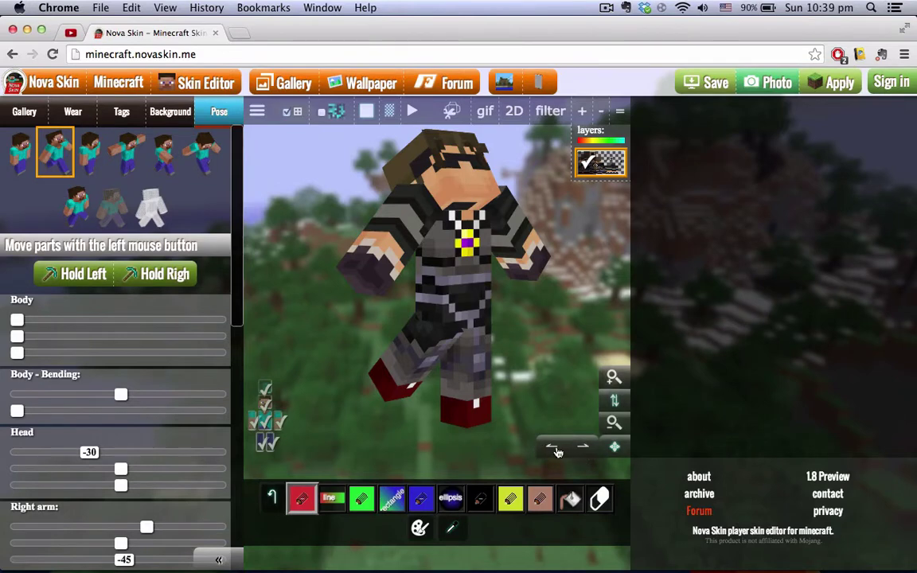
{"action": "left_click", "coordinate": [553, 448]}
{"action": "scroll", "coordinate": [235, 271], "scroll_direction": "down", "scroll_amount": 1}
{"action": "scroll", "coordinate": [236, 270], "scroll_direction": "up", "scroll_amount": 1}
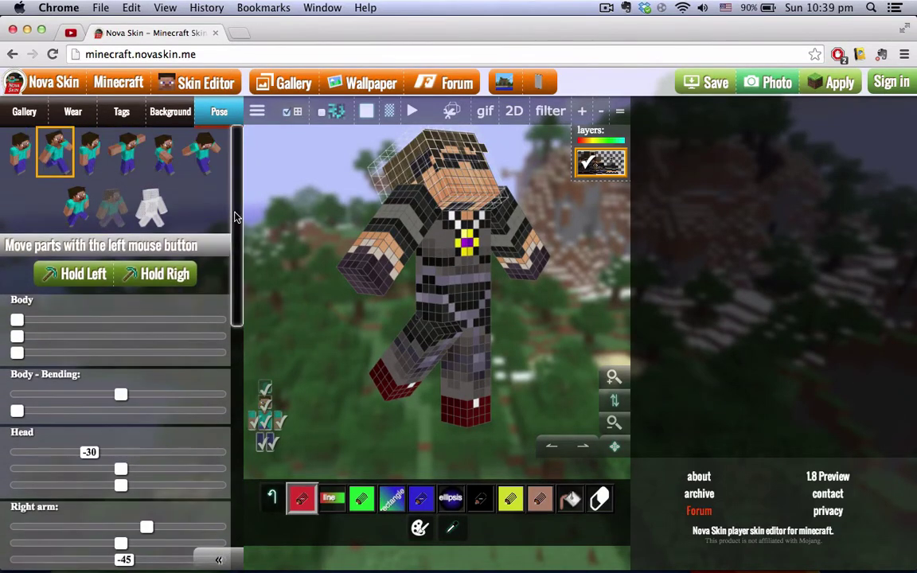
Place a gold sword in the character's right hand and set the first right arm bending value to 0.35
{"action": "left_click", "coordinate": [159, 274]}
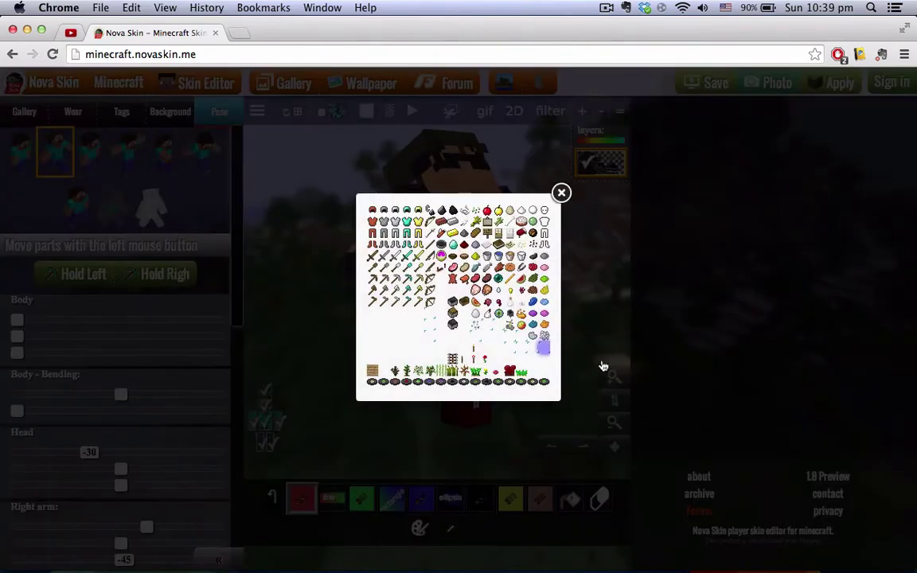
{"action": "left_click", "coordinate": [418, 257]}
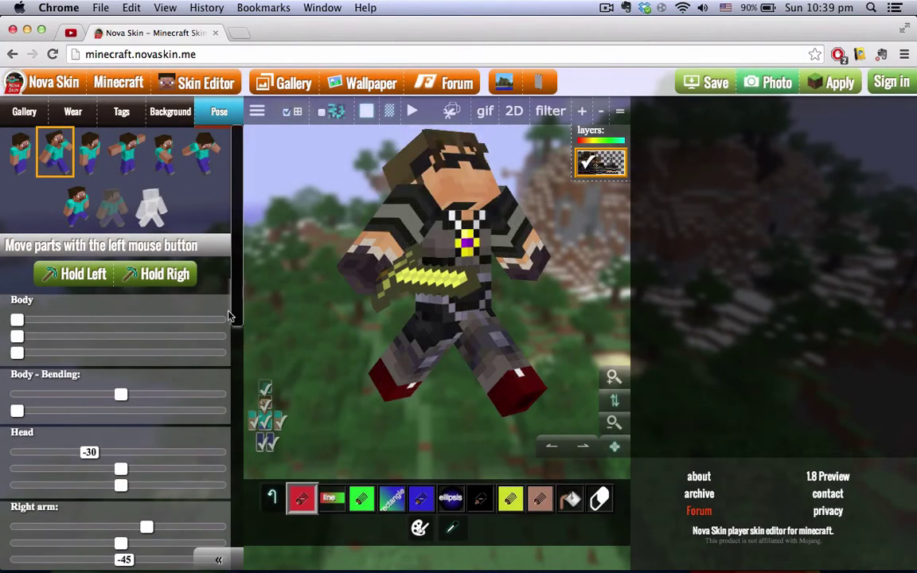
{"action": "scroll", "coordinate": [235, 365], "scroll_direction": "down", "scroll_amount": 3}
{"action": "scroll", "coordinate": [236, 365], "scroll_direction": "down", "scroll_amount": 2}
{"action": "scroll", "coordinate": [234, 354], "scroll_direction": "up", "scroll_amount": 3}
{"action": "scroll", "coordinate": [234, 350], "scroll_direction": "down", "scroll_amount": 4}
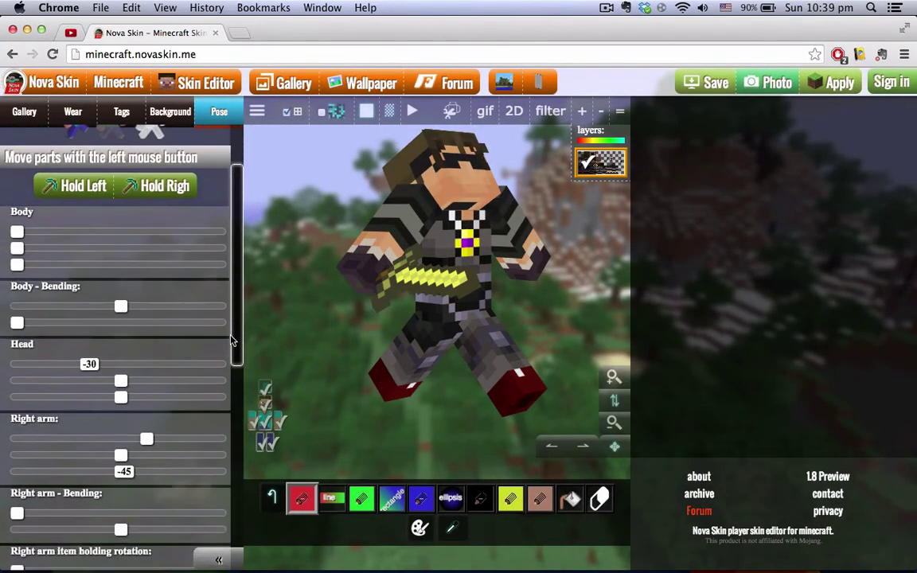
{"action": "scroll", "coordinate": [234, 383], "scroll_direction": "down", "scroll_amount": 3}
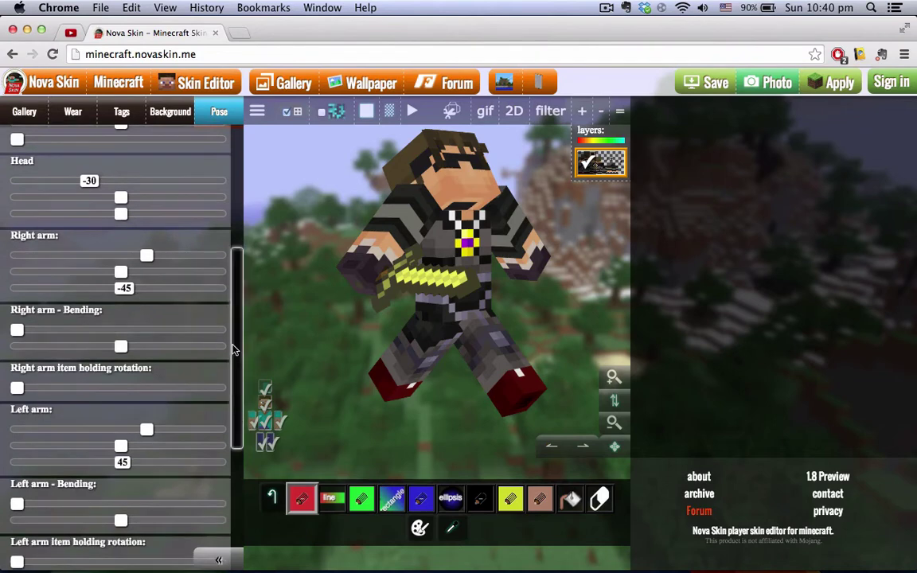
{"action": "scroll", "coordinate": [236, 354], "scroll_direction": "down", "scroll_amount": 1}
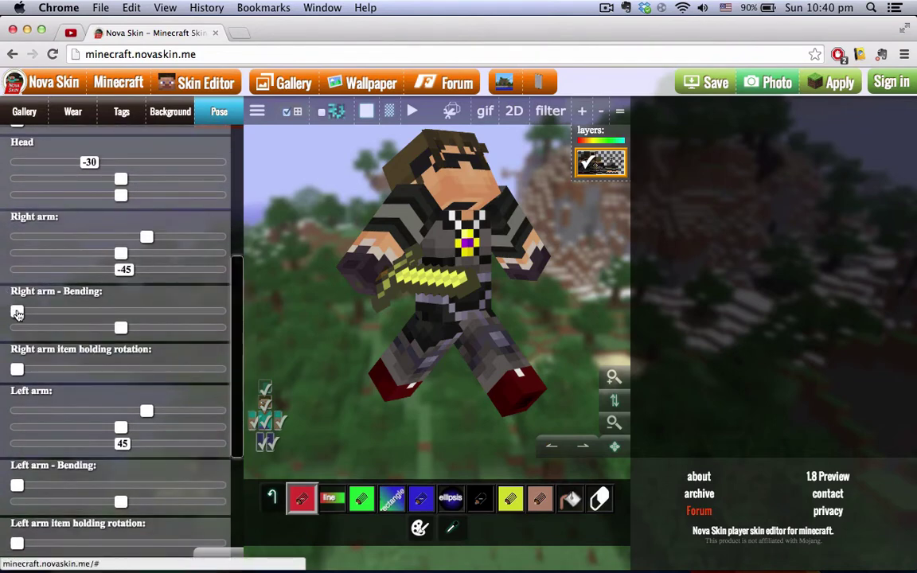
{"action": "left_click_drag", "start_coordinate": [17, 312], "coordinate": [94, 322]}
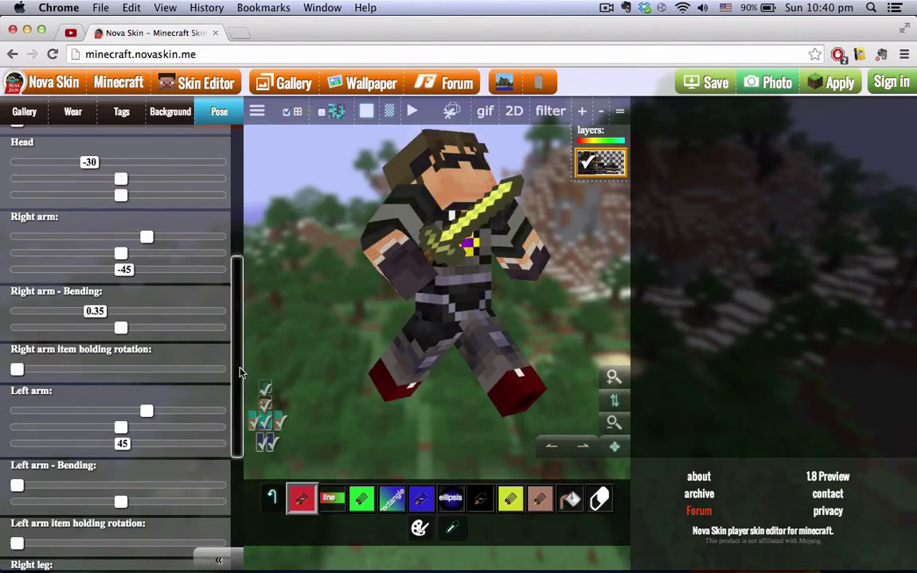
{"action": "left_click_drag", "start_coordinate": [241, 372], "coordinate": [214, 406]}
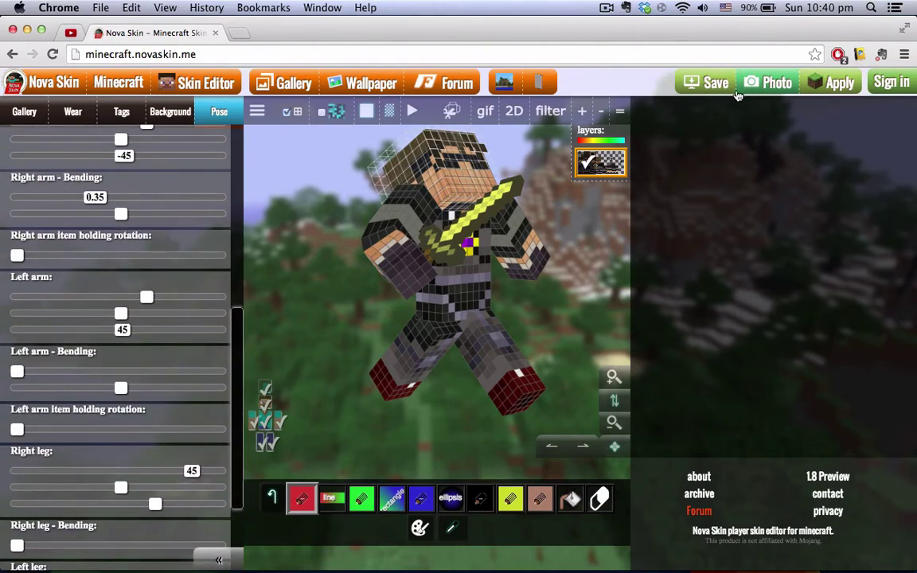
Take photos of the posed character, view the options for saving the image, and close the photo
{"action": "left_click", "coordinate": [767, 89]}
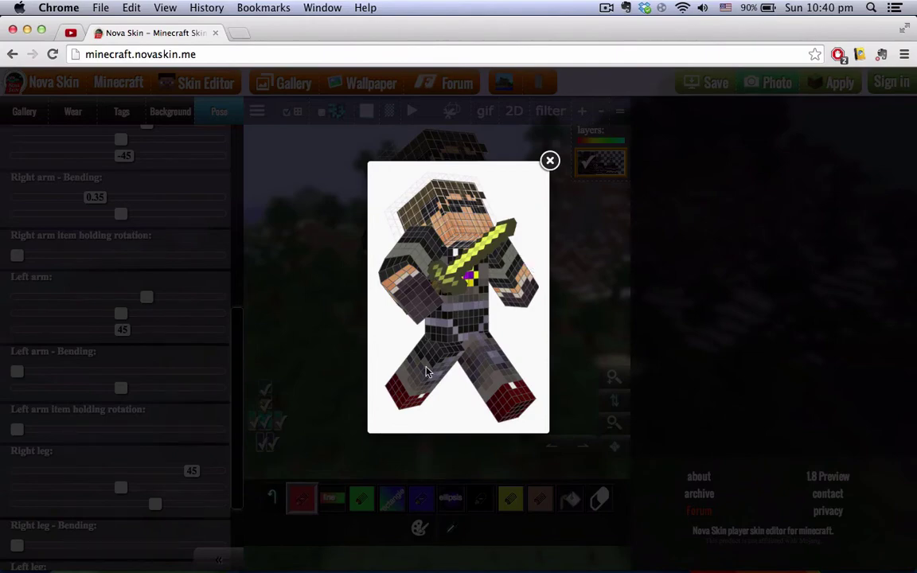
{"action": "left_click", "coordinate": [549, 161]}
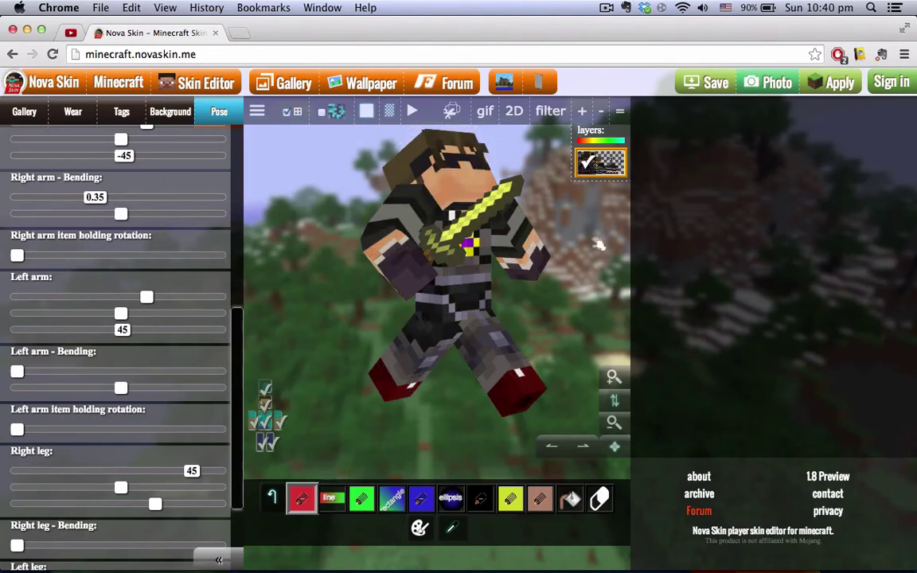
{"action": "left_click", "coordinate": [762, 83]}
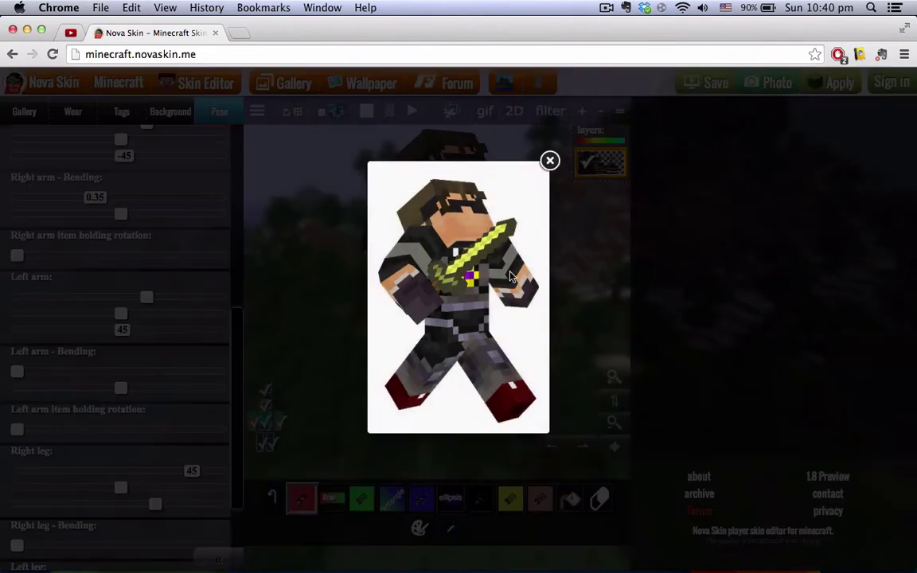
{"action": "right_click", "coordinate": [446, 240]}
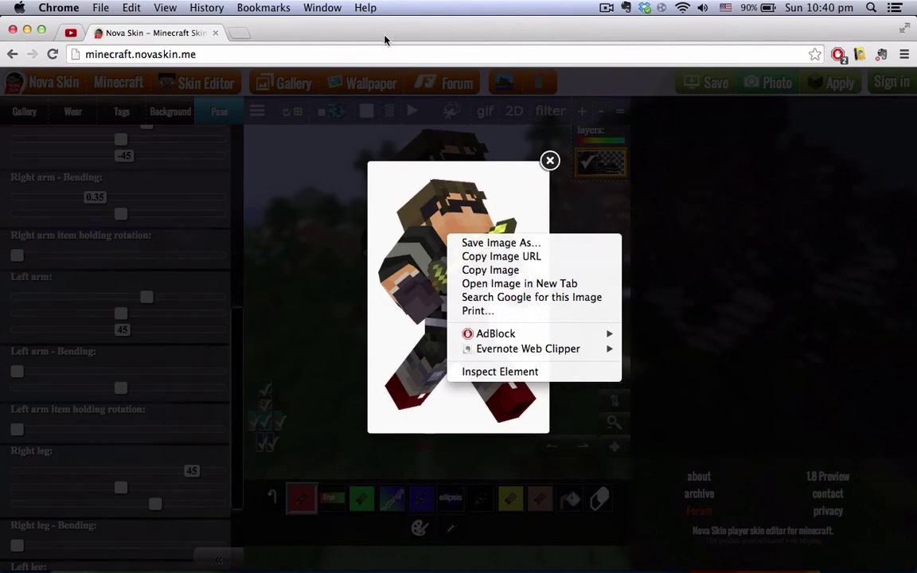
{"action": "left_click", "coordinate": [460, 39]}
{"action": "left_click", "coordinate": [549, 161]}
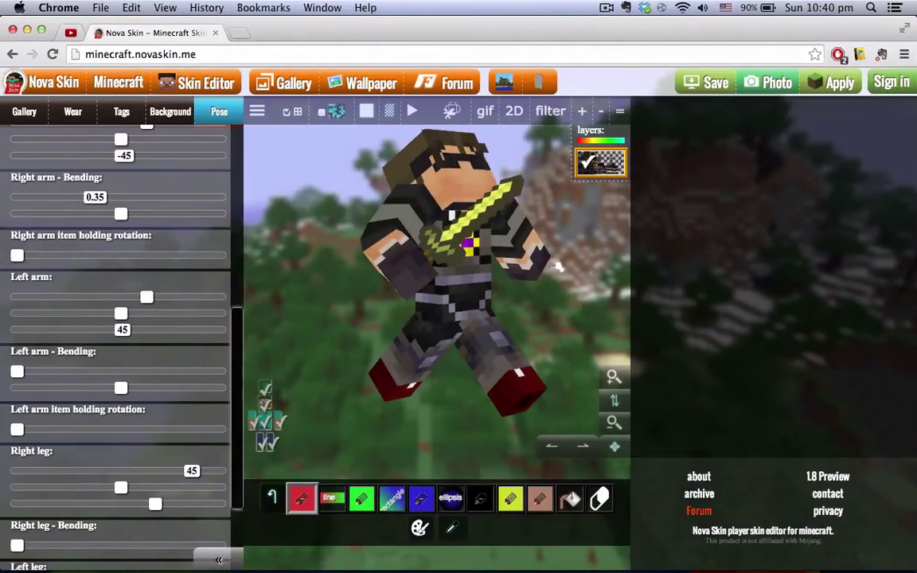
Switch to GIMP and create a new image 2560 px wide and 423 px high
{"action": "key", "text": "super+Tab"}
{"action": "key", "text": "super+Tab"}
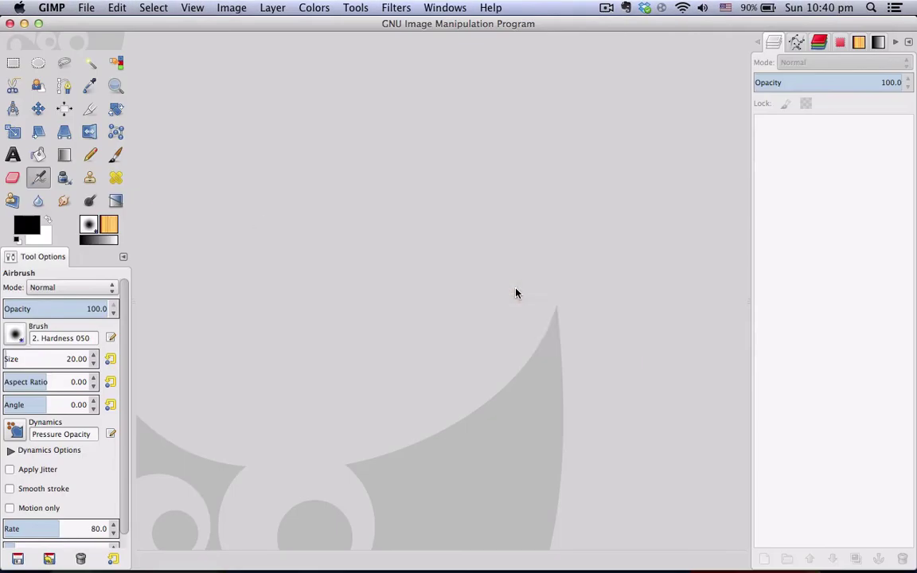
{"action": "left_click", "coordinate": [85, 8]}
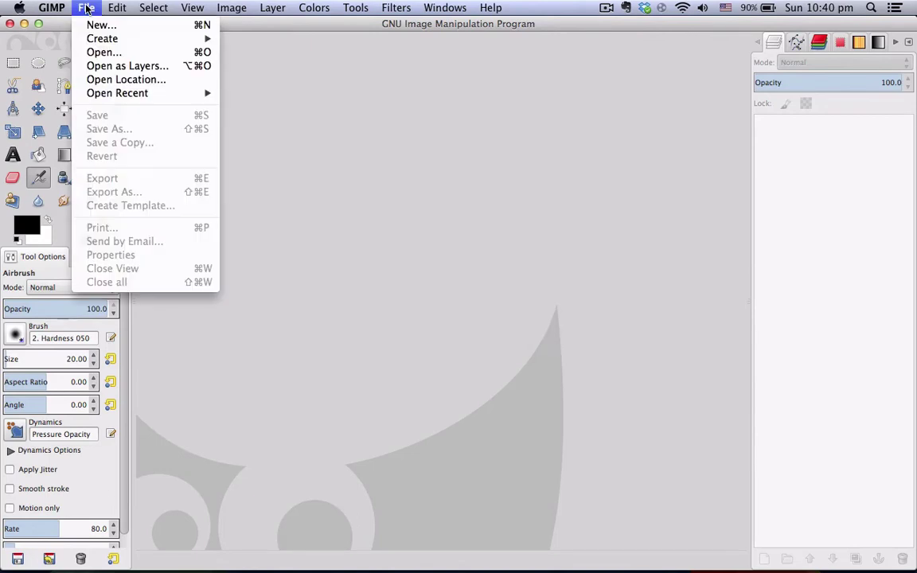
{"action": "left_click", "coordinate": [100, 28]}
{"action": "left_click_drag", "start_coordinate": [450, 196], "coordinate": [448, 125]}
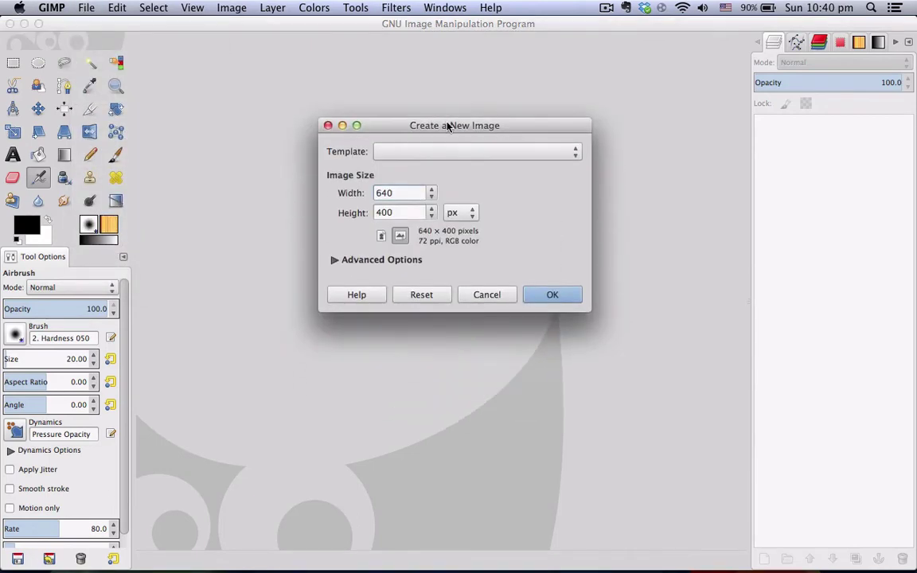
{"action": "left_click_drag", "start_coordinate": [410, 196], "coordinate": [366, 198]}
{"action": "type", "text": "2560"}
{"action": "key", "text": "Tab"}
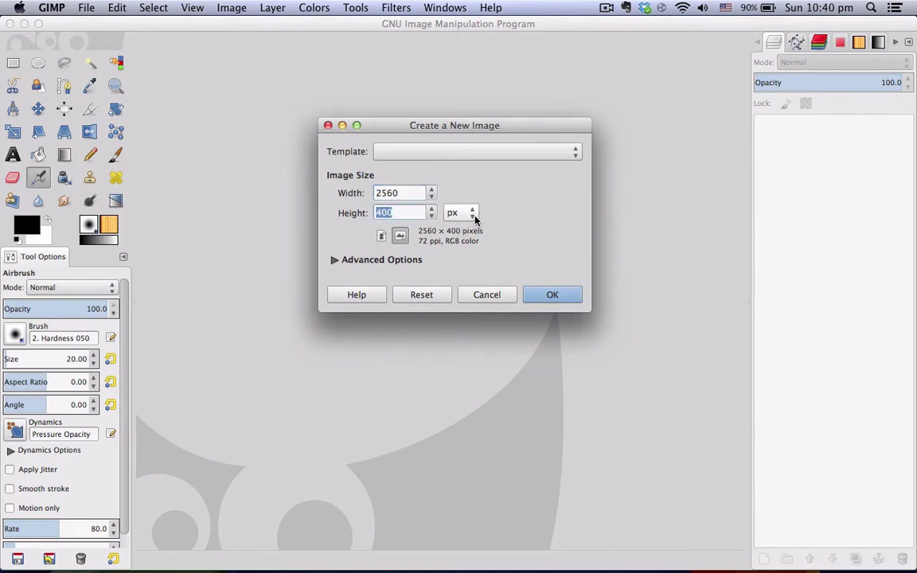
{"action": "type", "text": "42"}
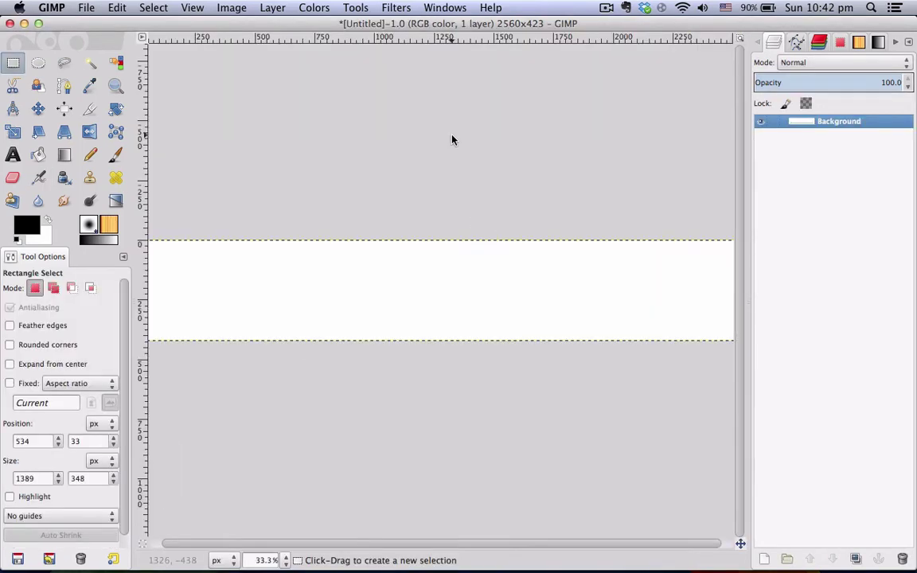
Add a vertical guide at 50 percent of the image
{"action": "left_click", "coordinate": [232, 8]}
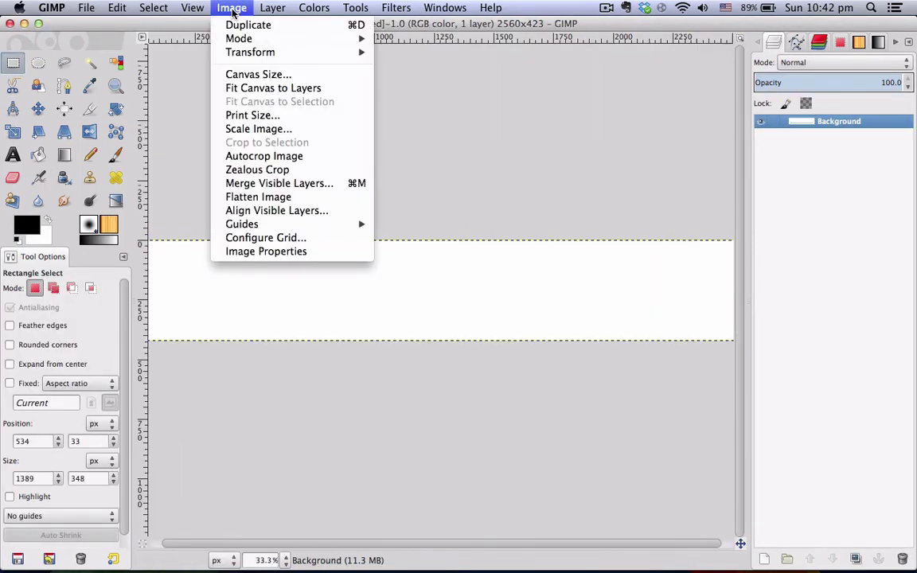
{"action": "mouse_move", "coordinate": [249, 227]}
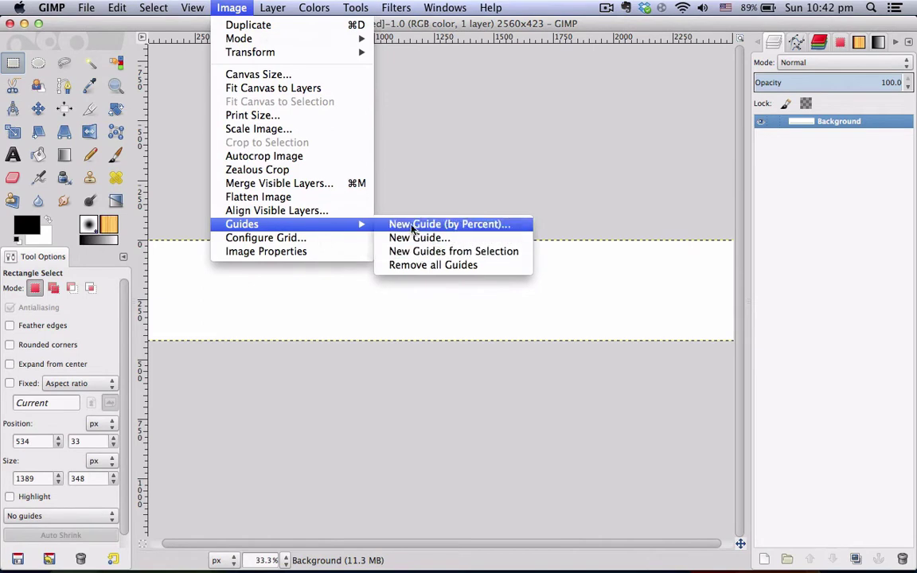
{"action": "left_click", "coordinate": [413, 230]}
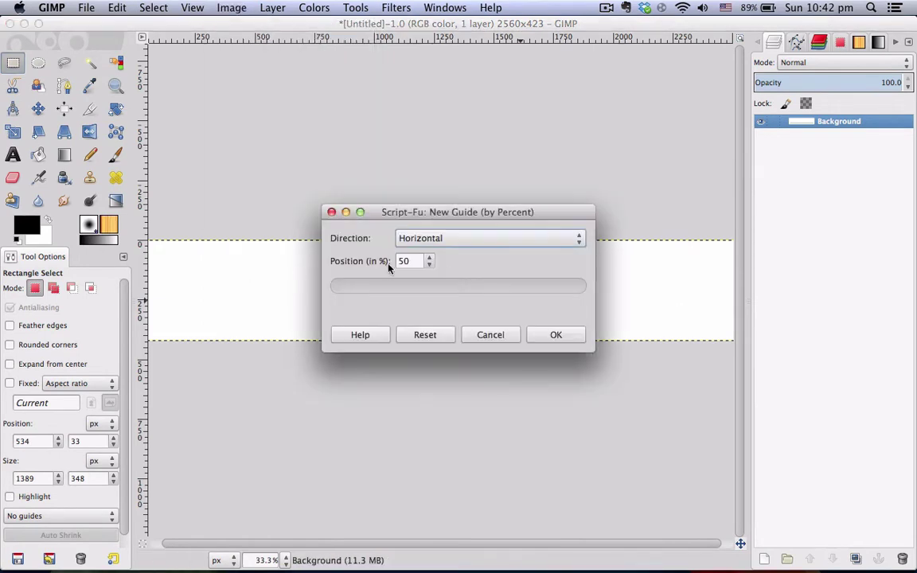
{"action": "left_click", "coordinate": [433, 238]}
{"action": "left_click", "coordinate": [434, 254]}
{"action": "double_click", "coordinate": [405, 262]}
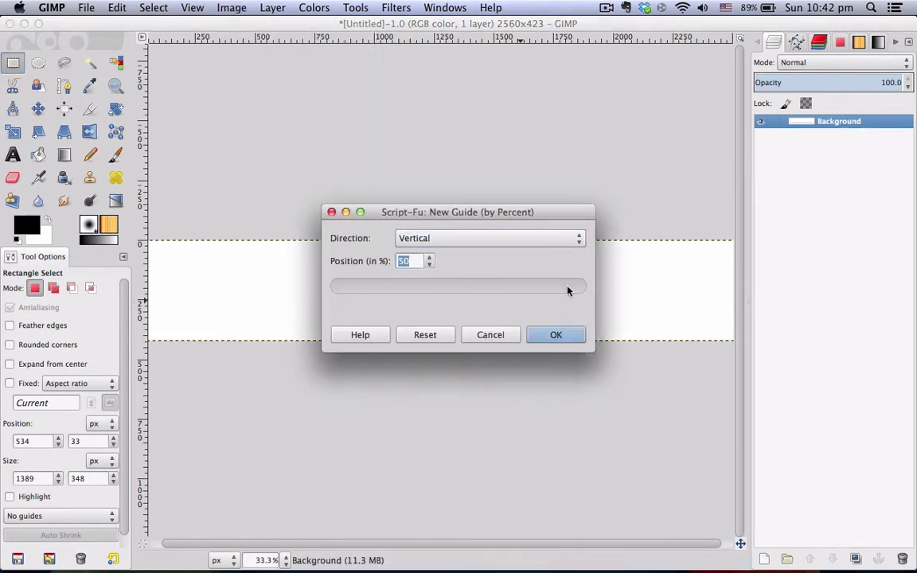
{"action": "left_click", "coordinate": [555, 334]}
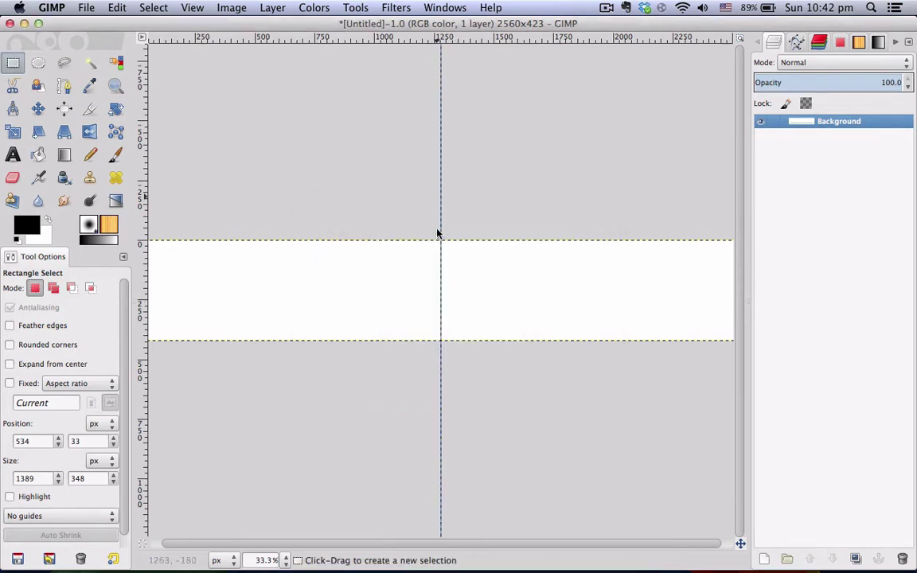
Make a rectangular selection expanding from the centre of the canvas on the middle guide, sized 1546 × 424 px
{"action": "left_click", "coordinate": [14, 64]}
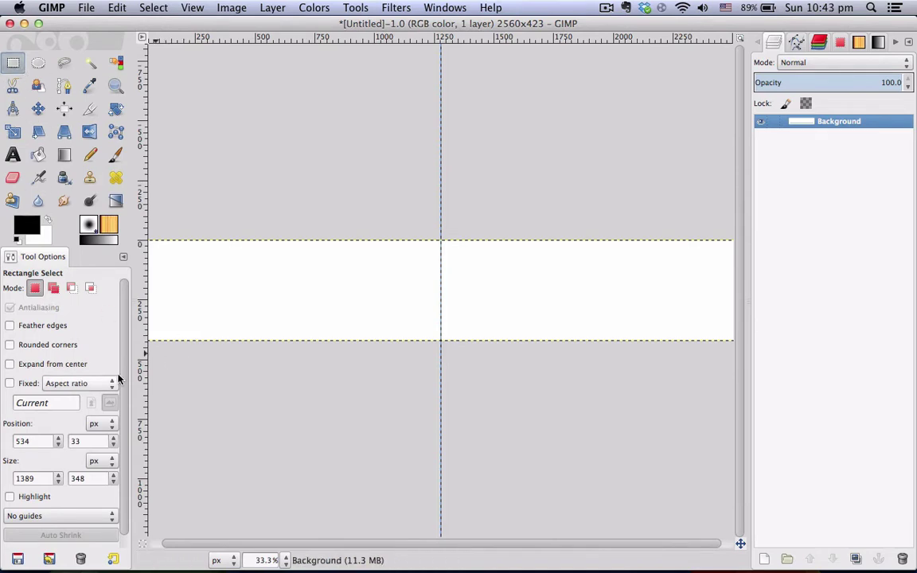
{"action": "left_click", "coordinate": [45, 368]}
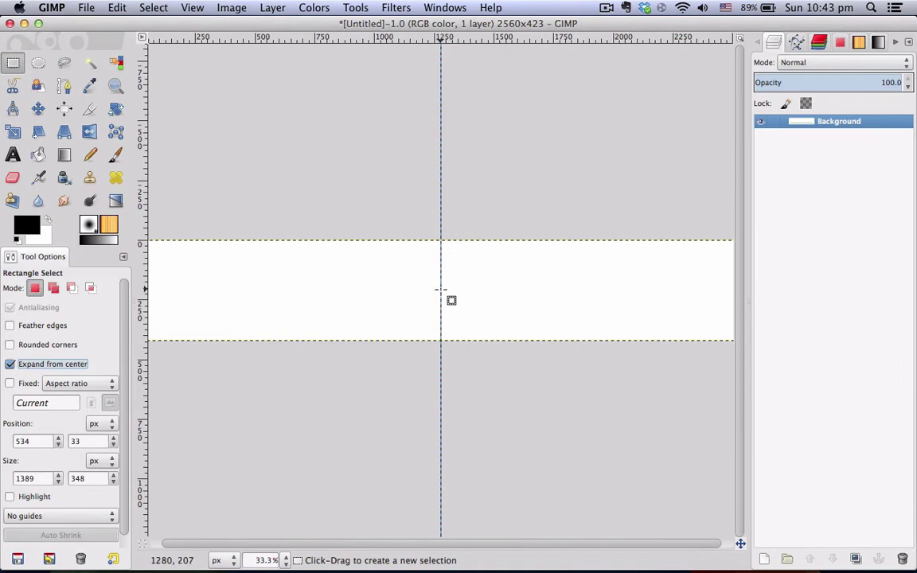
{"action": "left_click_drag", "start_coordinate": [440, 290], "coordinate": [628, 347]}
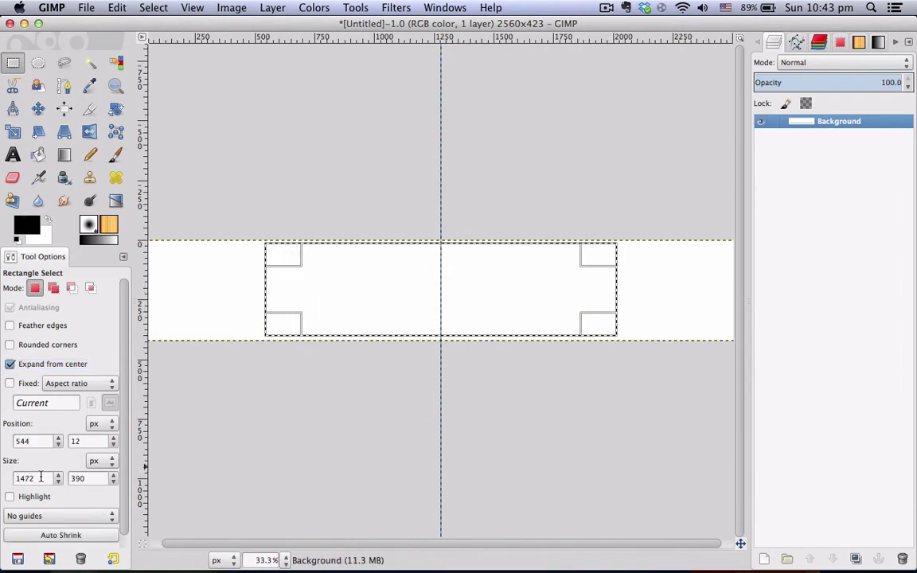
{"action": "left_click_drag", "start_coordinate": [54, 479], "coordinate": [2, 476]}
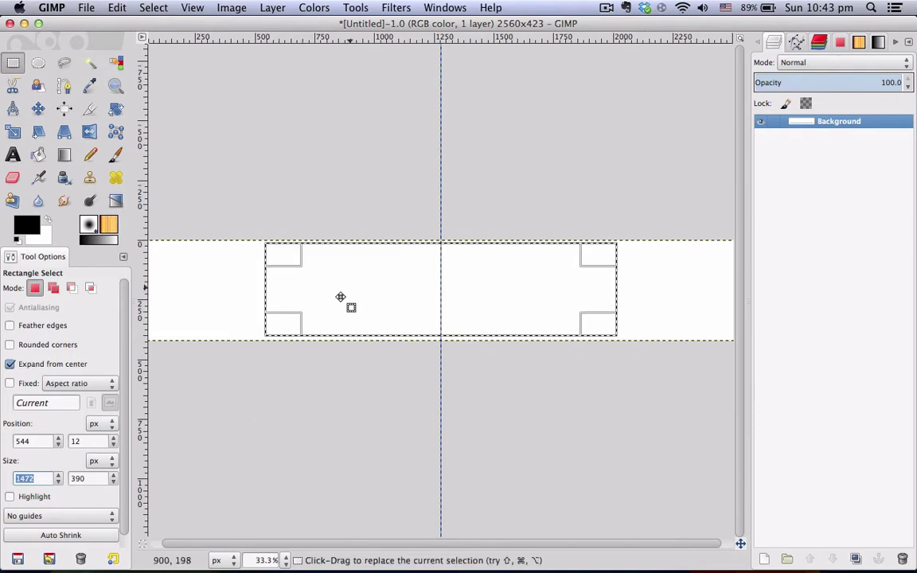
{"action": "type", "text": "1546"}
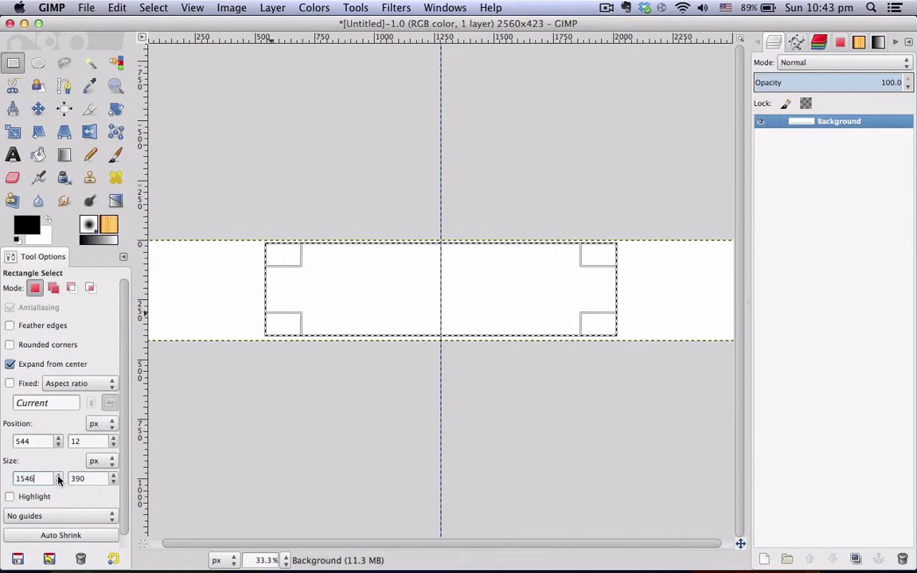
{"action": "key", "text": "Tab"}
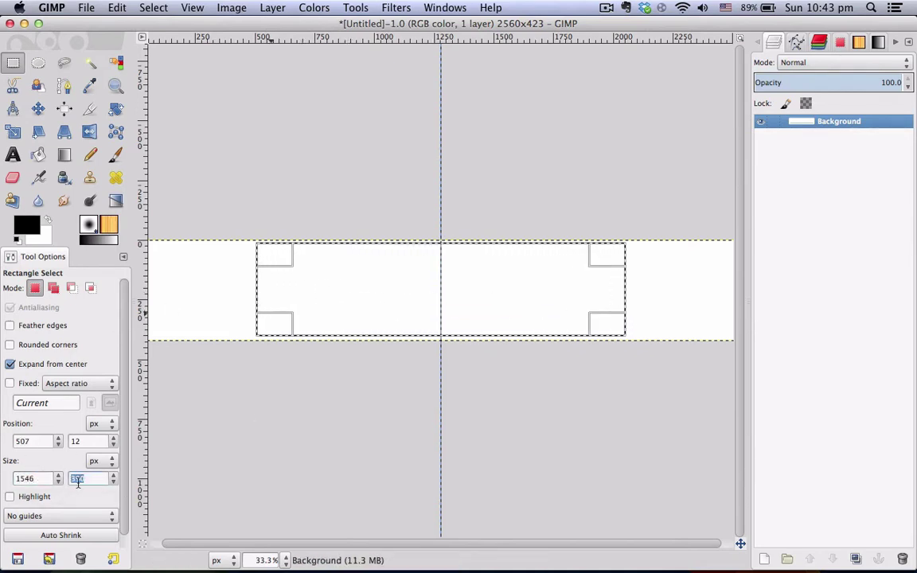
{"action": "type", "text": "424"}
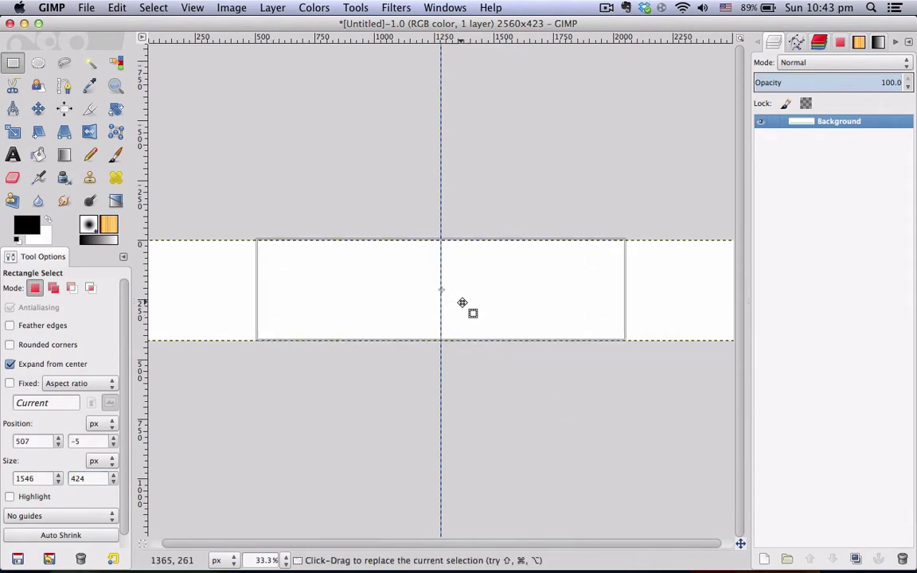
Move the selection vertically to line up with the canvas edges, at position 507, -1
{"action": "left_click_drag", "start_coordinate": [462, 303], "coordinate": [442, 321]}
{"action": "key", "text": "1"}
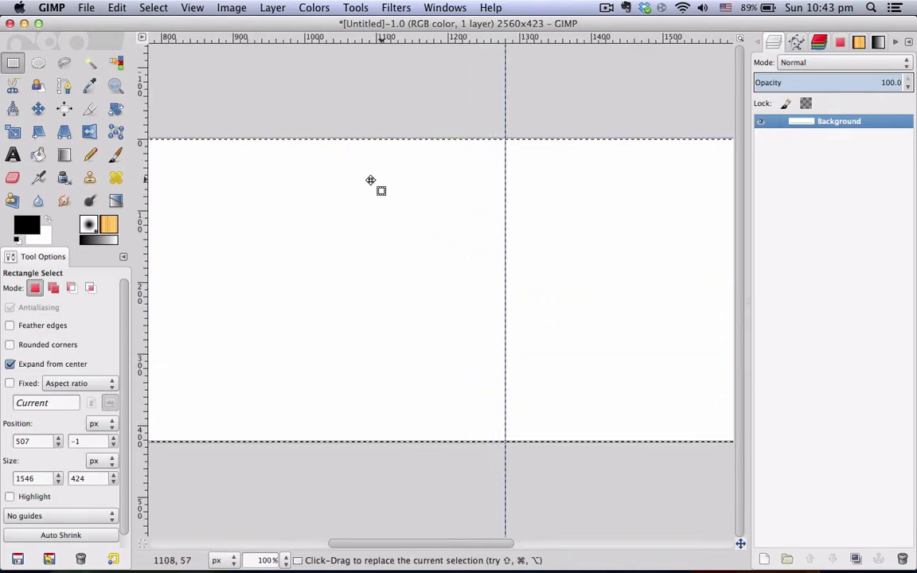
{"action": "key", "text": "3"}
{"action": "scroll", "coordinate": [195, 71], "scroll_direction": "up", "scroll_amount": 2}
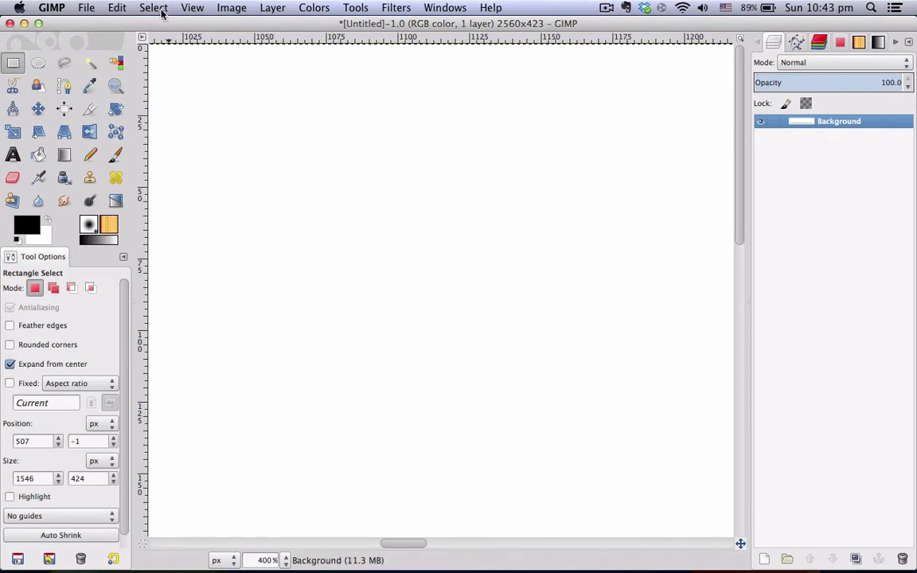
Create new guides from the selection to mark the safe area and clear the selection
{"action": "left_click", "coordinate": [231, 7]}
{"action": "mouse_move", "coordinate": [241, 224]}
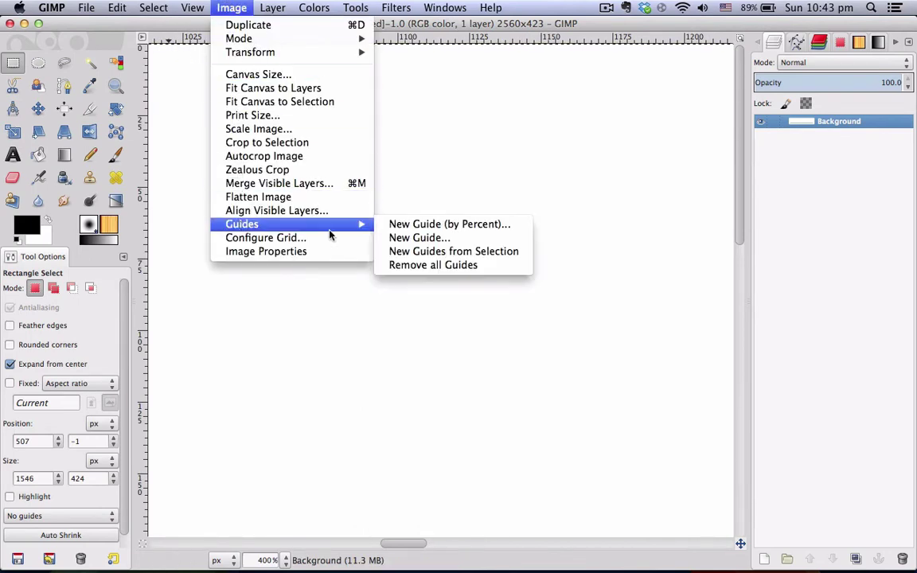
{"action": "left_click", "coordinate": [451, 250]}
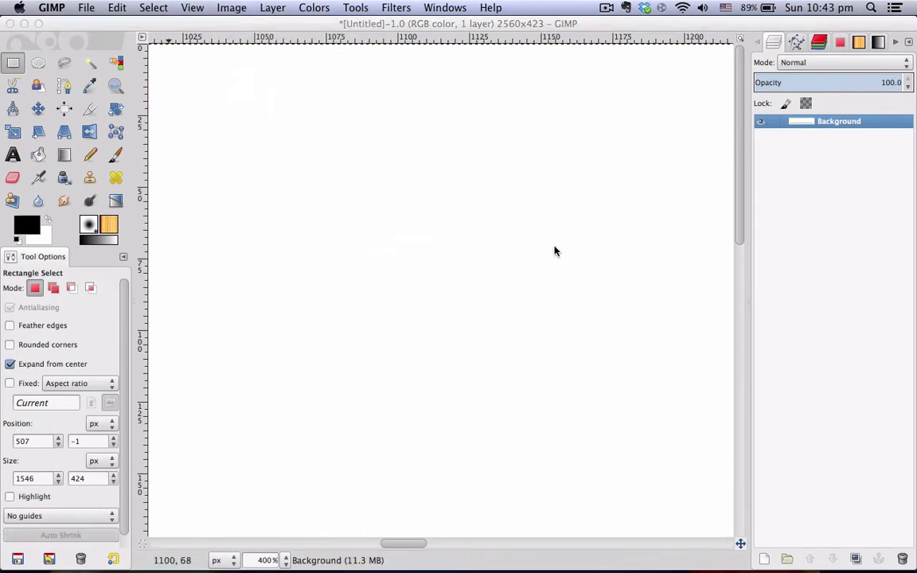
{"action": "scroll", "coordinate": [501, 227], "scroll_direction": "down", "scroll_amount": 6}
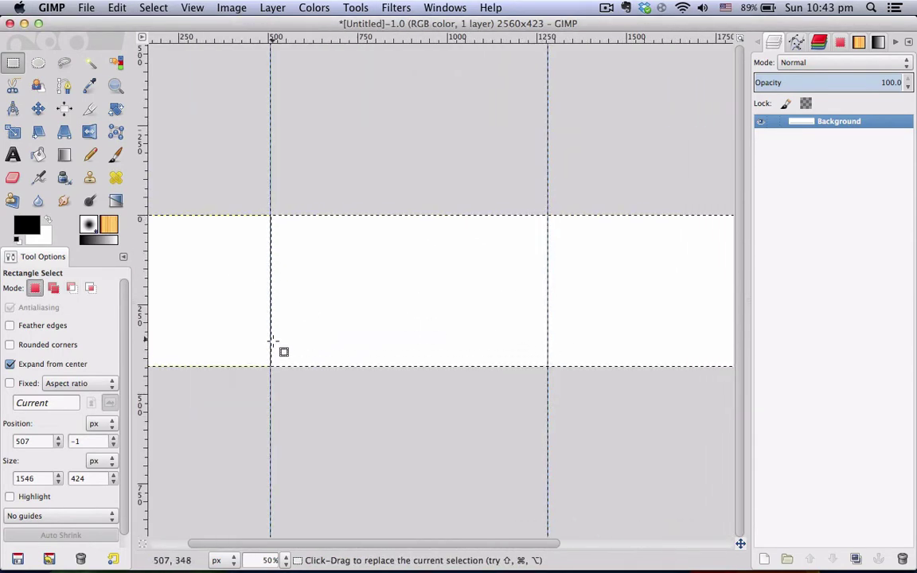
{"action": "scroll", "coordinate": [377, 341], "scroll_direction": "right", "scroll_amount": 5}
{"action": "scroll", "coordinate": [377, 341], "scroll_direction": "down", "scroll_amount": 5}
{"action": "scroll", "coordinate": [411, 272], "scroll_direction": "up", "scroll_amount": 2}
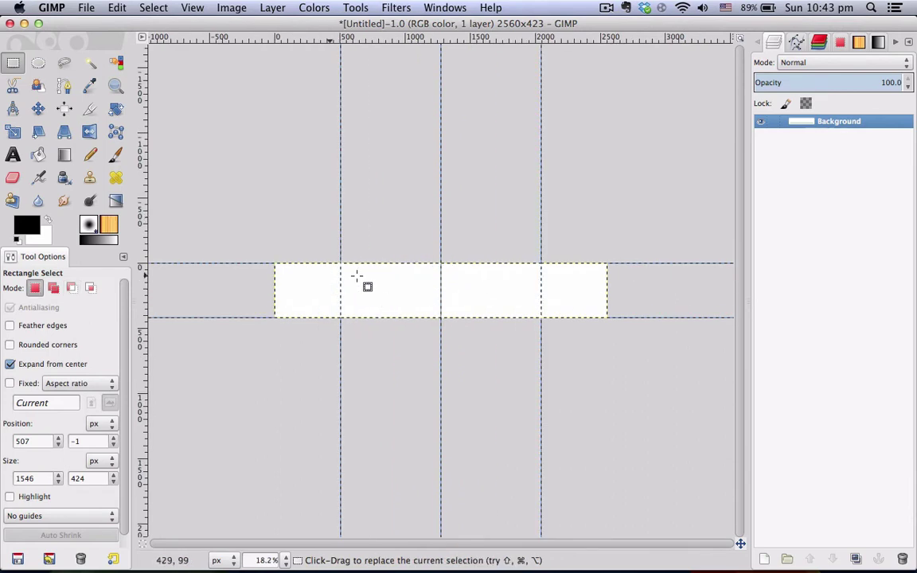
{"action": "scroll", "coordinate": [481, 292], "scroll_direction": "up", "scroll_amount": 2}
{"action": "left_click", "coordinate": [153, 7]}
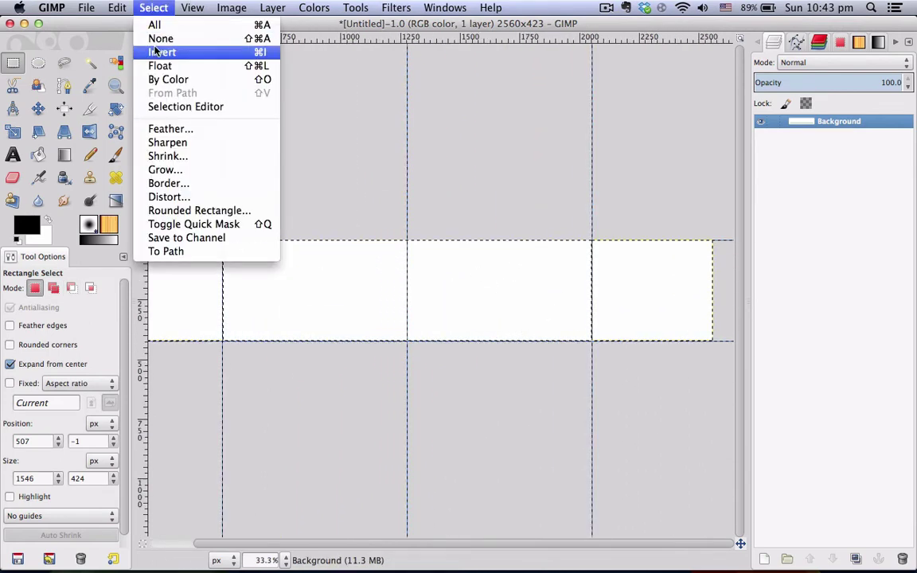
{"action": "left_click", "coordinate": [163, 51]}
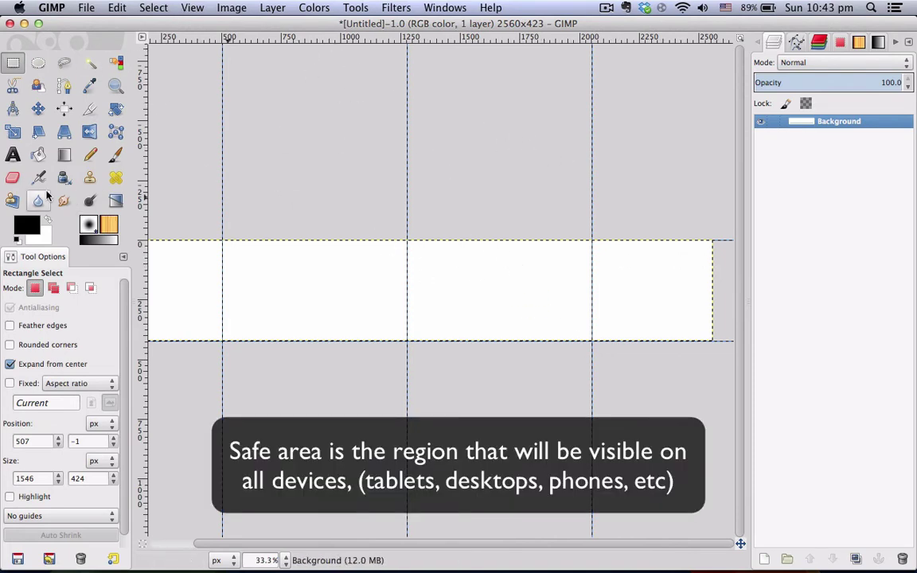
Bring background.png from the desktop into the banner image as a new layer
{"action": "key", "text": "minus"}
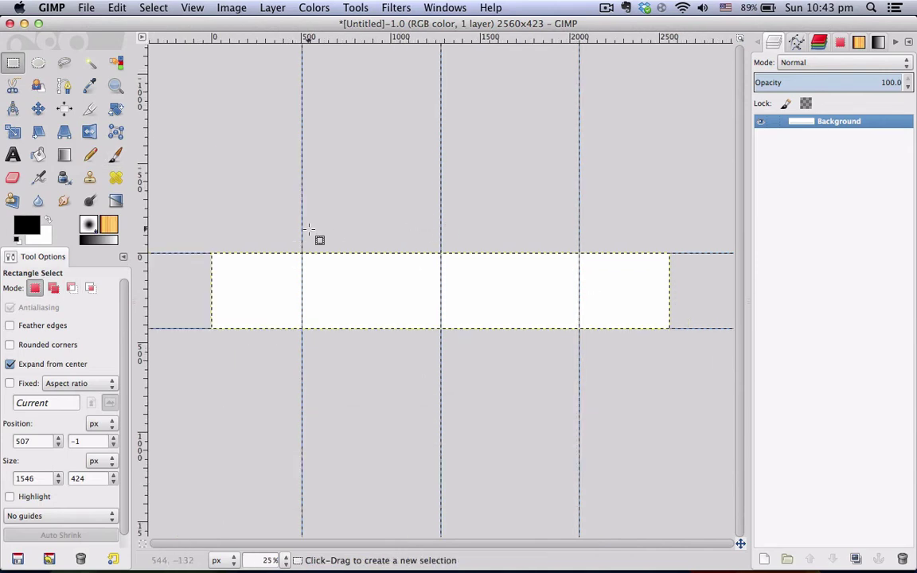
{"action": "key", "text": "ctrl+Right"}
{"action": "left_click", "coordinate": [405, 86]}
{"action": "left_click_drag", "start_coordinate": [405, 86], "coordinate": [462, 301]}
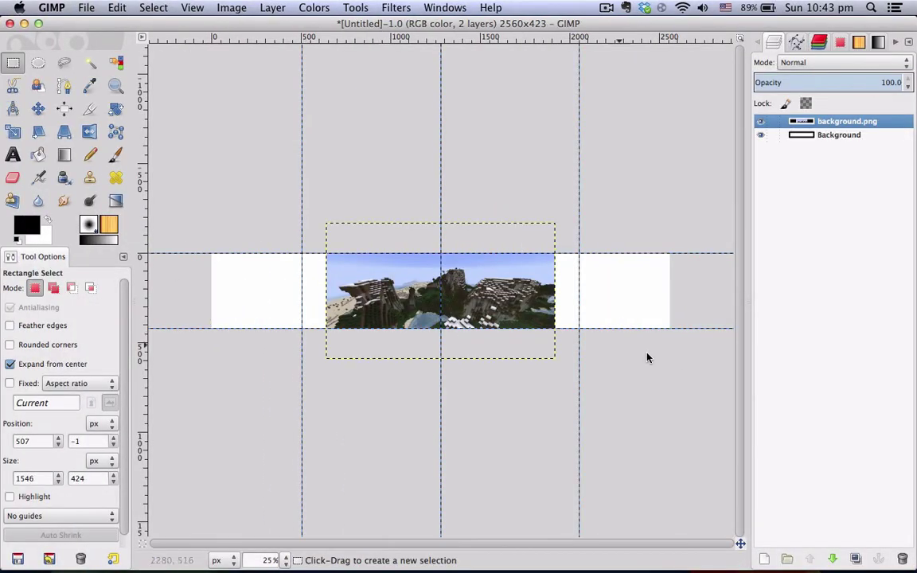
Scale the background.png layer to a width of 2560 px with the Scale tool
{"action": "scroll", "coordinate": [647, 358], "scroll_direction": "up", "scroll_amount": 5}
{"action": "scroll", "coordinate": [604, 354], "scroll_direction": "down", "scroll_amount": 3}
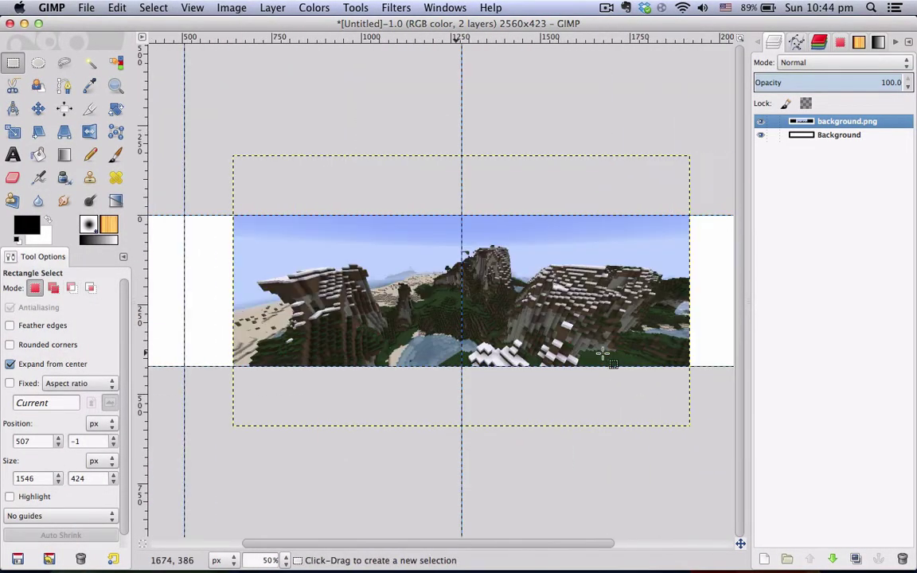
{"action": "scroll", "coordinate": [604, 354], "scroll_direction": "down", "scroll_amount": 1}
{"action": "left_click", "coordinate": [13, 131]}
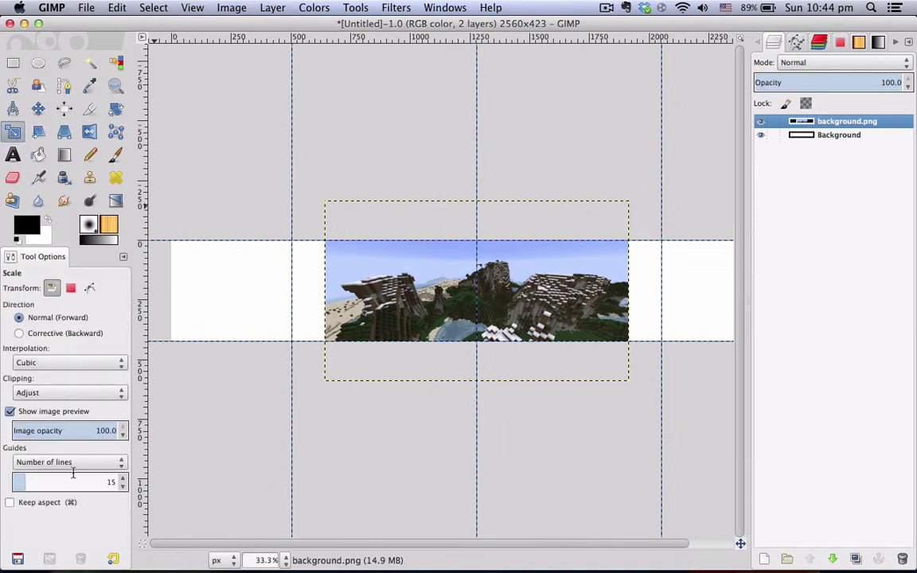
{"action": "left_click", "coordinate": [594, 308]}
{"action": "left_click_drag", "start_coordinate": [183, 23], "coordinate": [191, 154]}
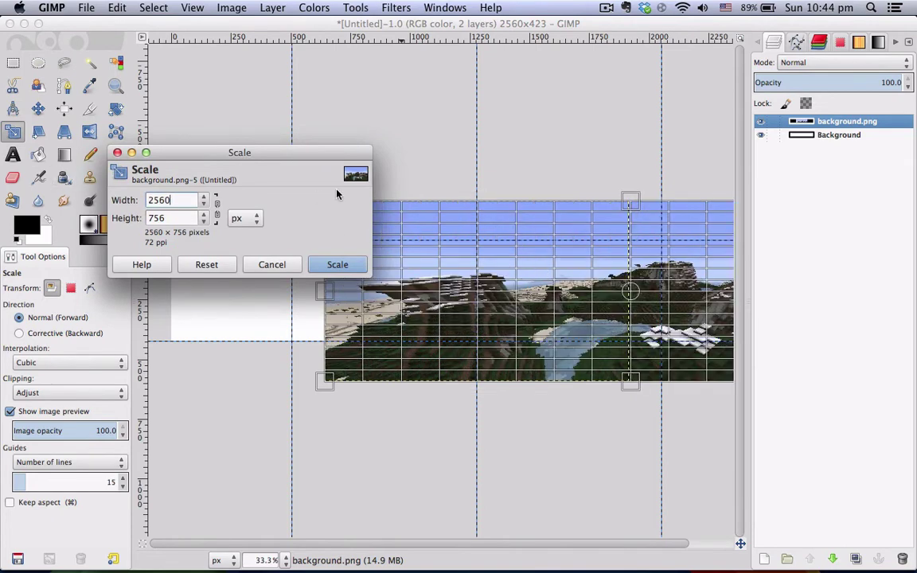
{"action": "key", "text": "Tab"}
{"action": "left_click", "coordinate": [336, 265]}
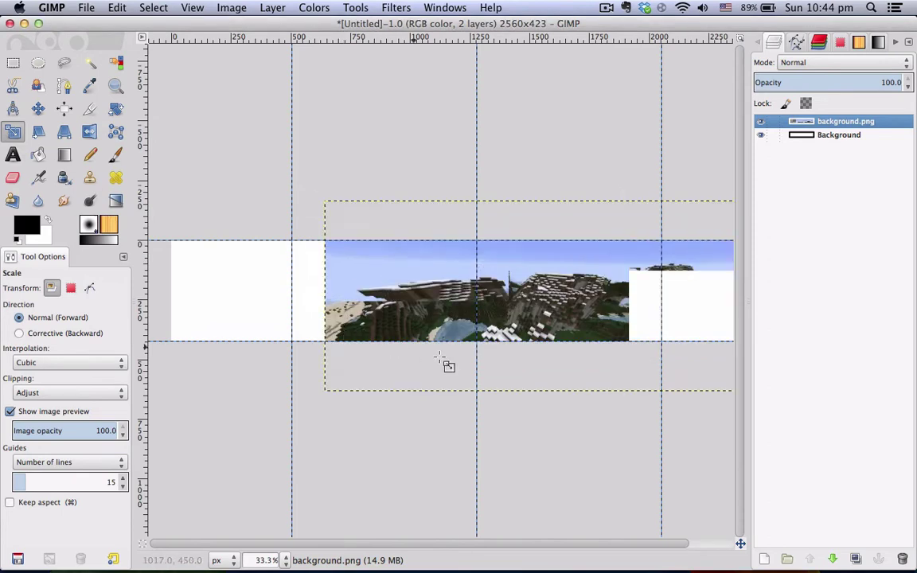
Move the active background.png layer to cover the whole canvas and fit its boundary to the image size
{"action": "left_click", "coordinate": [38, 108]}
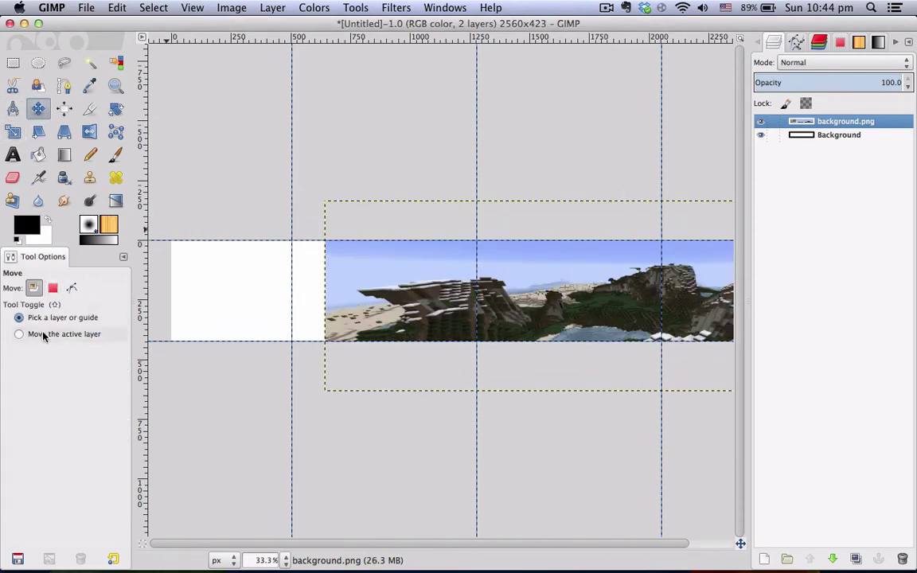
{"action": "left_click", "coordinate": [20, 335]}
{"action": "left_click_drag", "start_coordinate": [647, 358], "coordinate": [458, 370]}
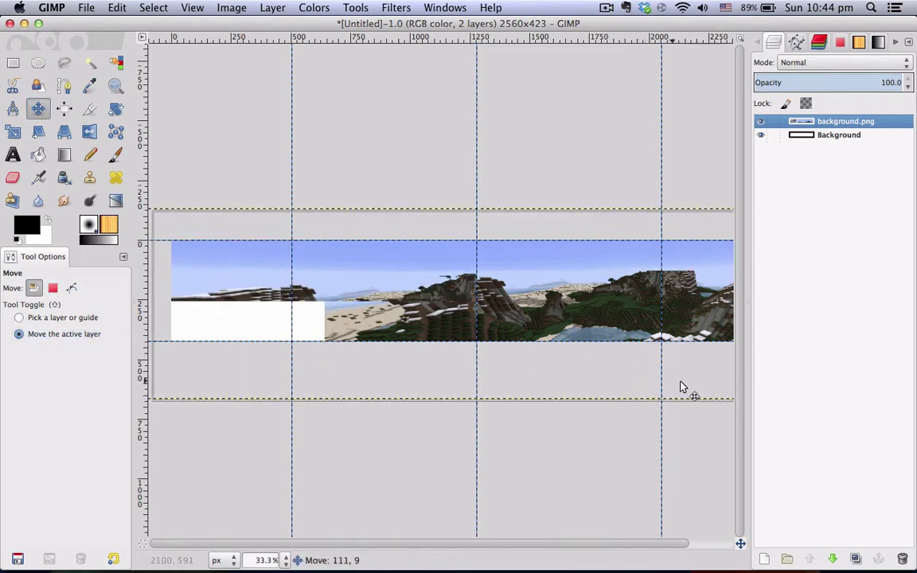
{"action": "left_click_drag", "start_coordinate": [555, 401], "coordinate": [554, 379]}
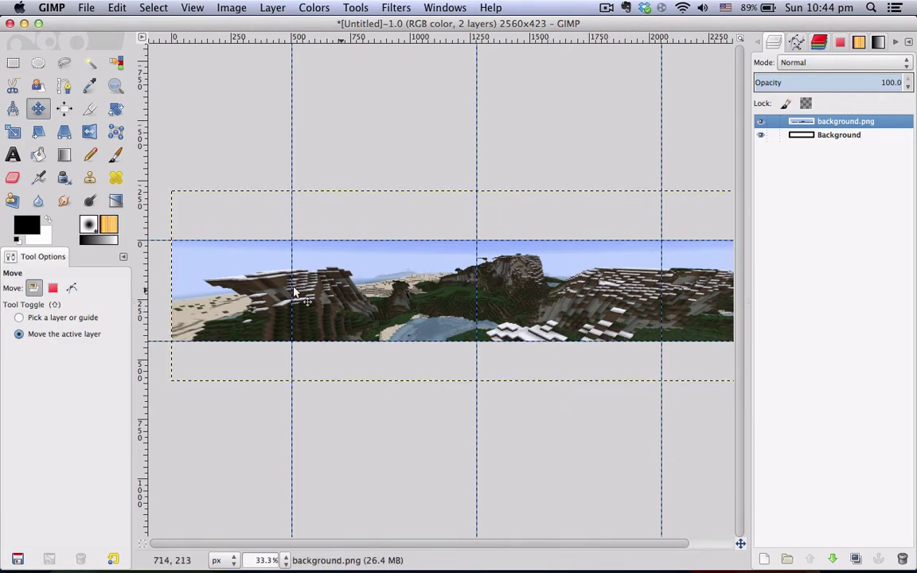
{"action": "left_click", "coordinate": [269, 7]}
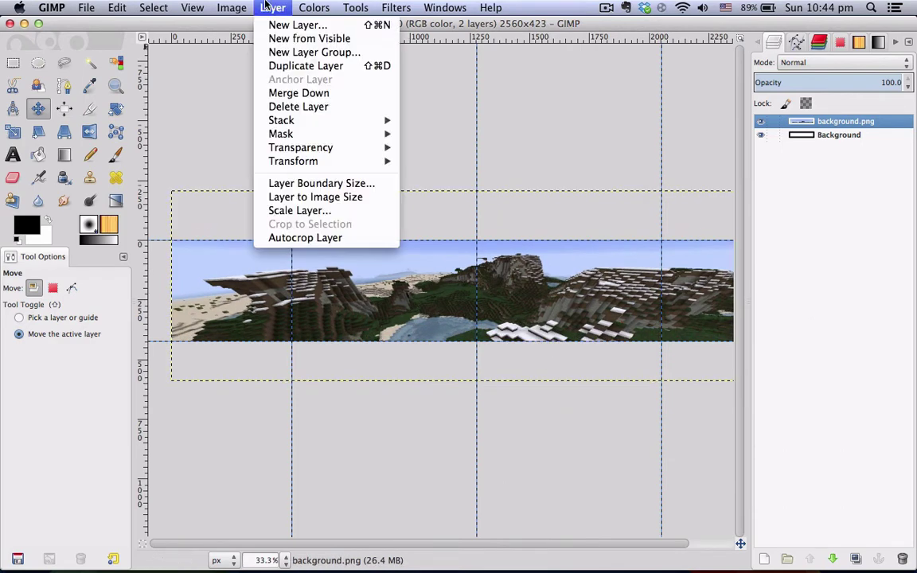
{"action": "left_click", "coordinate": [279, 197]}
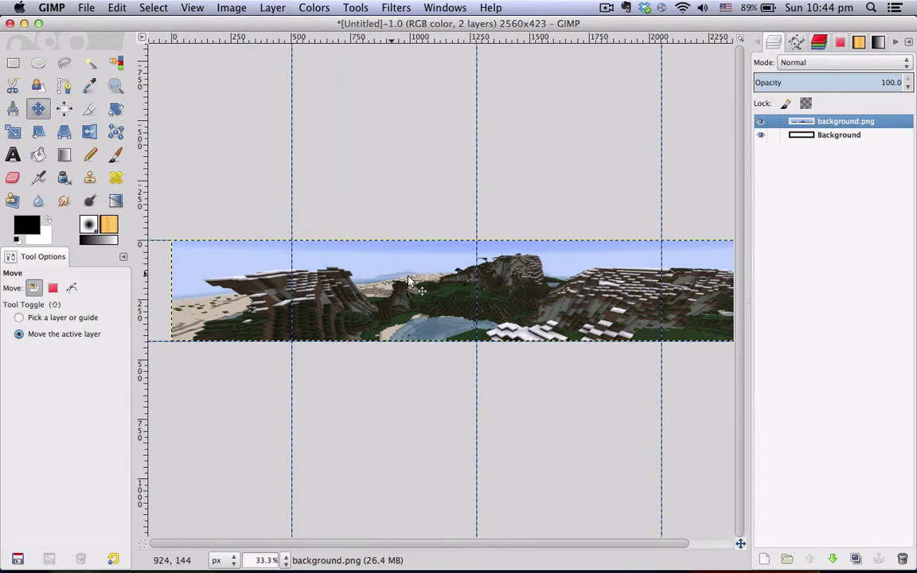
{"action": "key", "text": "minus"}
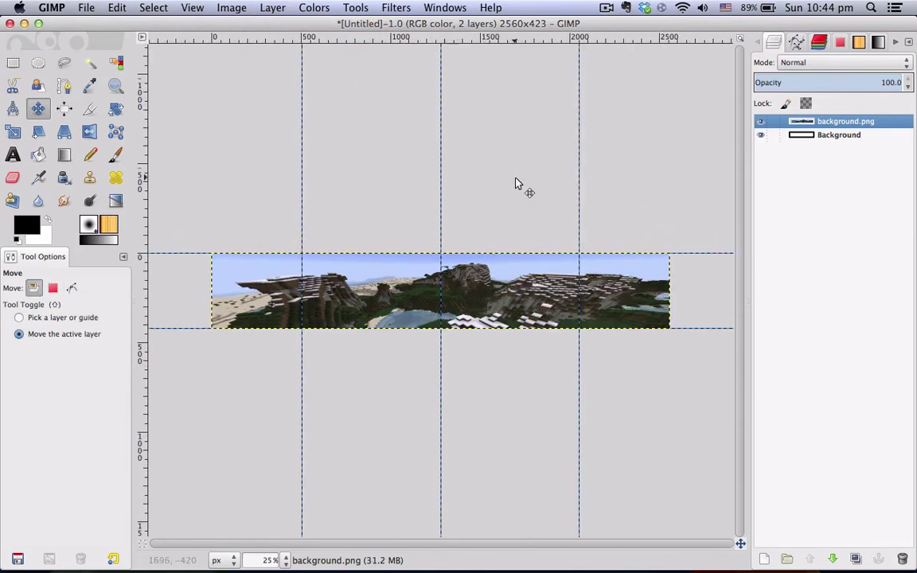
Apply a Zoom-type Motion Blur with a length of 30 to the background.png layer
{"action": "key", "text": "plus"}
{"action": "key", "text": "plus"}
{"action": "key", "text": "plus"}
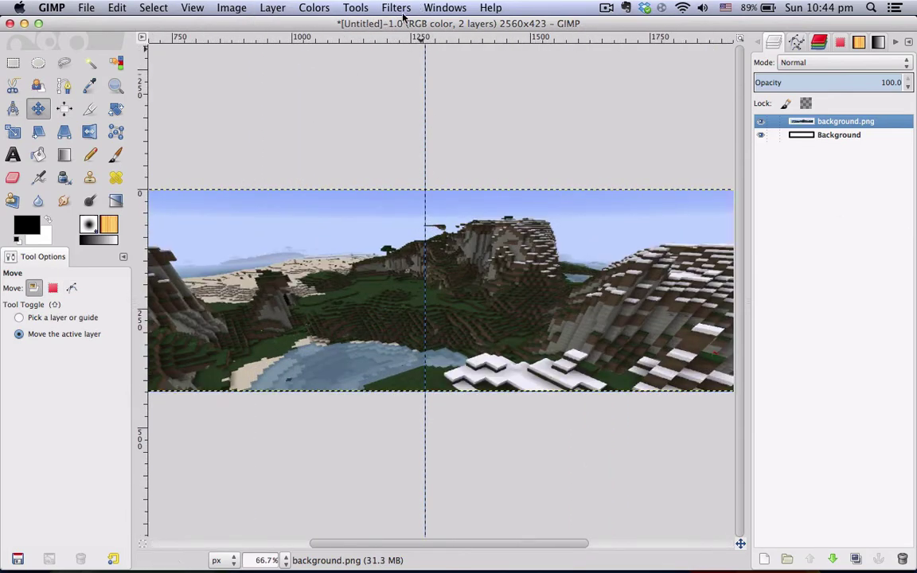
{"action": "left_click", "coordinate": [398, 10]}
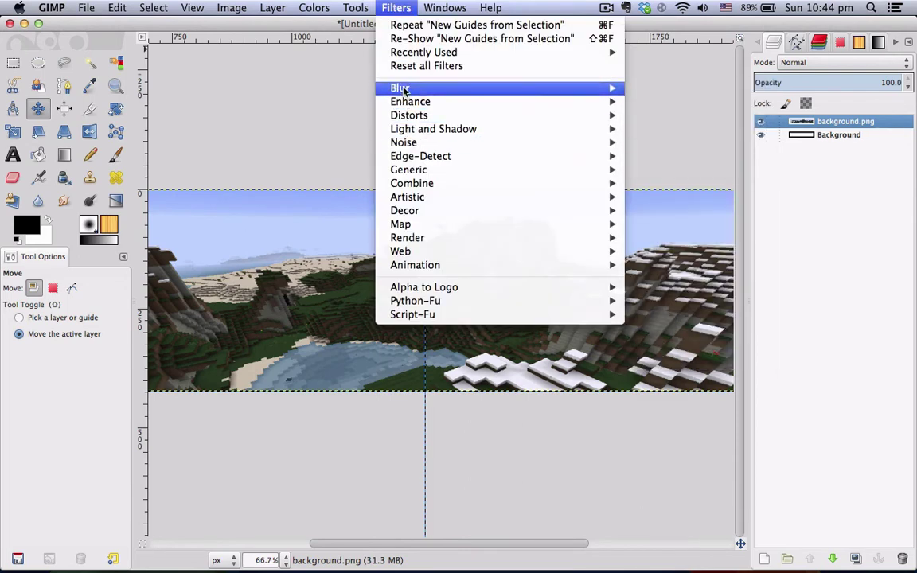
{"action": "mouse_move", "coordinate": [404, 90]}
{"action": "left_click", "coordinate": [704, 115]}
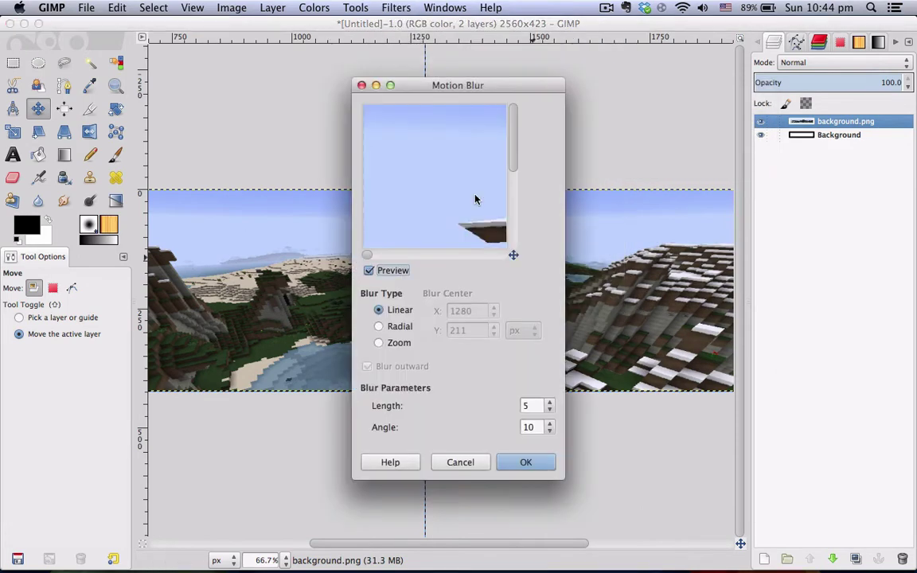
{"action": "left_click_drag", "start_coordinate": [464, 85], "coordinate": [668, 34]}
{"action": "left_click", "coordinate": [583, 292]}
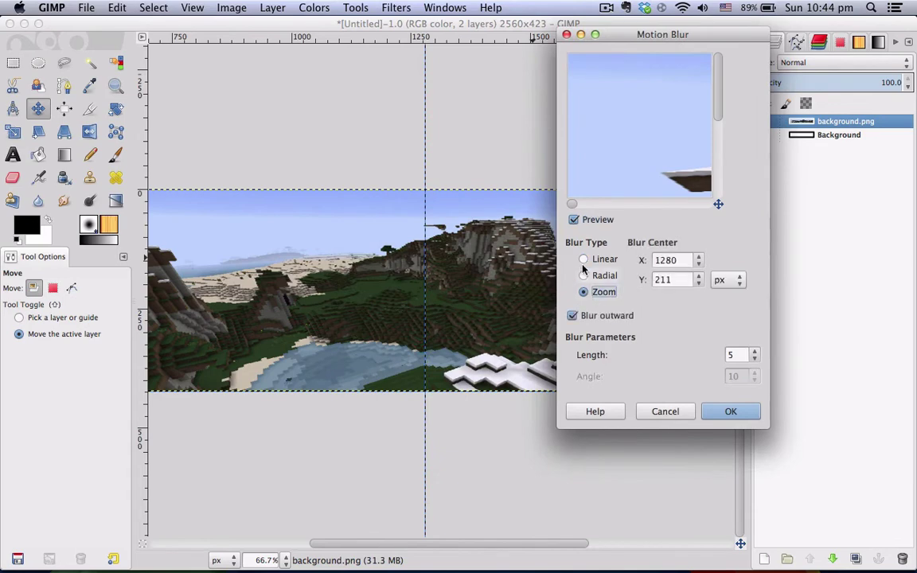
{"action": "left_click_drag", "start_coordinate": [716, 88], "coordinate": [716, 118]}
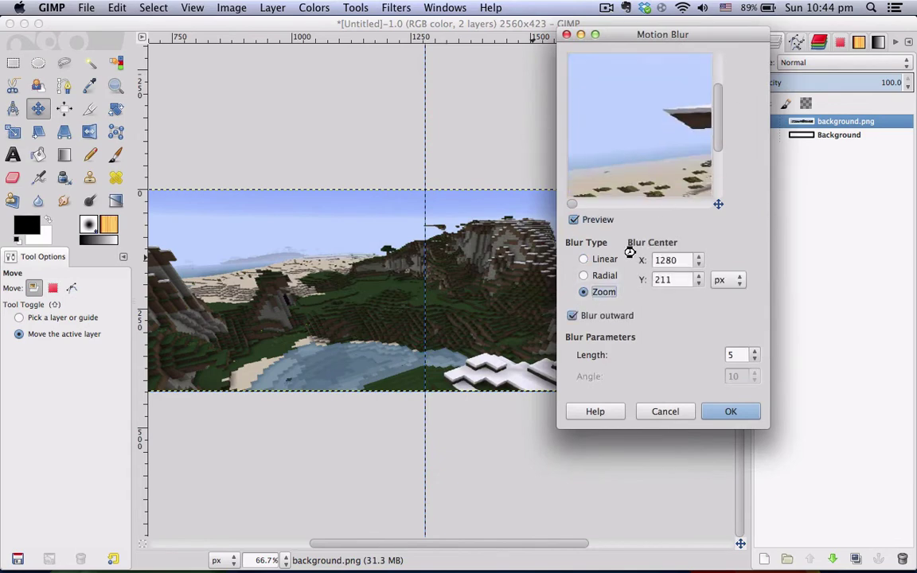
{"action": "left_click_drag", "start_coordinate": [576, 209], "coordinate": [587, 209]}
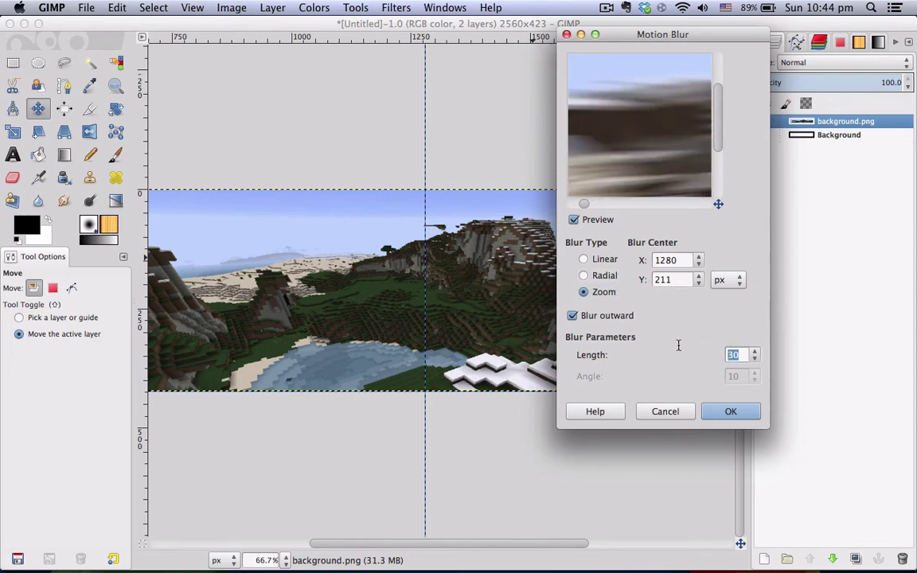
{"action": "left_click", "coordinate": [752, 410]}
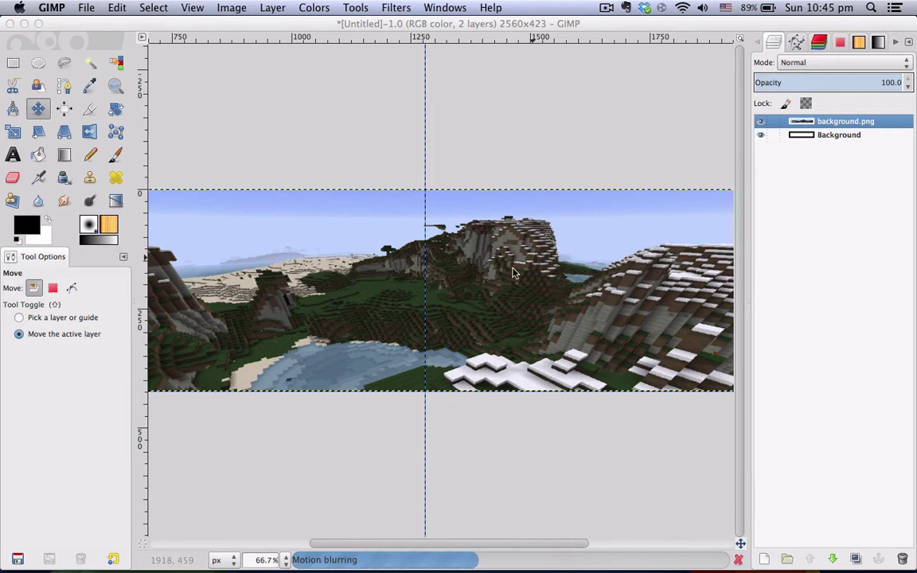
Adjust the background.png layer's Levels with a black input level of 8 and a white input level of 190
{"action": "scroll", "coordinate": [247, 287], "scroll_direction": "left", "scroll_amount": 10}
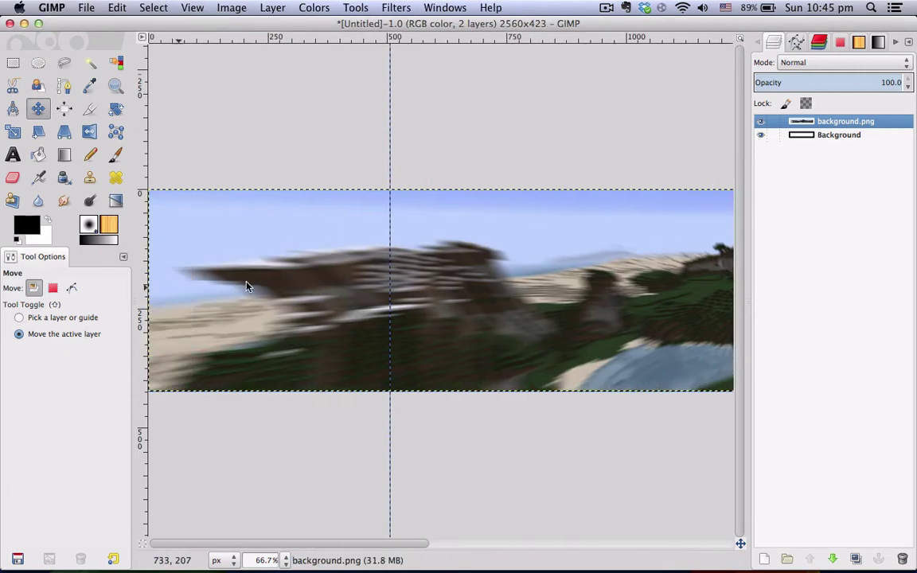
{"action": "scroll", "coordinate": [459, 254], "scroll_direction": "down", "scroll_amount": 3}
{"action": "scroll", "coordinate": [422, 296], "scroll_direction": "up", "scroll_amount": 2}
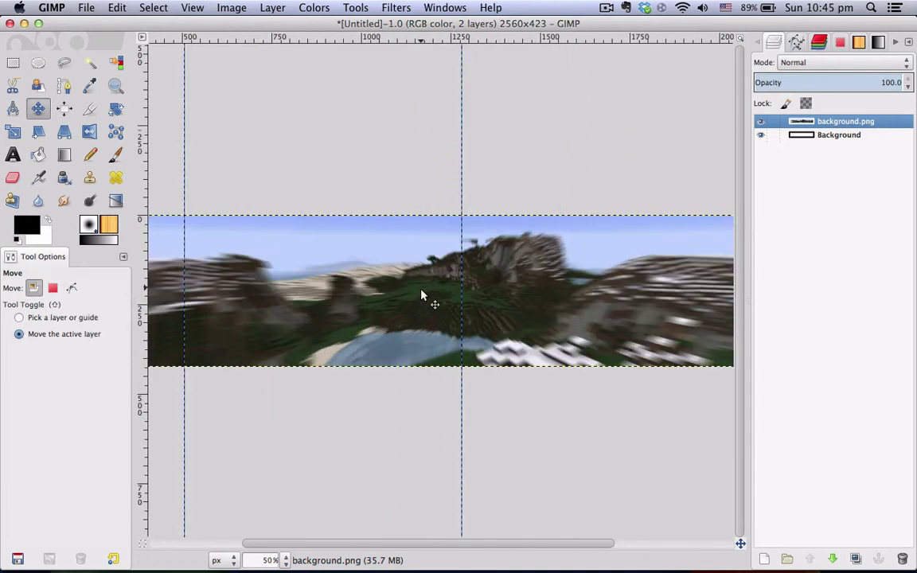
{"action": "left_click", "coordinate": [314, 7]}
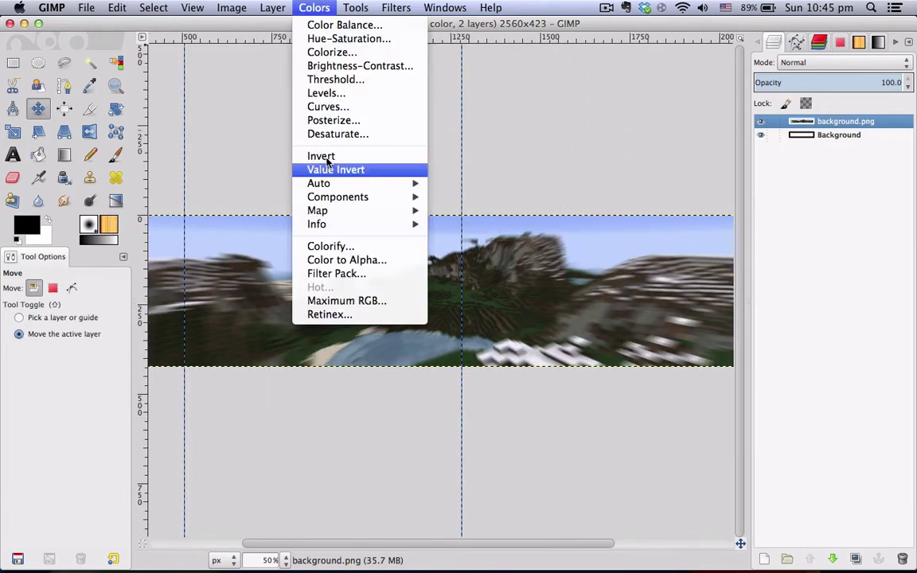
{"action": "left_click", "coordinate": [318, 93]}
{"action": "left_click_drag", "start_coordinate": [667, 27], "coordinate": [667, 123]}
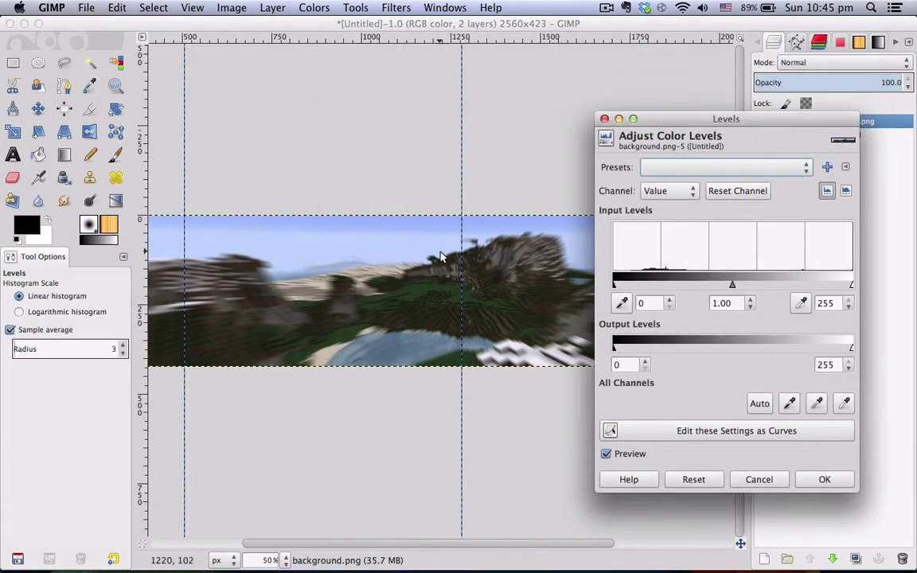
{"action": "scroll", "coordinate": [375, 240], "scroll_direction": "up", "scroll_amount": 3}
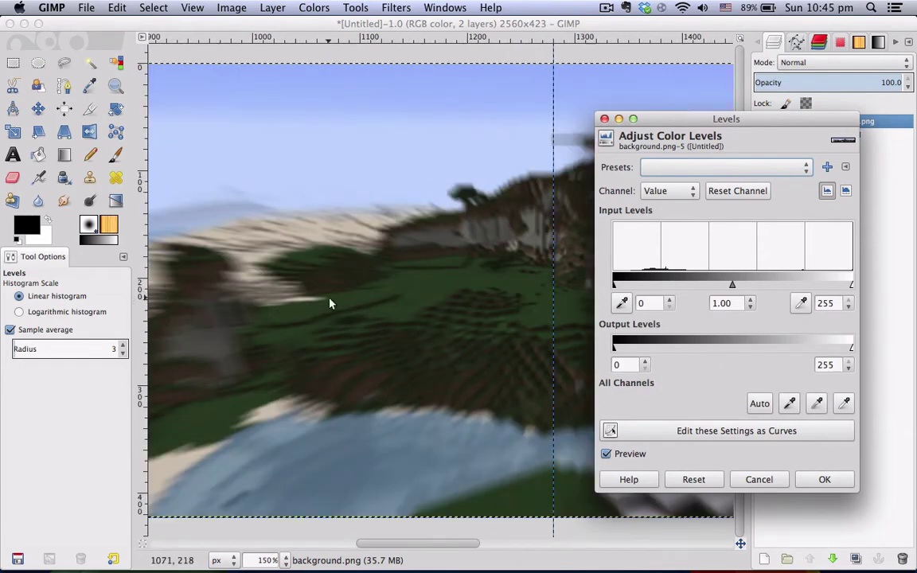
{"action": "left_click_drag", "start_coordinate": [619, 280], "coordinate": [429, 261]}
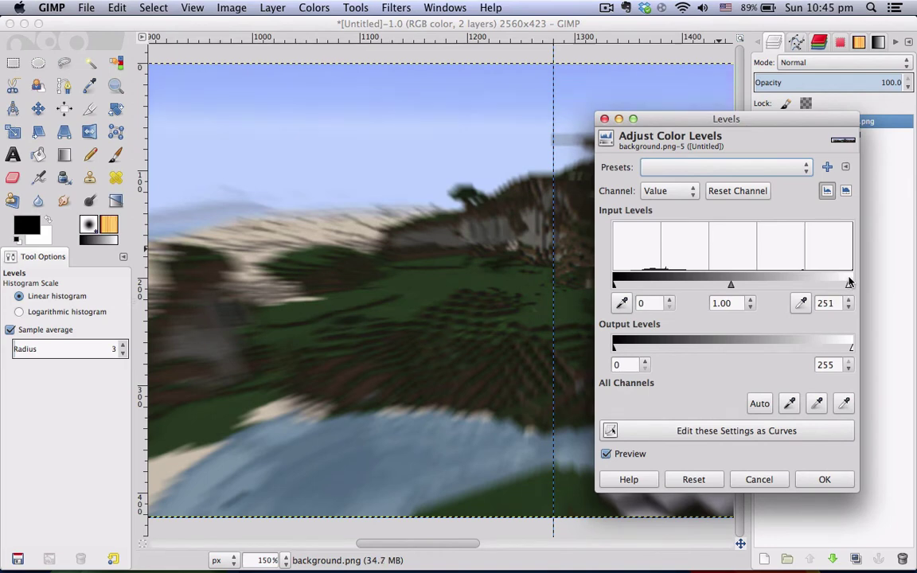
{"action": "left_click_drag", "start_coordinate": [850, 281], "coordinate": [796, 282]}
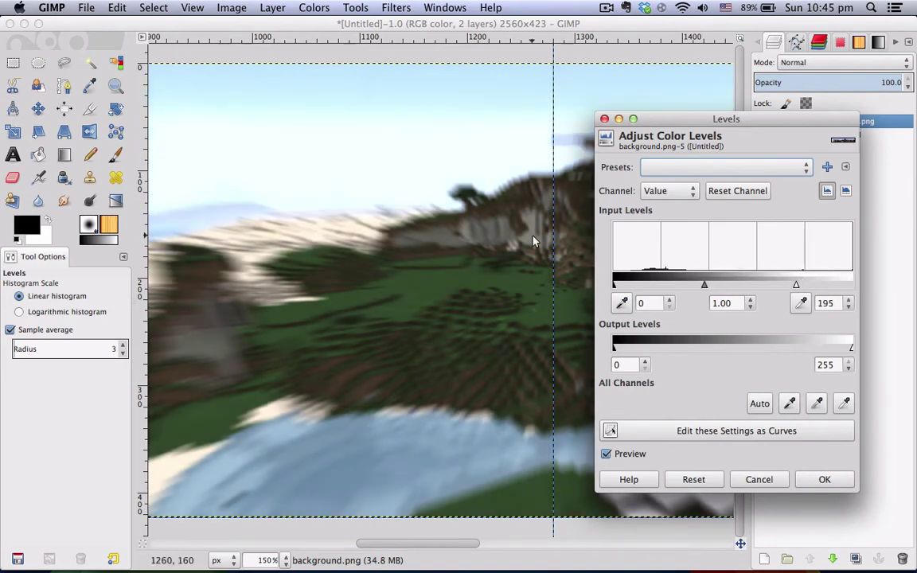
{"action": "scroll", "coordinate": [455, 272], "scroll_direction": "down", "scroll_amount": 3}
{"action": "scroll", "coordinate": [456, 273], "scroll_direction": "up", "scroll_amount": 2}
{"action": "scroll", "coordinate": [444, 288], "scroll_direction": "down", "scroll_amount": 3}
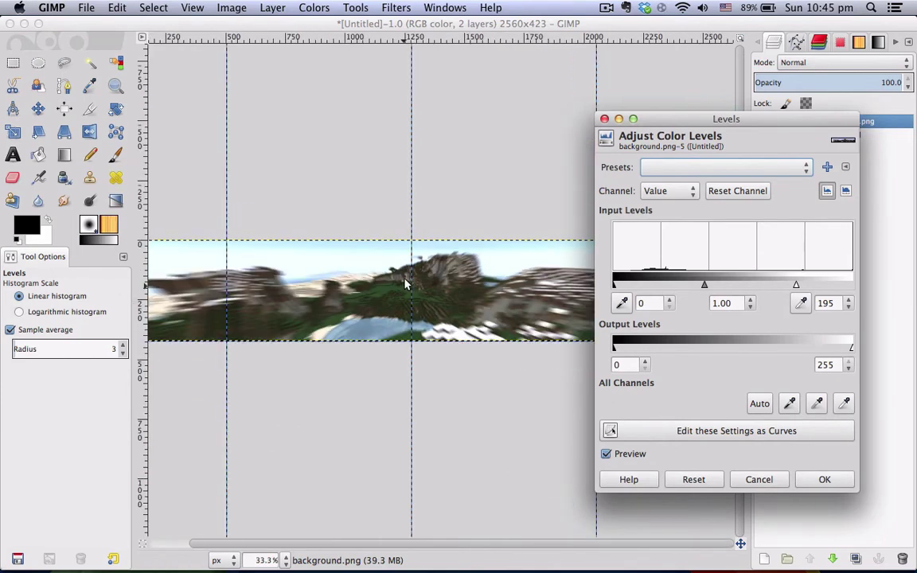
{"action": "scroll", "coordinate": [373, 277], "scroll_direction": "up", "scroll_amount": 1}
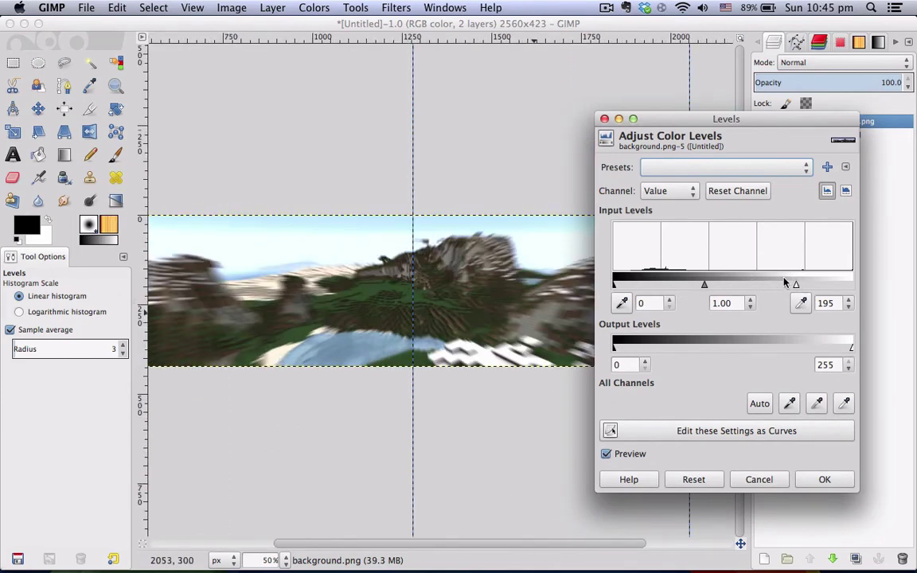
{"action": "mouse_move", "coordinate": [784, 282]}
{"action": "left_mouse_down"}
{"action": "mouse_move", "coordinate": [800, 282]}
{"action": "mouse_move", "coordinate": [788, 282]}
{"action": "left_mouse_up"}
{"action": "left_click_drag", "start_coordinate": [614, 284], "coordinate": [620, 283]}
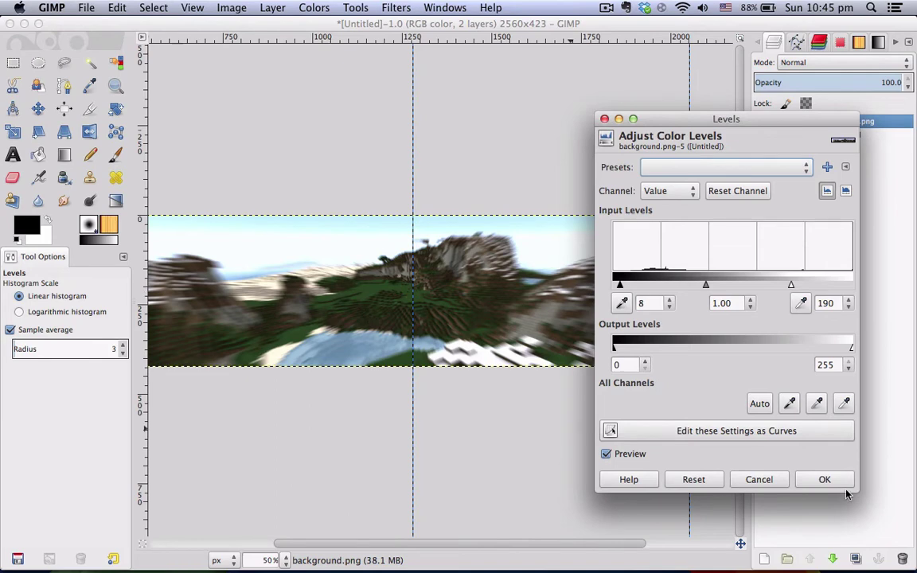
{"action": "left_click", "coordinate": [821, 479]}
Create a new transparent layer of 2560 x 423 px above background.png
{"action": "key", "text": "minus"}
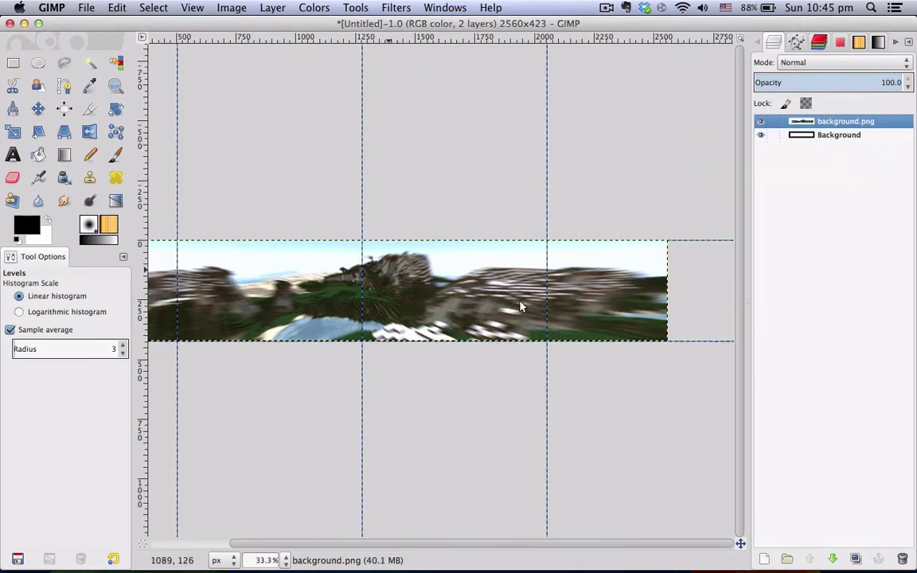
{"action": "scroll", "coordinate": [438, 295], "scroll_direction": "right", "scroll_amount": 3}
{"action": "key", "text": "2"}
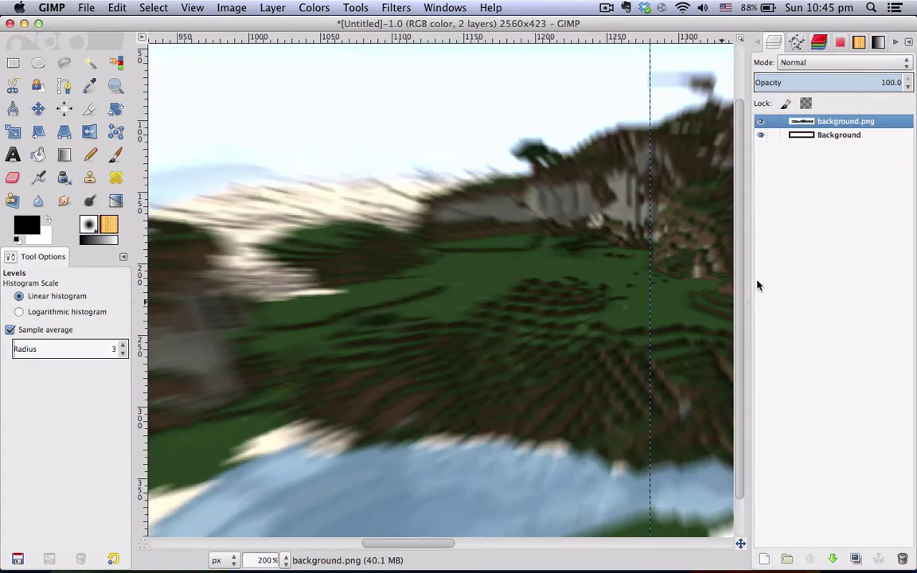
{"action": "scroll", "coordinate": [573, 301], "scroll_direction": "up", "scroll_amount": 3}
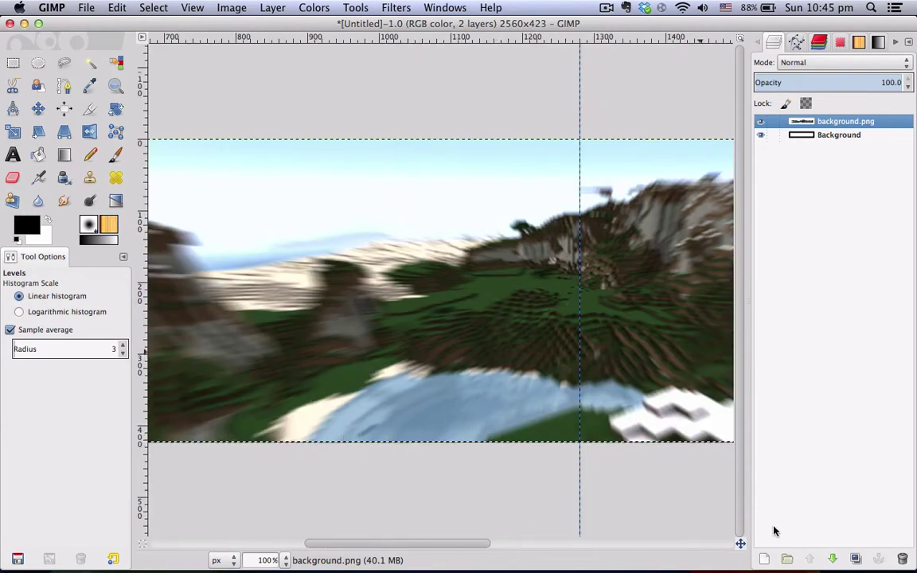
{"action": "left_click", "coordinate": [764, 559]}
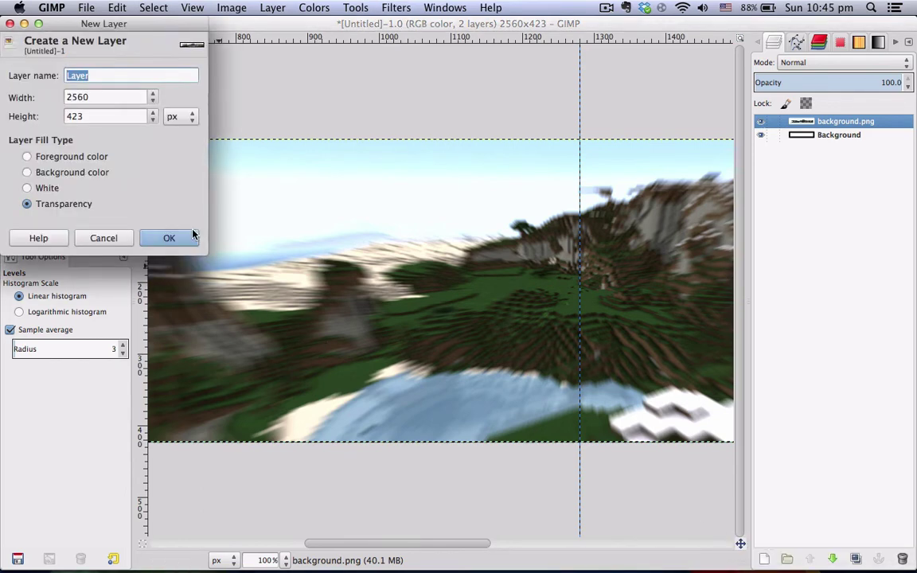
{"action": "left_click", "coordinate": [170, 239]}
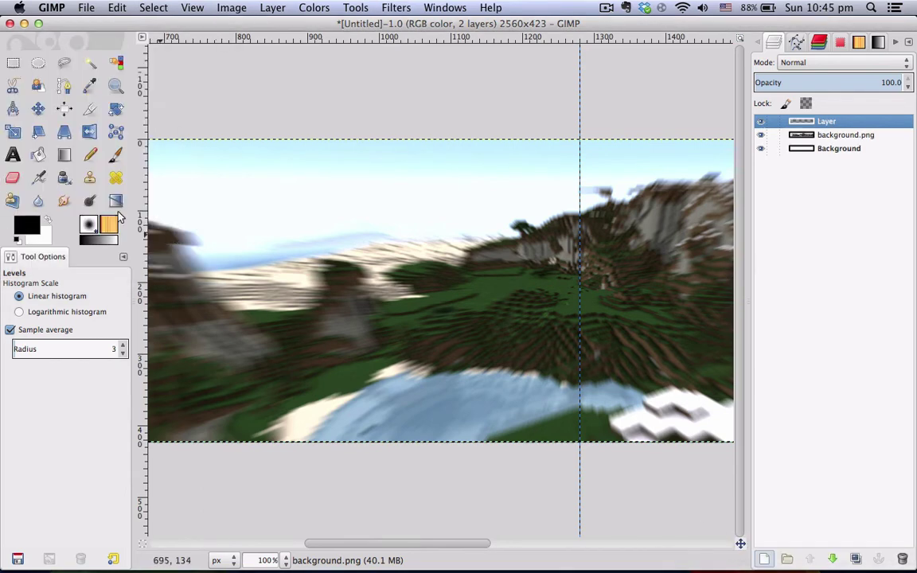
Paint black over the lake on the new layer with the Paintbrush at size 250.75
{"action": "left_click", "coordinate": [117, 155]}
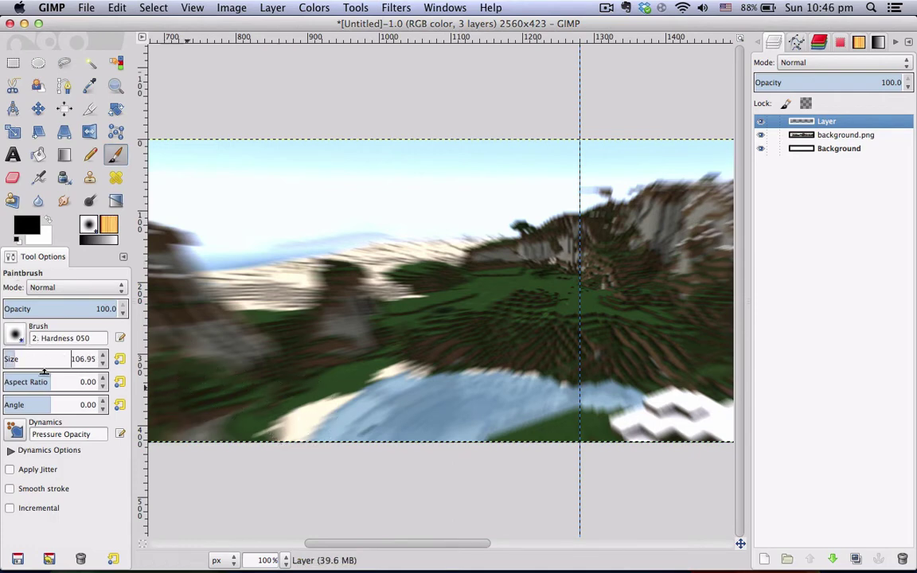
{"action": "left_click", "coordinate": [19, 354]}
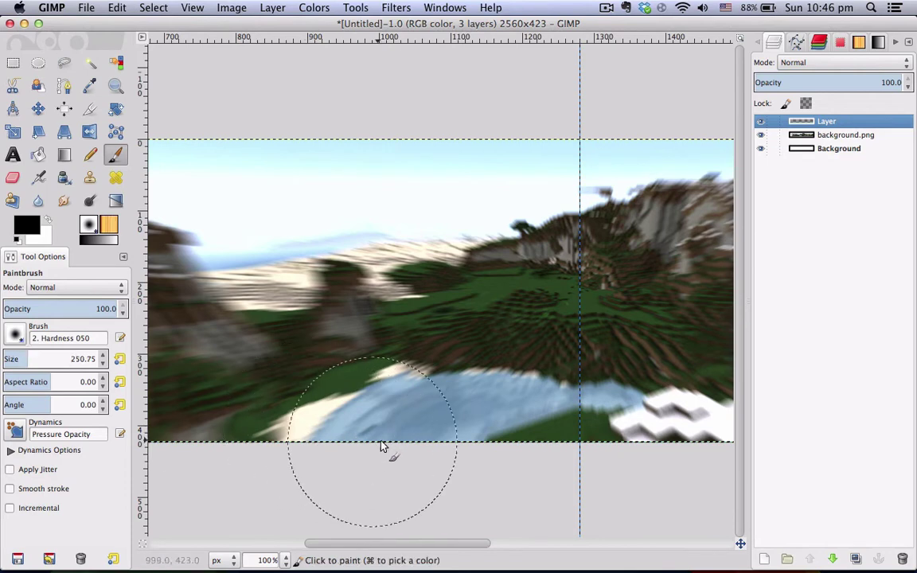
{"action": "mouse_move", "coordinate": [368, 446]}
{"action": "left_mouse_down"}
{"action": "mouse_move", "coordinate": [422, 422]}
{"action": "mouse_move", "coordinate": [549, 398]}
{"action": "left_mouse_up"}
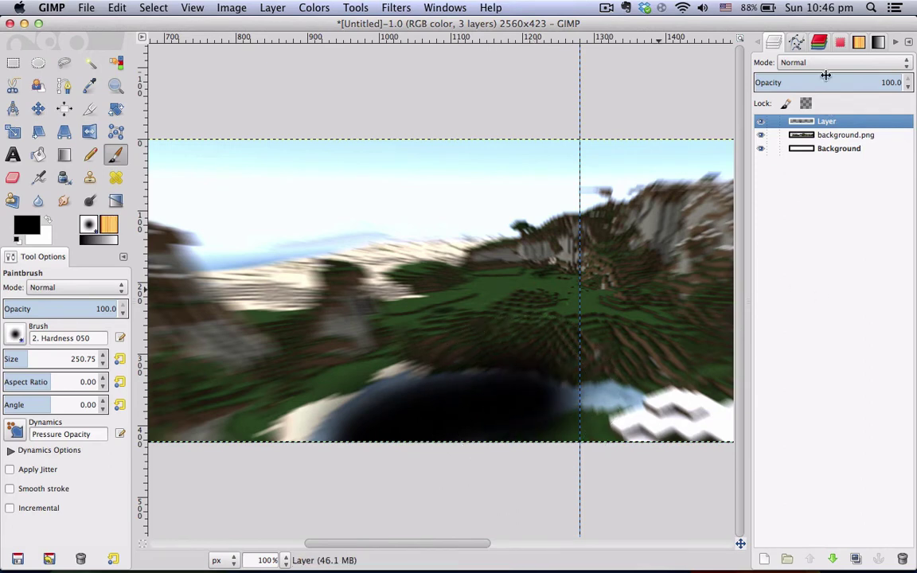
Set the painted layer's blend mode to Grain merge and its opacity to 79.8
{"action": "left_click", "coordinate": [799, 64]}
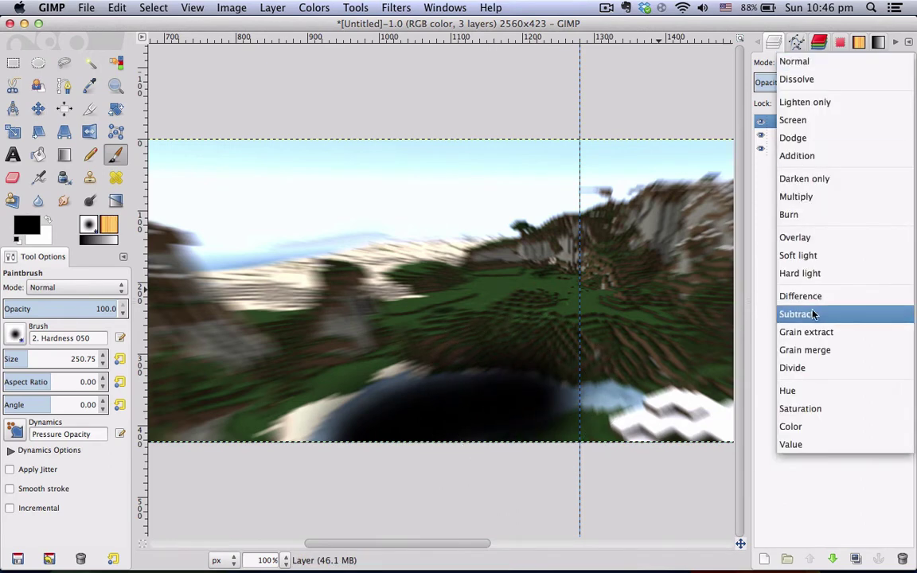
{"action": "left_click", "coordinate": [811, 358]}
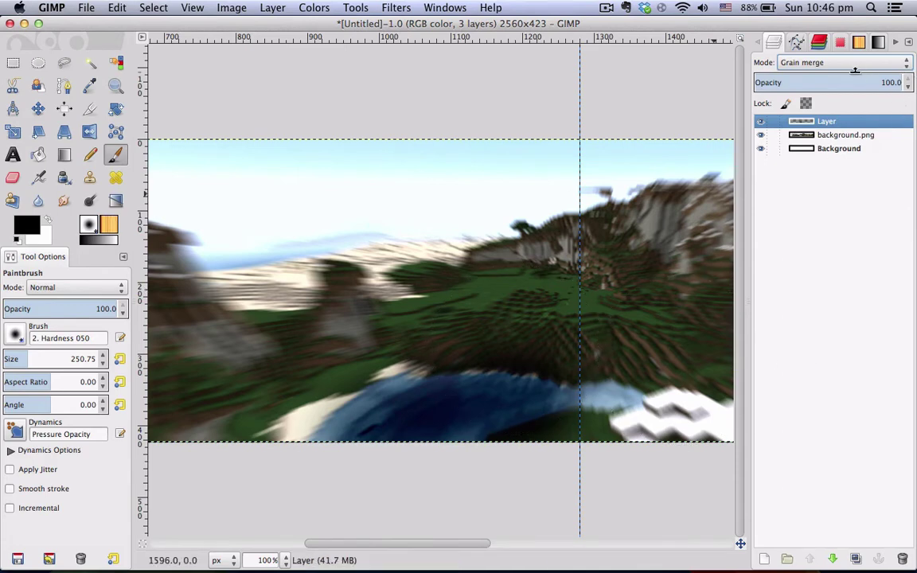
{"action": "left_click", "coordinate": [854, 73]}
{"action": "left_click_drag", "start_coordinate": [855, 73], "coordinate": [872, 73]}
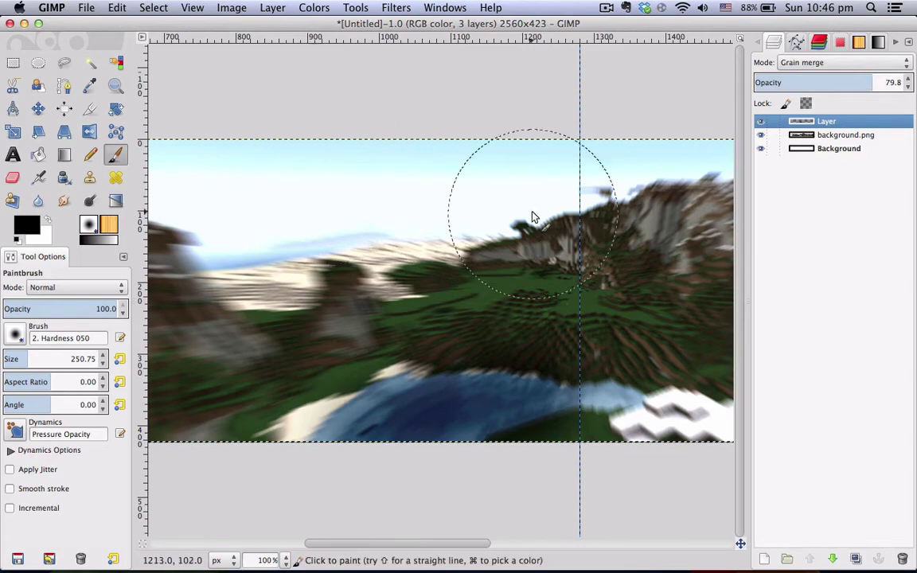
{"action": "key", "text": "minus"}
{"action": "key", "text": "minus"}
{"action": "key", "text": "minus"}
{"action": "key", "text": "minus"}
{"action": "key", "text": "plus"}
{"action": "key", "text": "plus"}
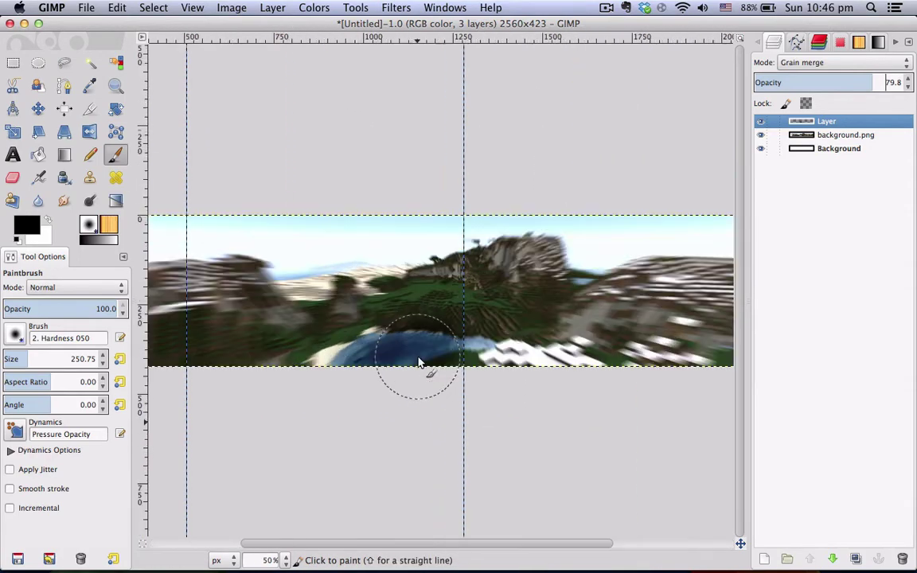
Flatten the image into a single background layer
{"action": "right_click", "coordinate": [822, 123]}
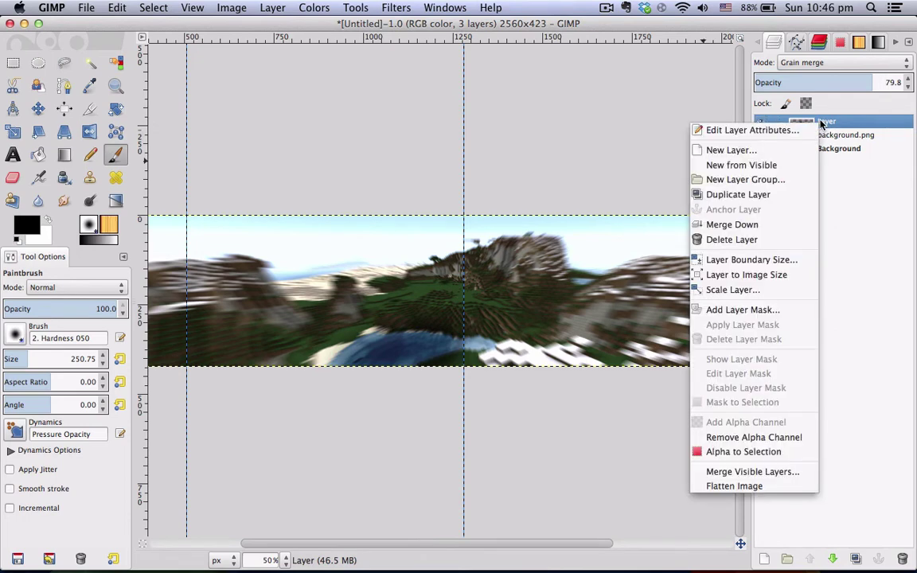
{"action": "left_click", "coordinate": [748, 489]}
{"action": "key", "text": "minus"}
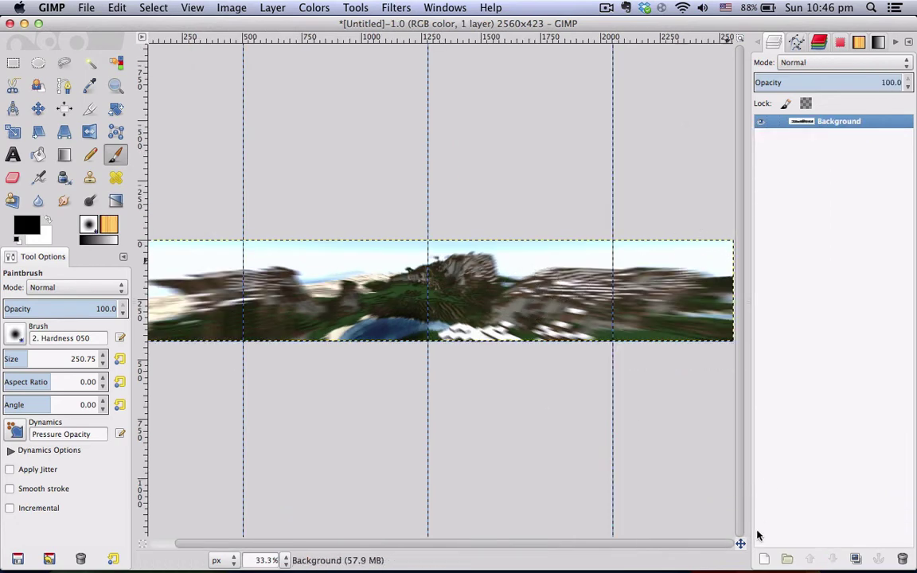
Create a new transparent 2560 x 423 px layer and choose the FG to Transparent gradient for the Blend tool
{"action": "left_click", "coordinate": [764, 559]}
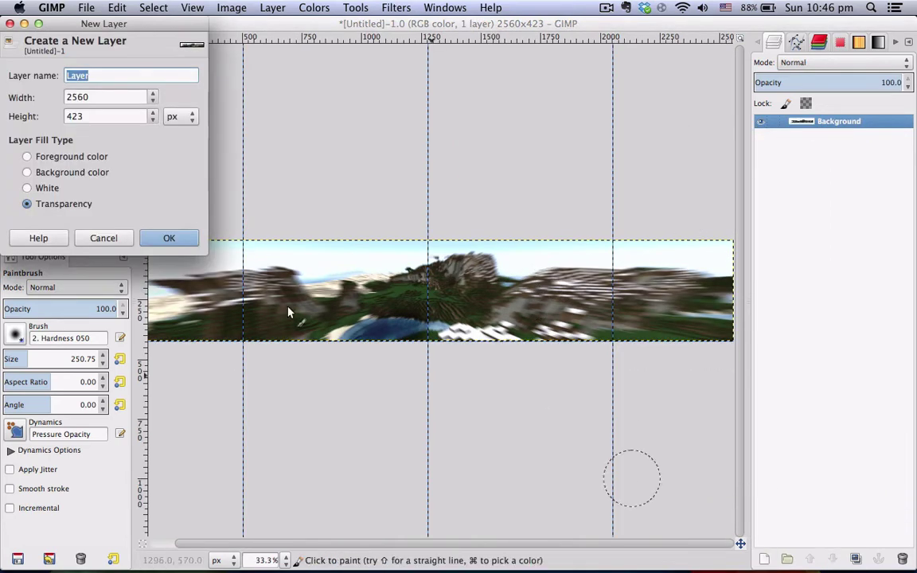
{"action": "left_click", "coordinate": [182, 239]}
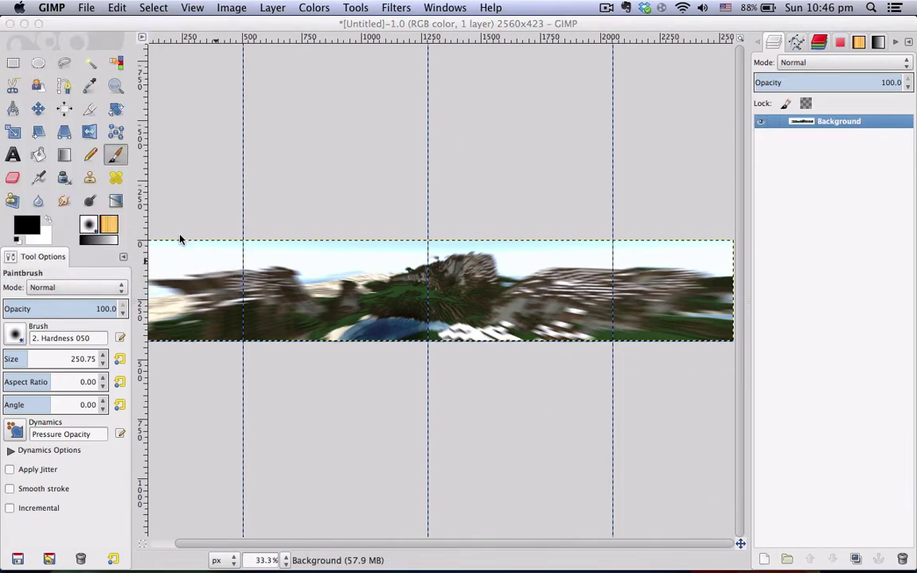
{"action": "left_click", "coordinate": [64, 155]}
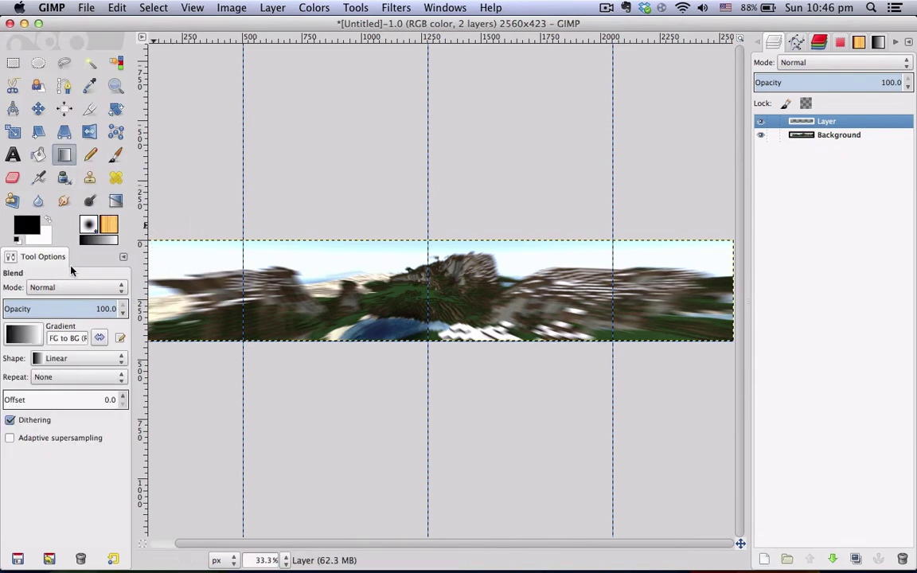
{"action": "left_click", "coordinate": [22, 336]}
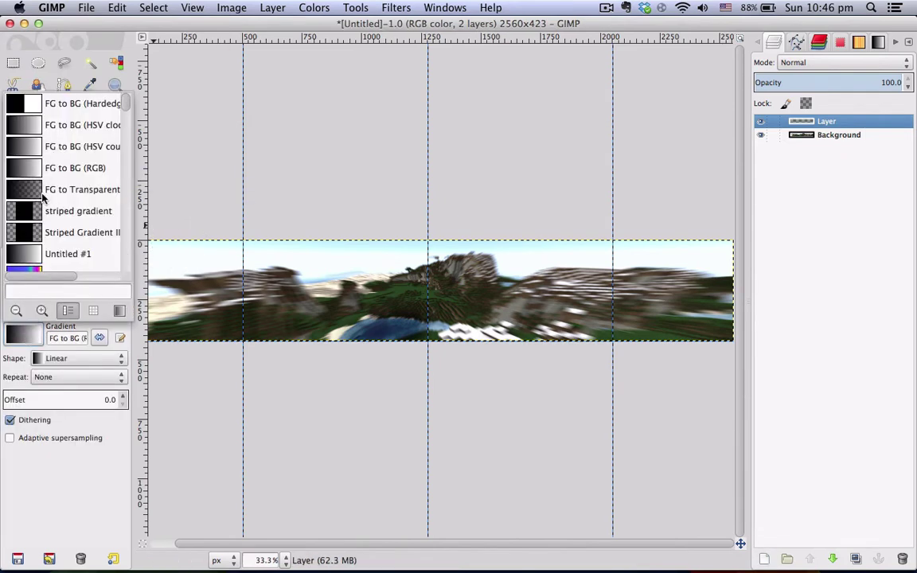
{"action": "left_click", "coordinate": [43, 192]}
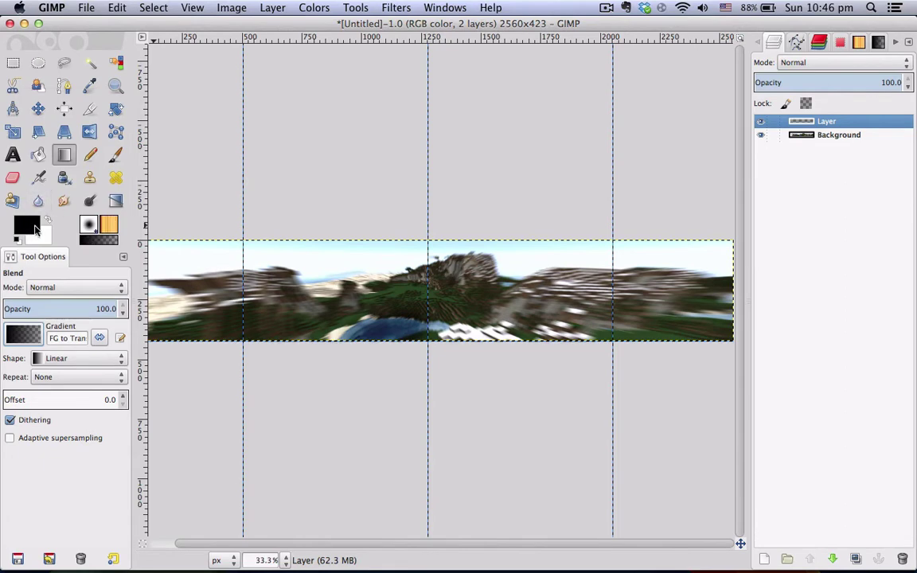
Draw black-to-transparent linear gradients on the new layer, about 155 px inward from the banner's left edge and about 225 px from its right edge
{"action": "scroll", "coordinate": [382, 315], "scroll_direction": "left", "scroll_amount": 2}
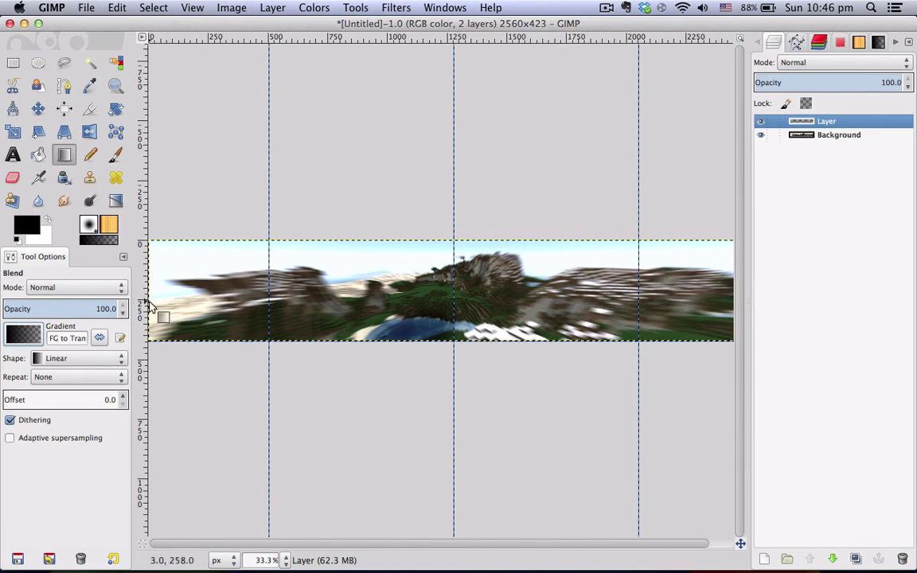
{"action": "left_click_drag", "start_coordinate": [149, 307], "coordinate": [188, 308]}
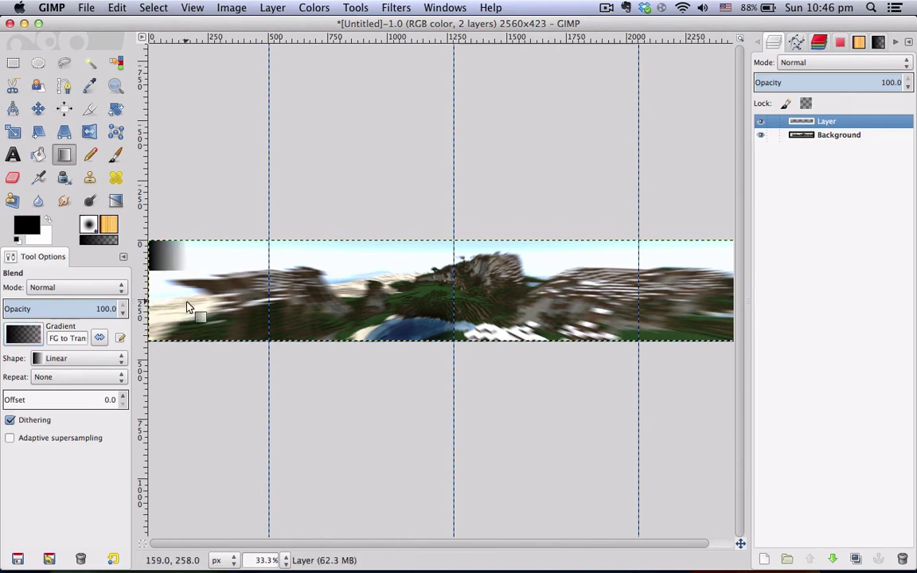
{"action": "scroll", "coordinate": [358, 299], "scroll_direction": "right", "scroll_amount": 2}
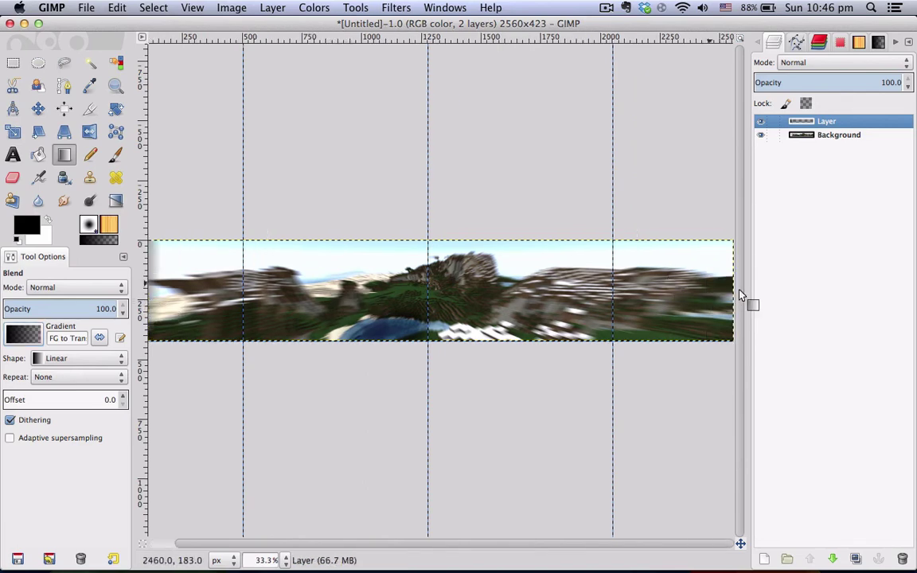
{"action": "left_click_drag", "start_coordinate": [727, 301], "coordinate": [660, 302]}
{"action": "key", "text": "minus"}
{"action": "key", "text": "minus"}
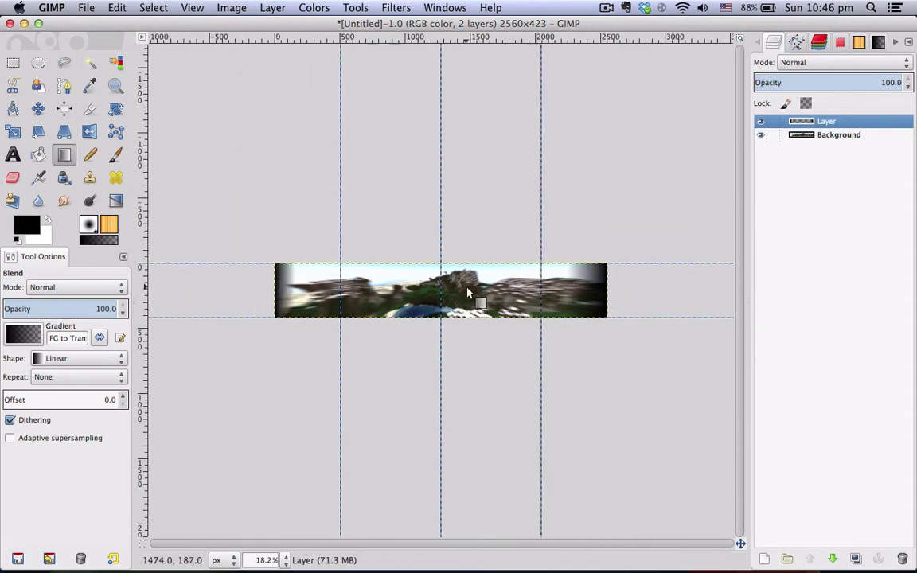
Set the edge-gradient layer's blend mode to Grain merge
{"action": "left_click", "coordinate": [802, 68]}
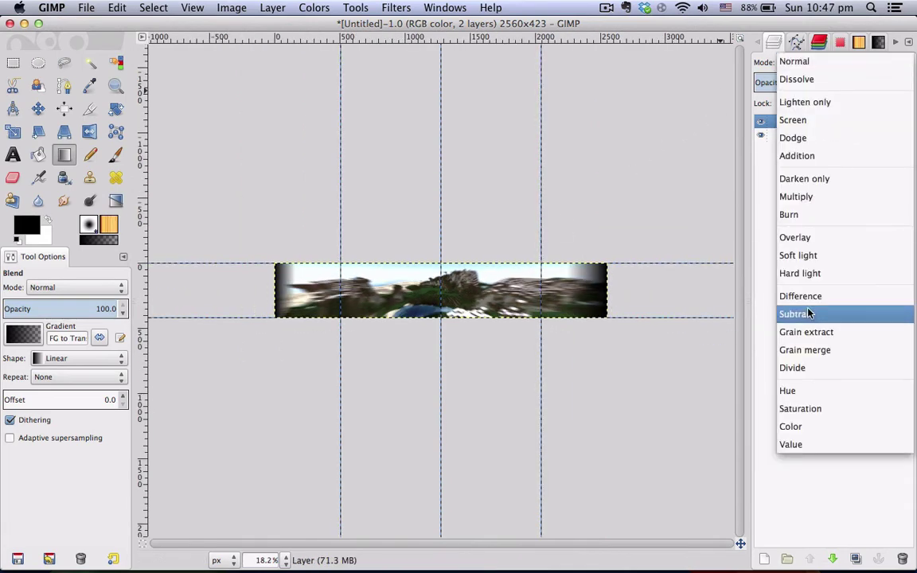
{"action": "left_click", "coordinate": [788, 350]}
{"action": "key", "text": "plus"}
{"action": "key", "text": "minus"}
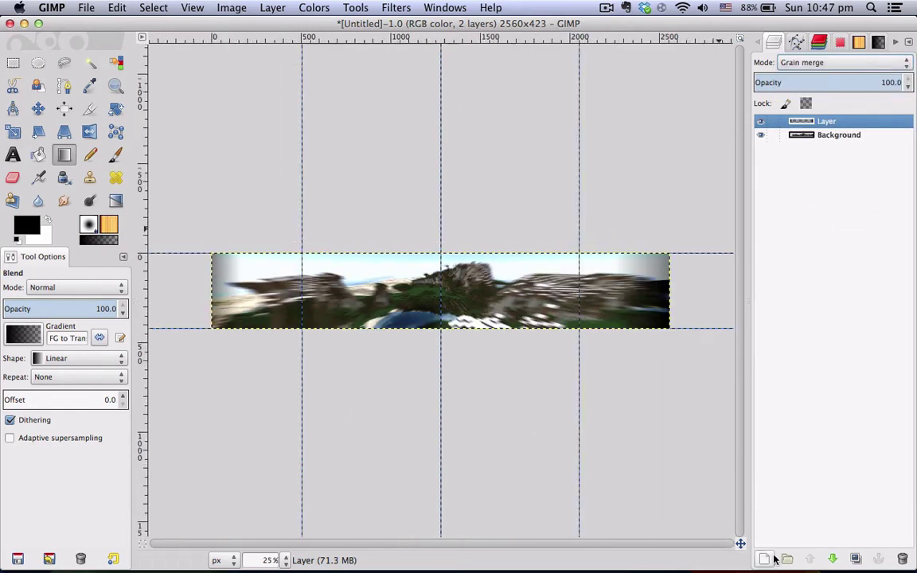
Create another transparent layer and draw a white FG to Transparent radial gradient outward from the banner's centre
{"action": "left_click", "coordinate": [764, 560]}
{"action": "left_click", "coordinate": [171, 237]}
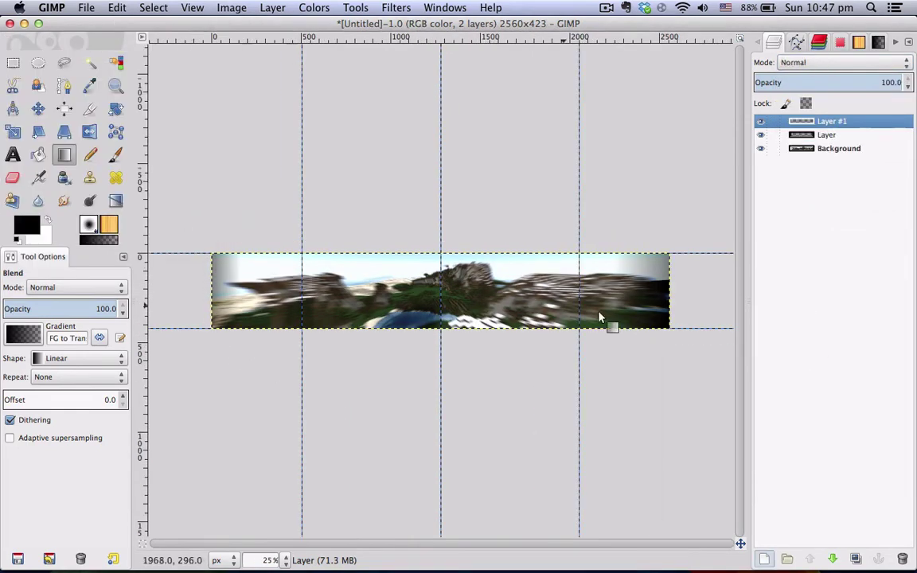
{"action": "key", "text": "plus"}
{"action": "key", "text": "plus"}
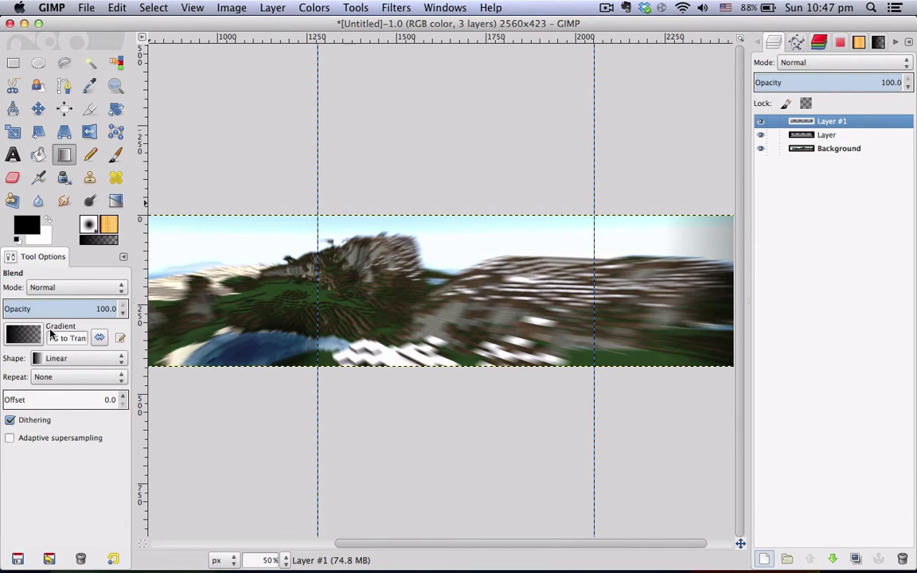
{"action": "left_click", "coordinate": [48, 220]}
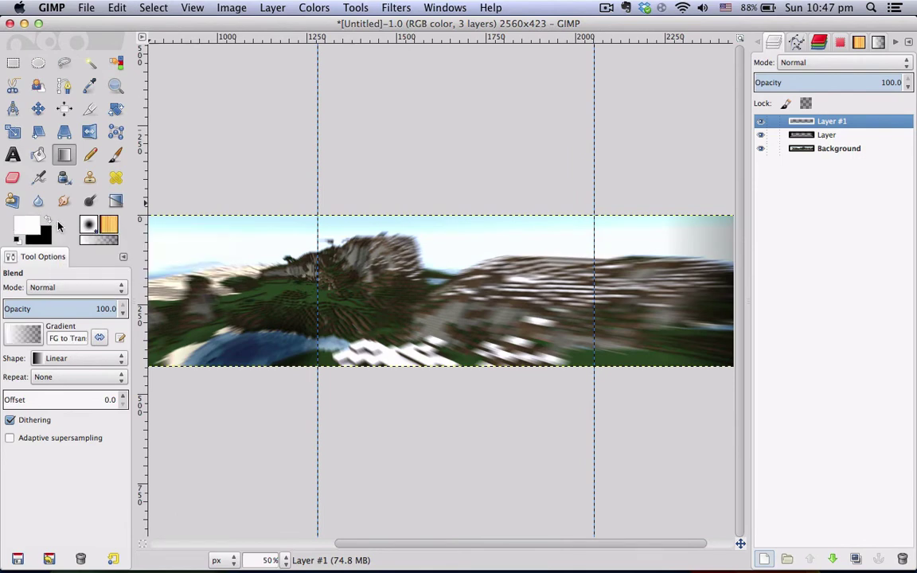
{"action": "left_click", "coordinate": [58, 362]}
{"action": "left_click", "coordinate": [52, 389]}
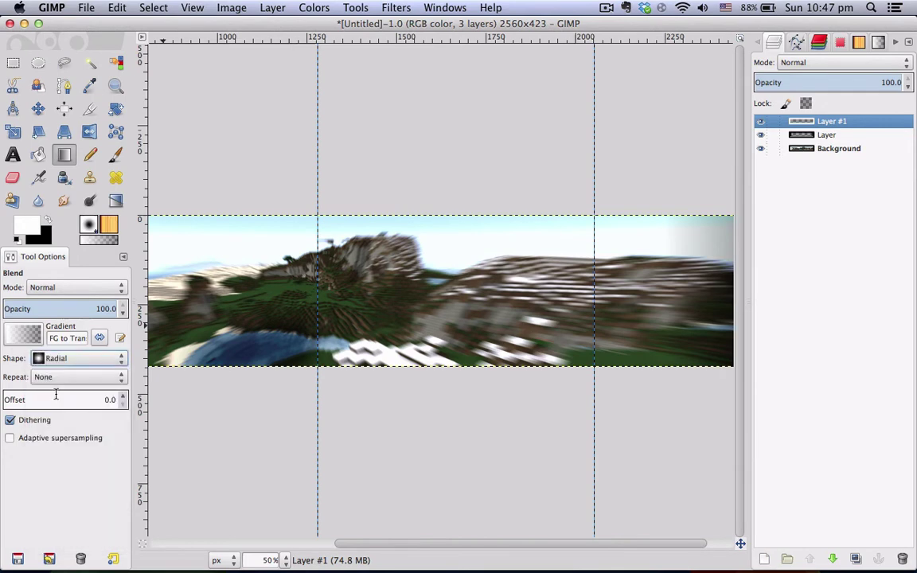
{"action": "left_click_drag", "start_coordinate": [316, 310], "coordinate": [348, 393]}
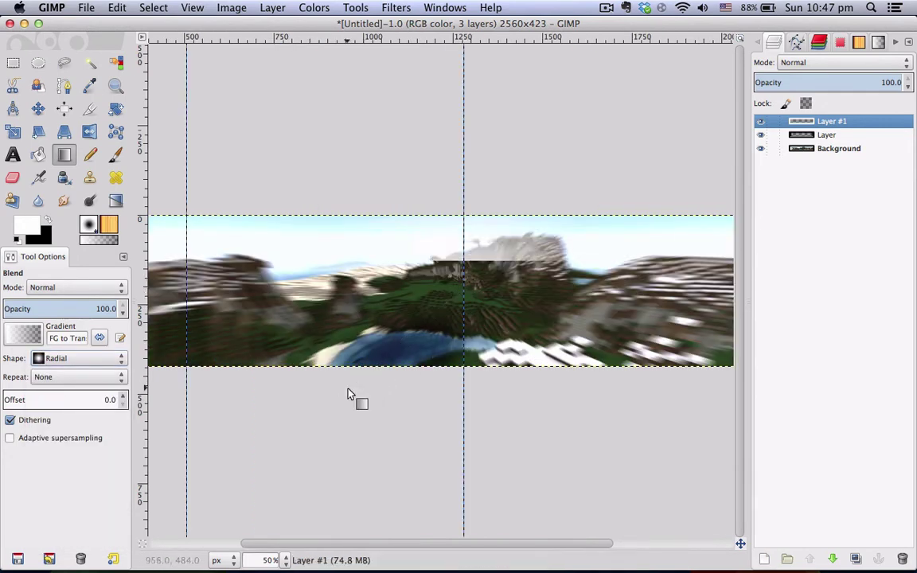
Set the radial-gradient layer's blend mode to Overlay
{"action": "left_click", "coordinate": [804, 64]}
{"action": "left_click", "coordinate": [795, 236]}
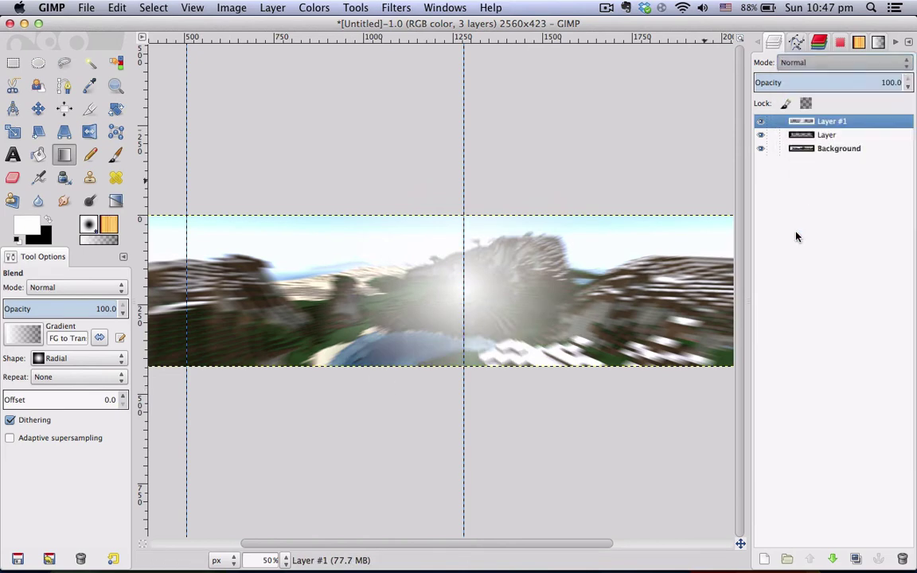
{"action": "key", "text": "minus"}
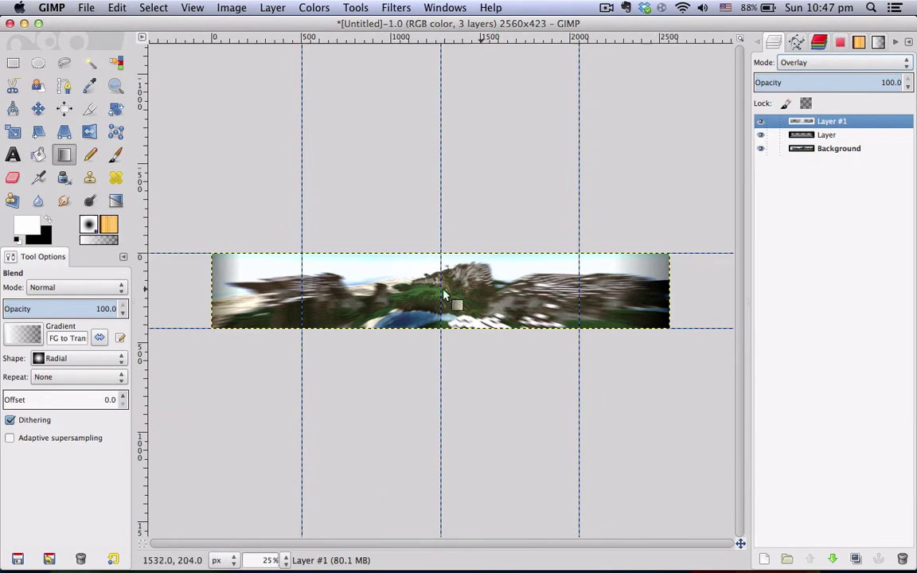
{"action": "key", "text": "plus"}
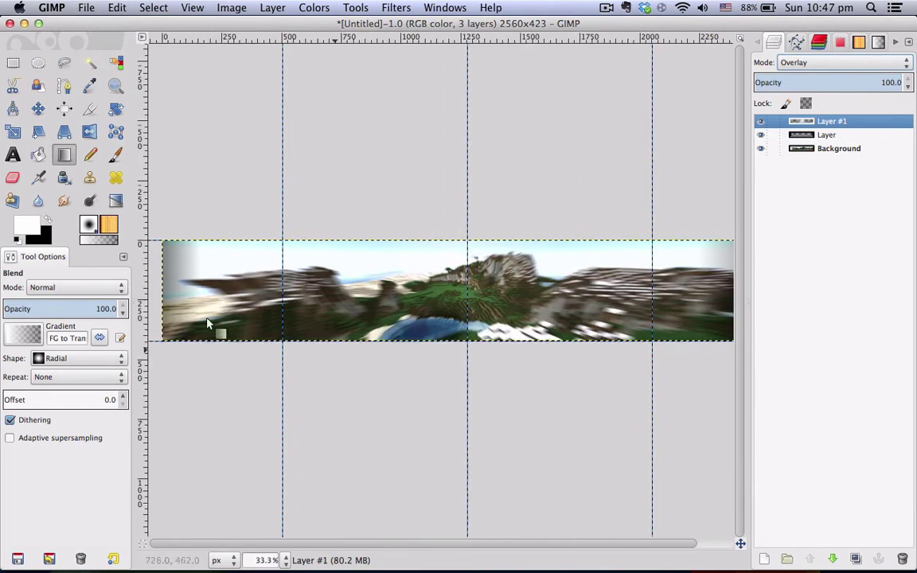
Switch to the Finder folder and bring avatar.png into the GIMP banner as a new layer
{"action": "key", "text": "super+Tab"}
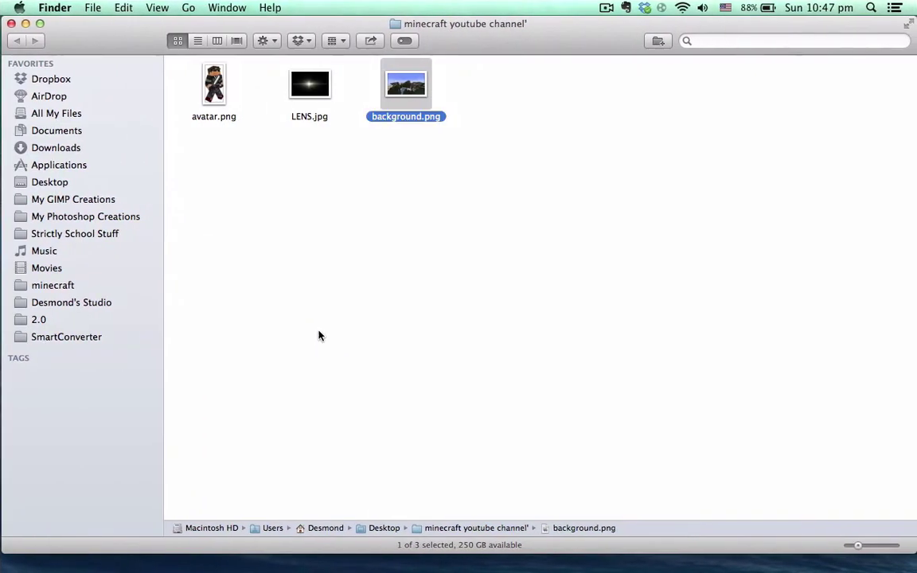
{"action": "left_click_drag", "start_coordinate": [217, 87], "coordinate": [380, 246]}
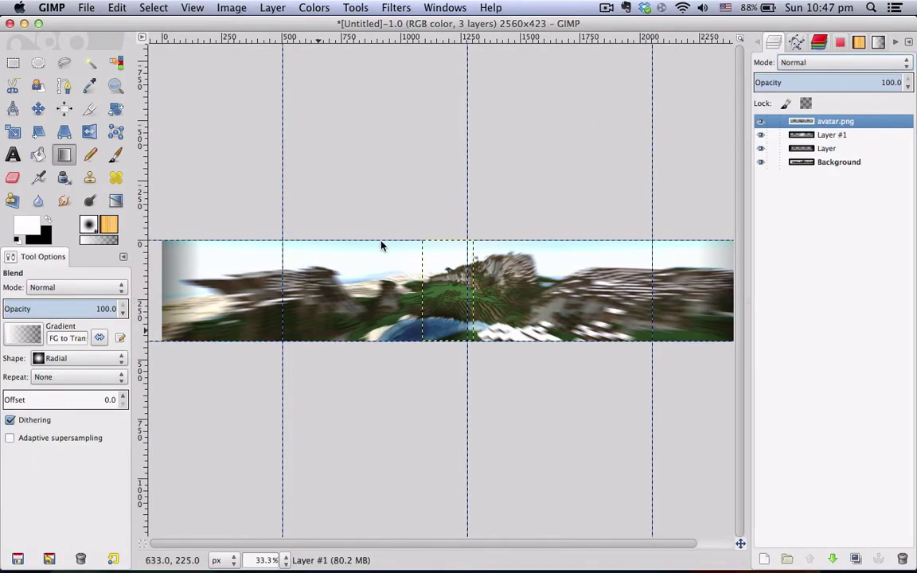
{"action": "scroll", "coordinate": [479, 258], "scroll_direction": "up", "scroll_amount": 2}
{"action": "scroll", "coordinate": [480, 258], "scroll_direction": "up", "scroll_amount": 1}
{"action": "scroll", "coordinate": [479, 258], "scroll_direction": "down", "scroll_amount": 1}
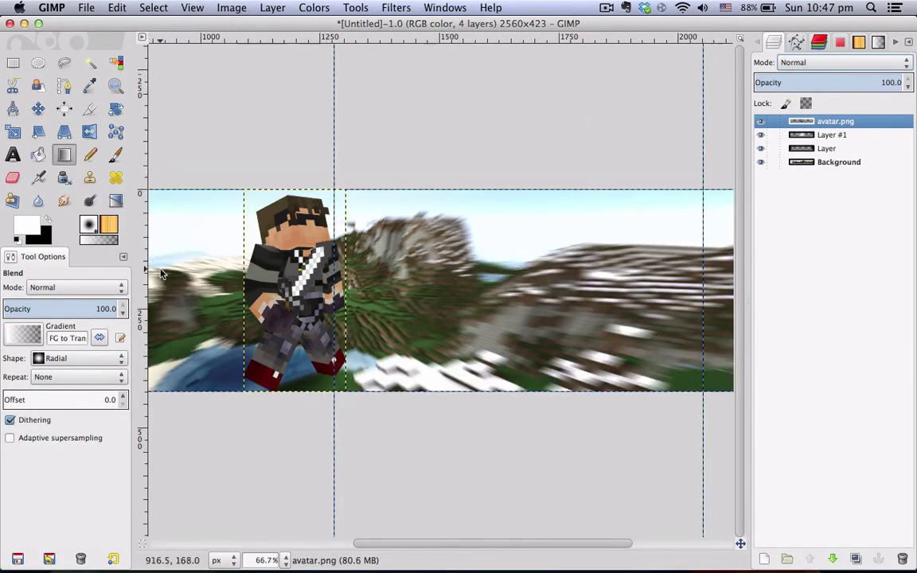
Move the avatar between the left and middle guides, with its left edge at about 680 px
{"action": "left_click", "coordinate": [37, 108]}
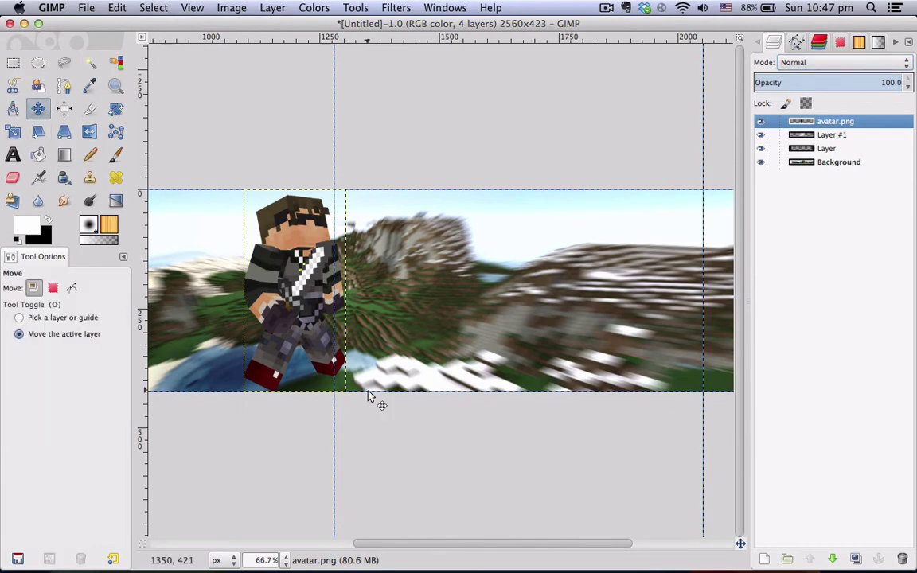
{"action": "scroll", "coordinate": [368, 396], "scroll_direction": "down", "scroll_amount": 2}
{"action": "left_click_drag", "start_coordinate": [420, 311], "coordinate": [327, 312]}
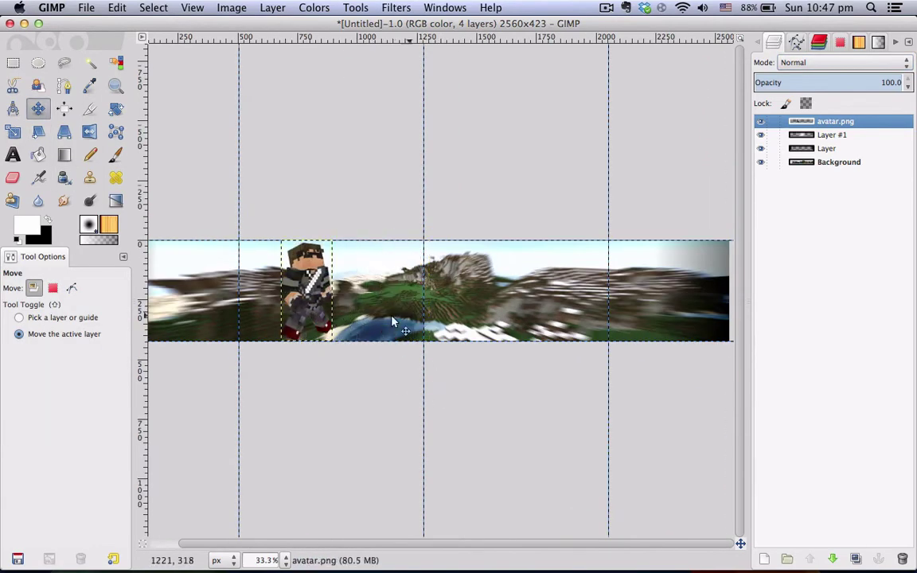
{"action": "scroll", "coordinate": [268, 311], "scroll_direction": "up", "scroll_amount": 1}
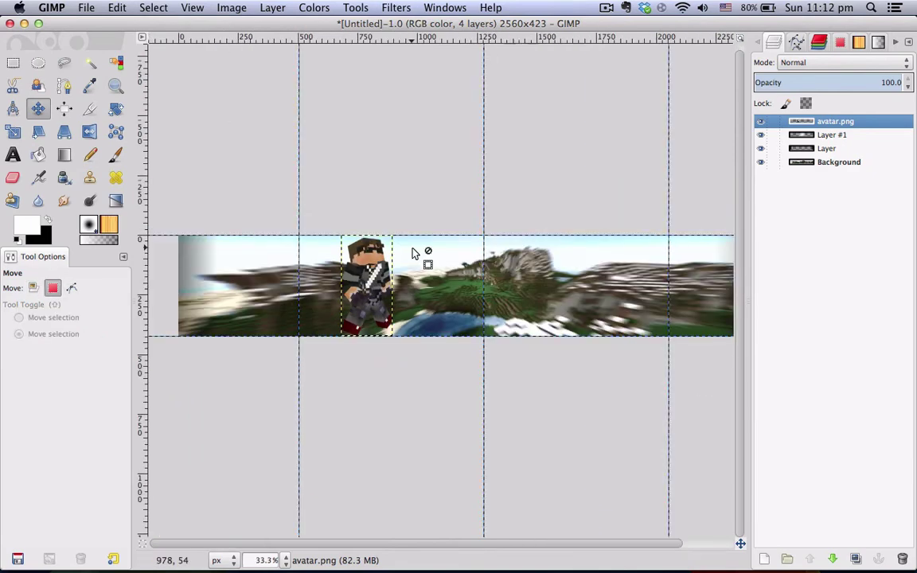
Add a white drop shadow to the avatar with offsets 0 and 0, blur radius 30, opacity 100 and resizing disallowed
{"action": "left_click", "coordinate": [395, 7]}
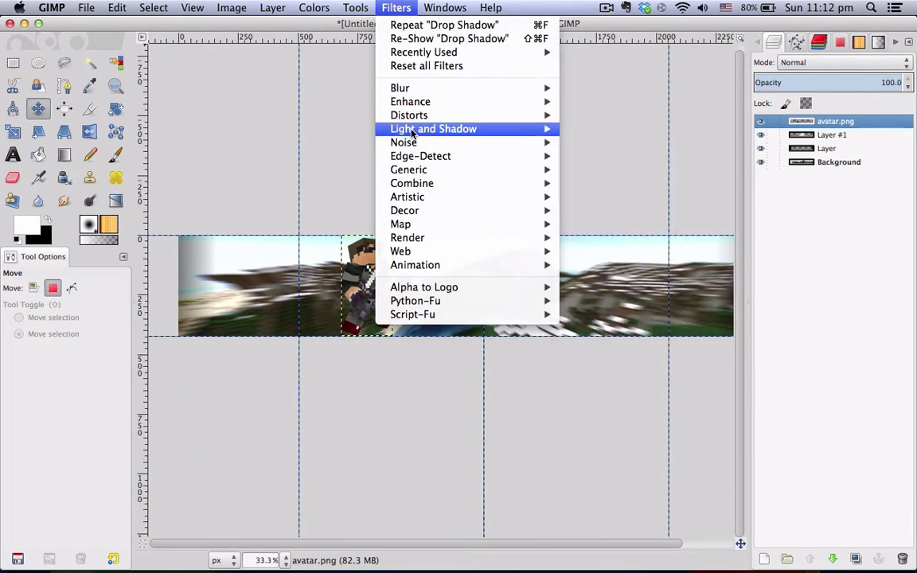
{"action": "mouse_move", "coordinate": [549, 128]}
{"action": "left_click", "coordinate": [601, 197]}
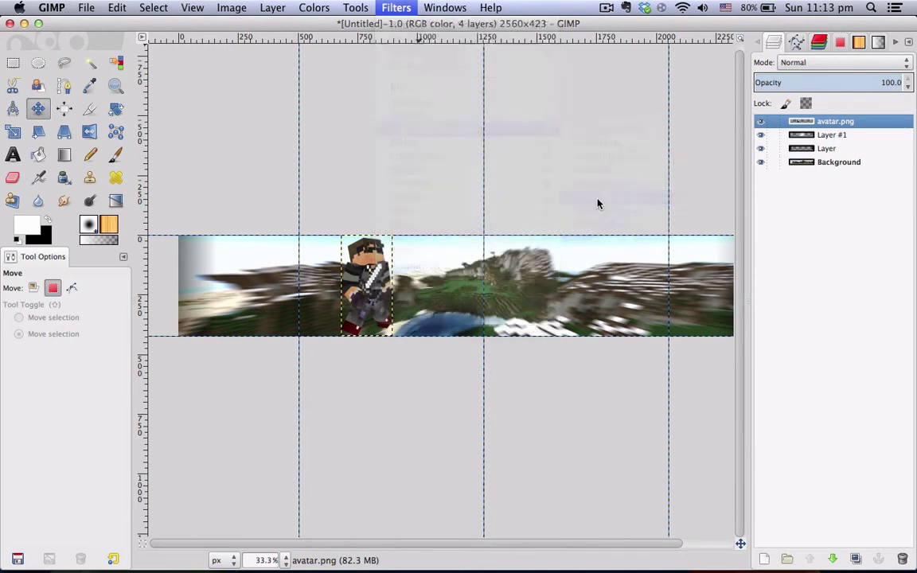
{"action": "left_click_drag", "start_coordinate": [470, 173], "coordinate": [740, 167]}
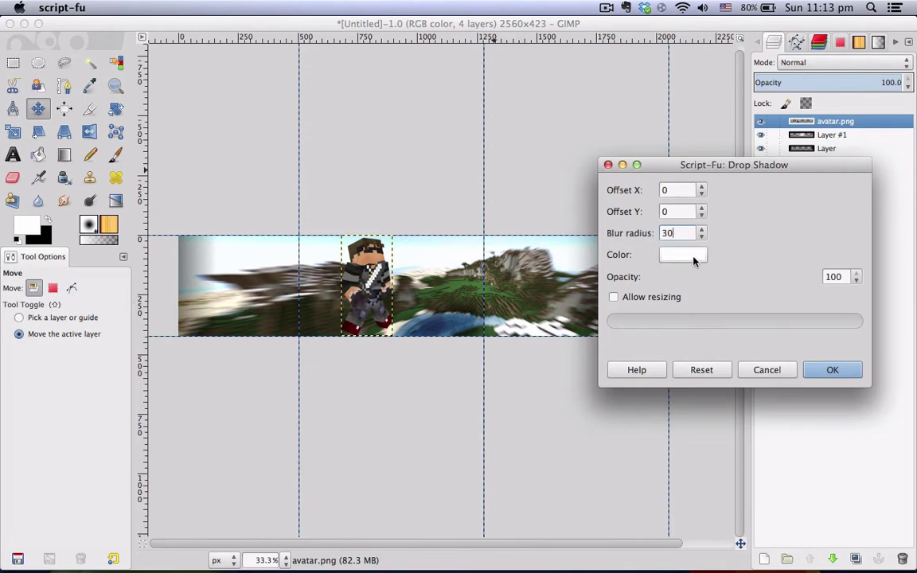
{"action": "double_click", "coordinate": [833, 276]}
{"action": "left_click", "coordinate": [831, 370]}
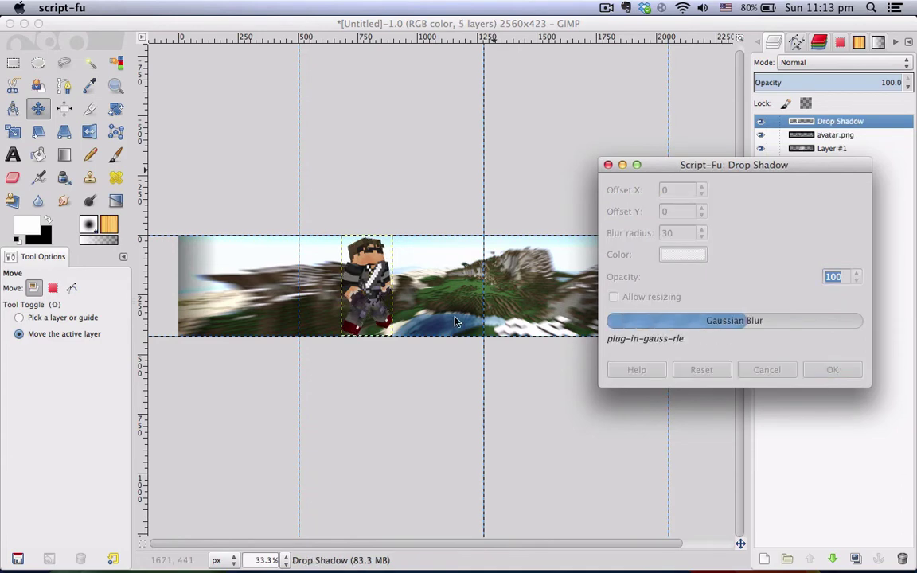
Set the Drop Shadow layer's blend mode to Grain merge
{"action": "scroll", "coordinate": [310, 307], "scroll_direction": "up", "scroll_amount": 3}
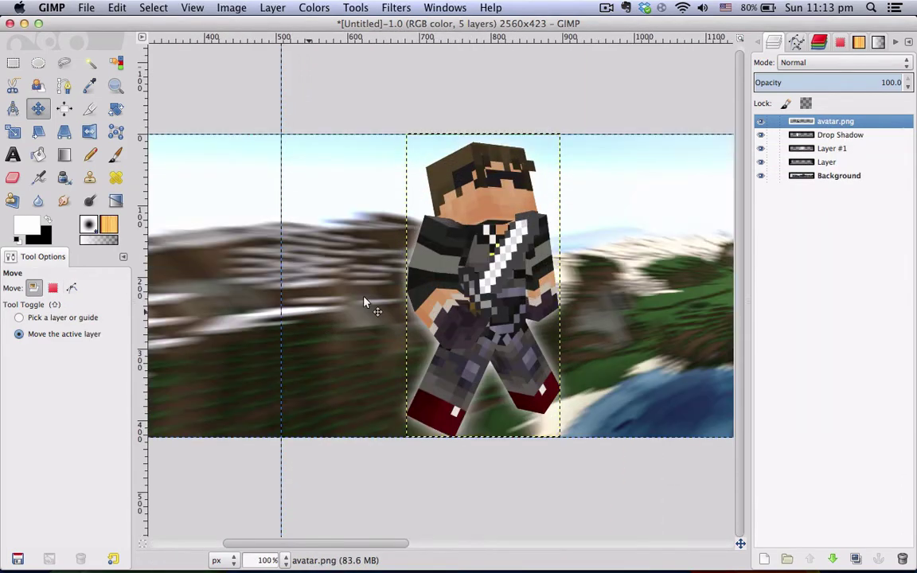
{"action": "left_click", "coordinate": [844, 135]}
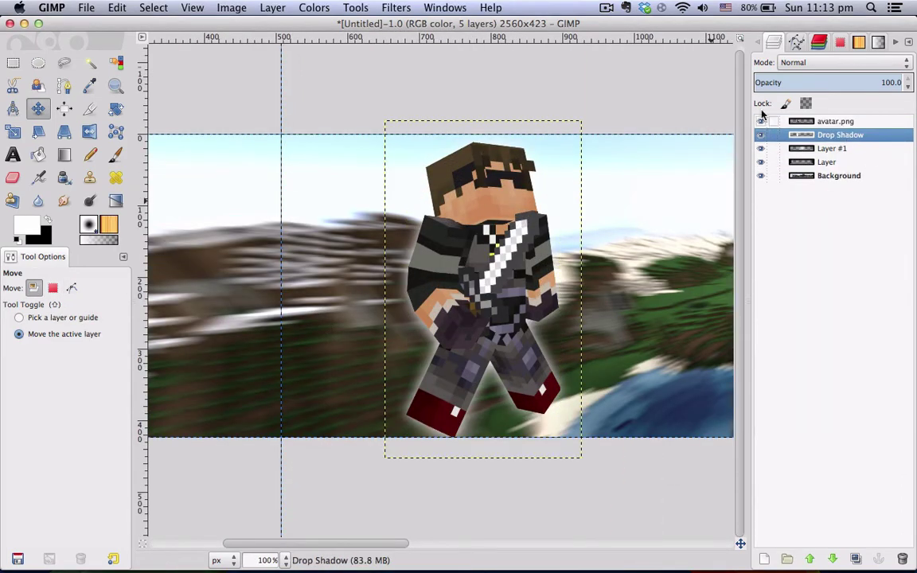
{"action": "left_click", "coordinate": [800, 62]}
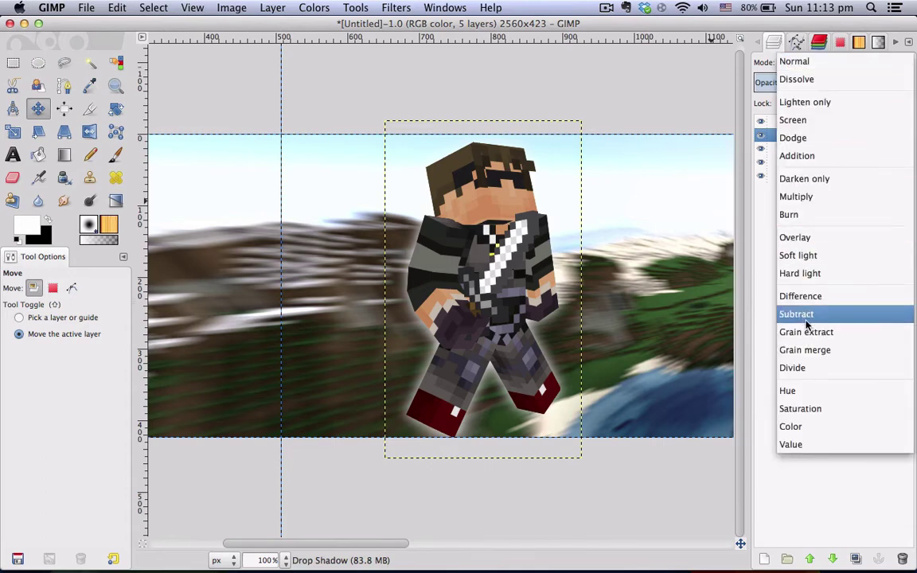
{"action": "left_click", "coordinate": [803, 350]}
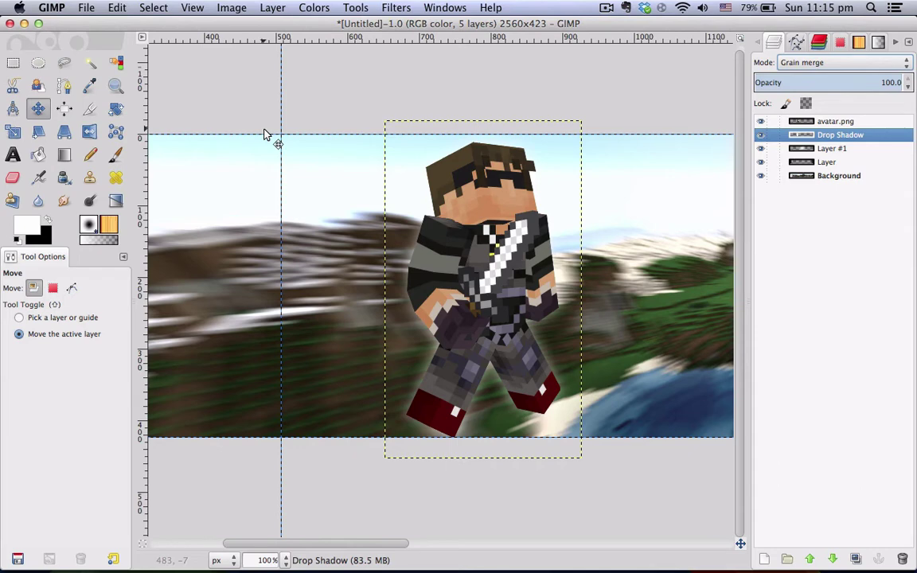
Set up the Text tool with Roboto Bold Condensed, size 300 px, orange colour ff7800 and letter spacing -10
{"action": "left_click", "coordinate": [20, 159]}
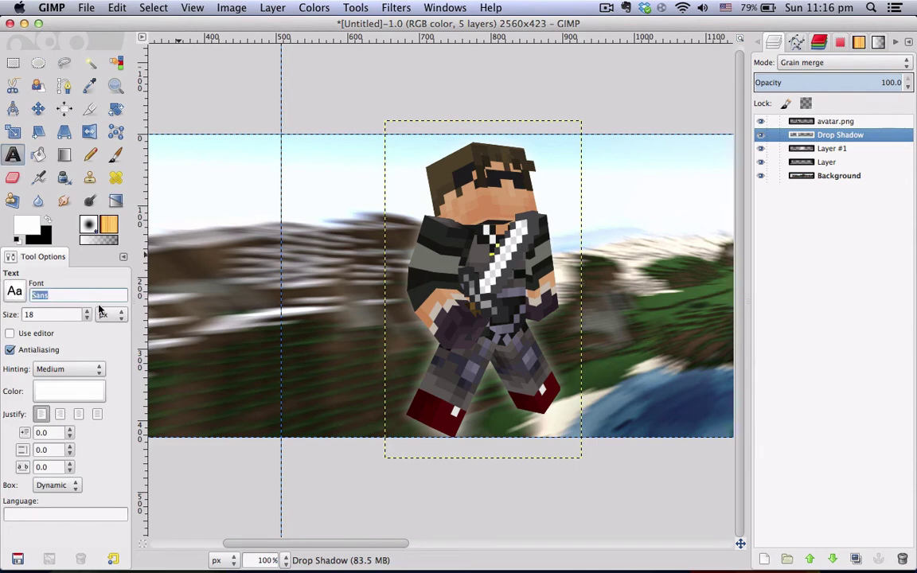
{"action": "type", "text": "Roboto Bold"}
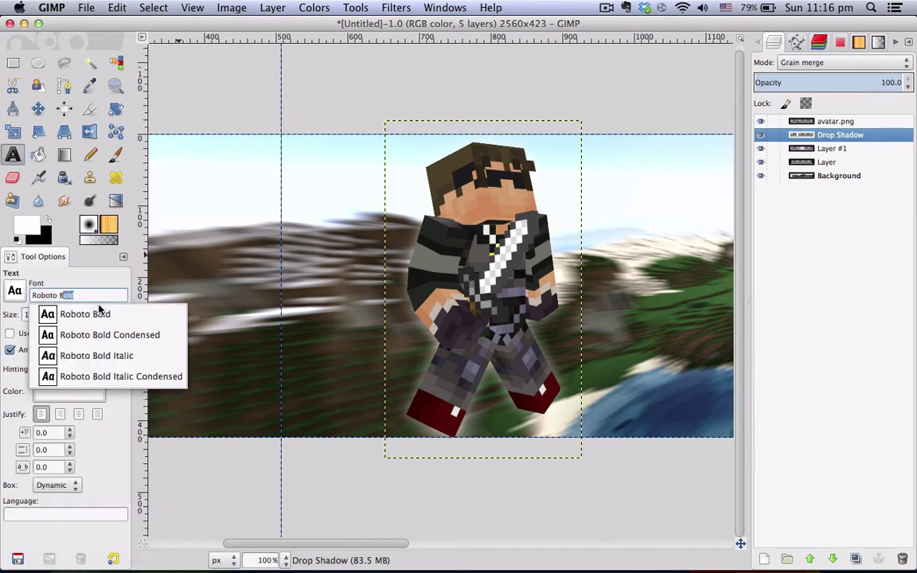
{"action": "key", "text": "Return"}
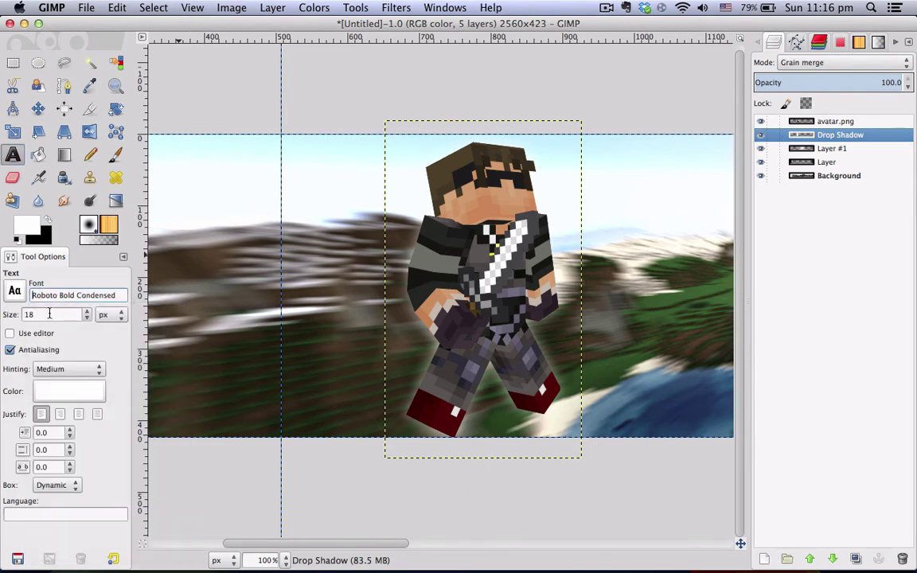
{"action": "double_click", "coordinate": [50, 314]}
{"action": "left_click", "coordinate": [65, 391]}
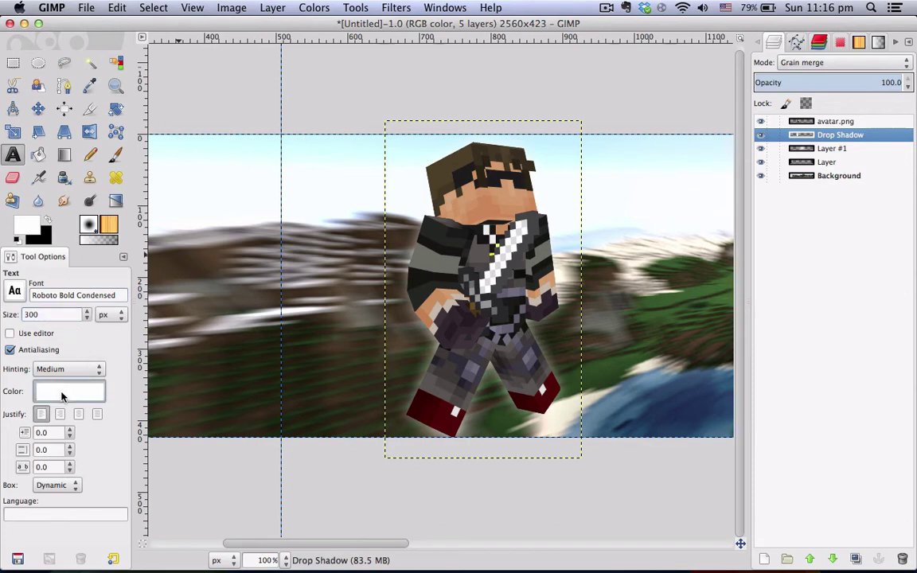
{"action": "left_click", "coordinate": [176, 186]}
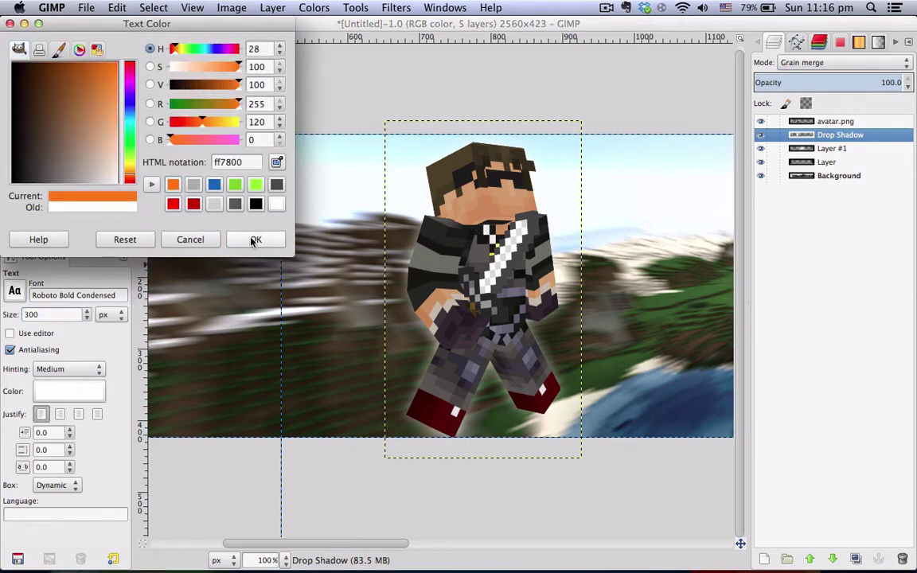
{"action": "left_click", "coordinate": [256, 239]}
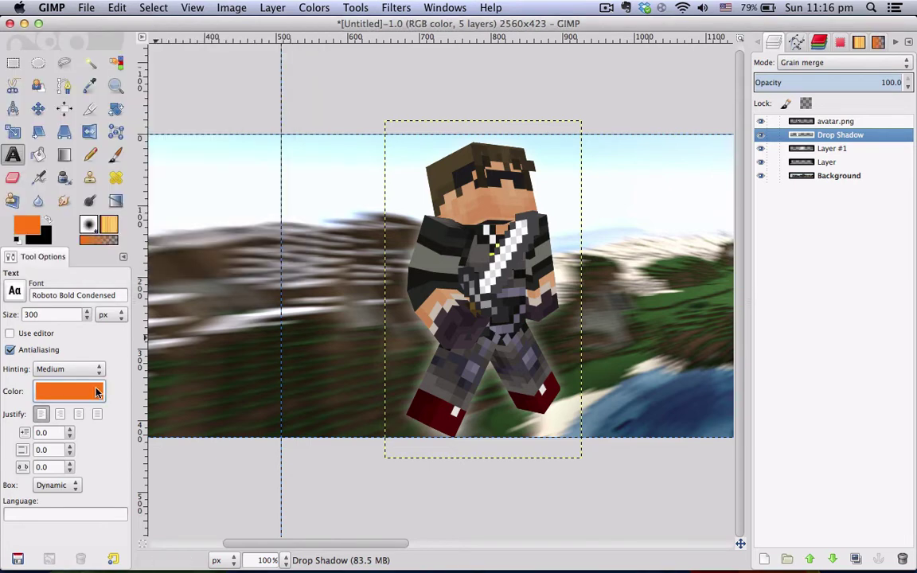
{"action": "key", "text": "Tab"}
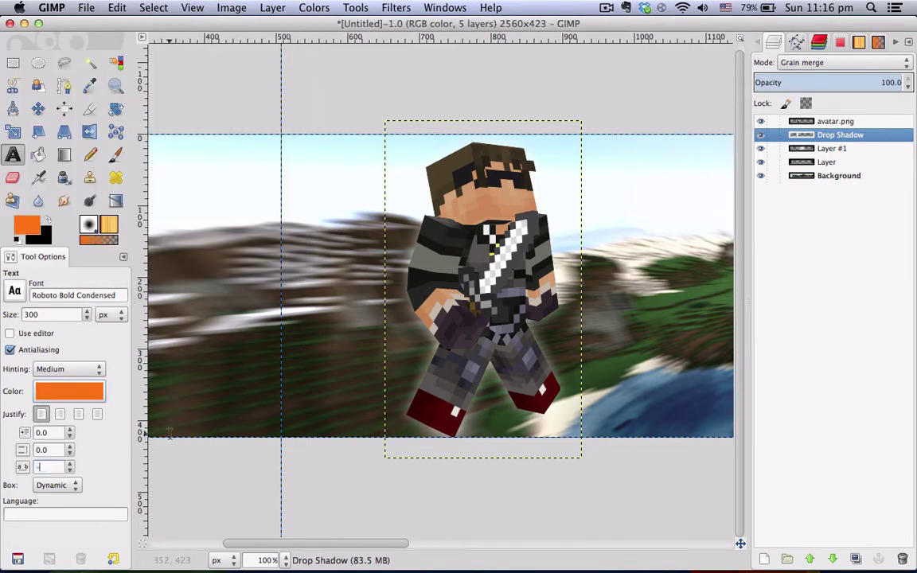
Add the title text DESMOND on the banner, starting beside the avatar
{"action": "left_click", "coordinate": [535, 250]}
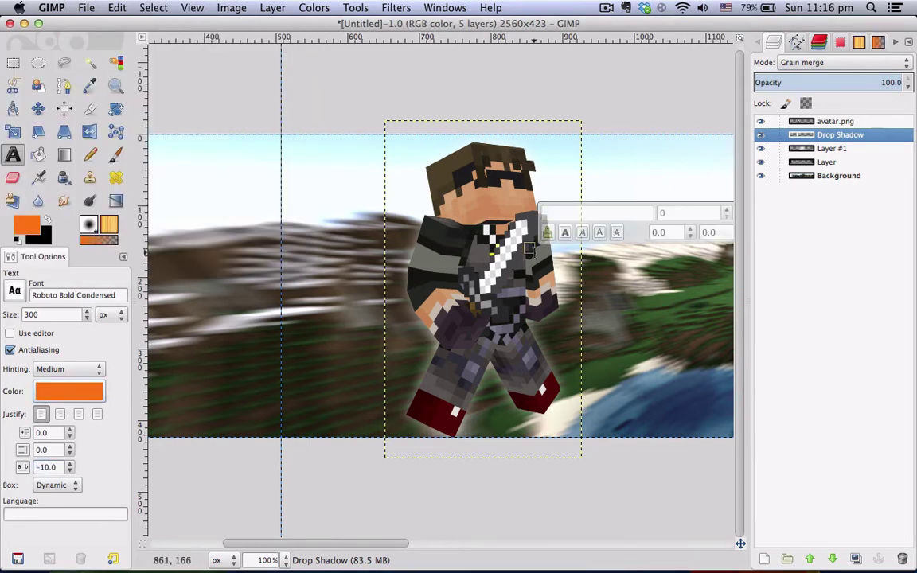
{"action": "scroll", "coordinate": [331, 230], "scroll_direction": "right", "scroll_amount": 5}
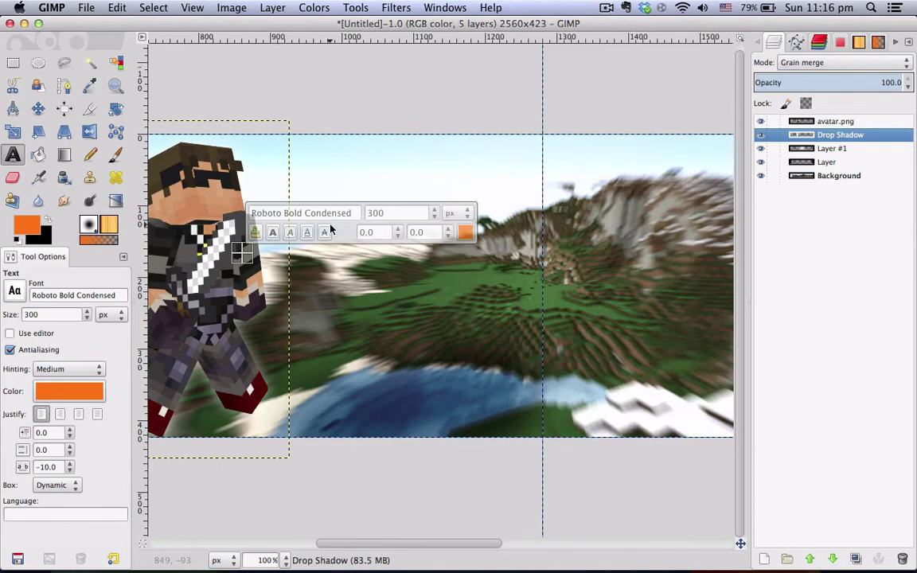
{"action": "type", "text": "DESMOND"}
{"action": "scroll", "coordinate": [512, 295], "scroll_direction": "down", "scroll_amount": 3}
{"action": "scroll", "coordinate": [514, 293], "scroll_direction": "up", "scroll_amount": 1}
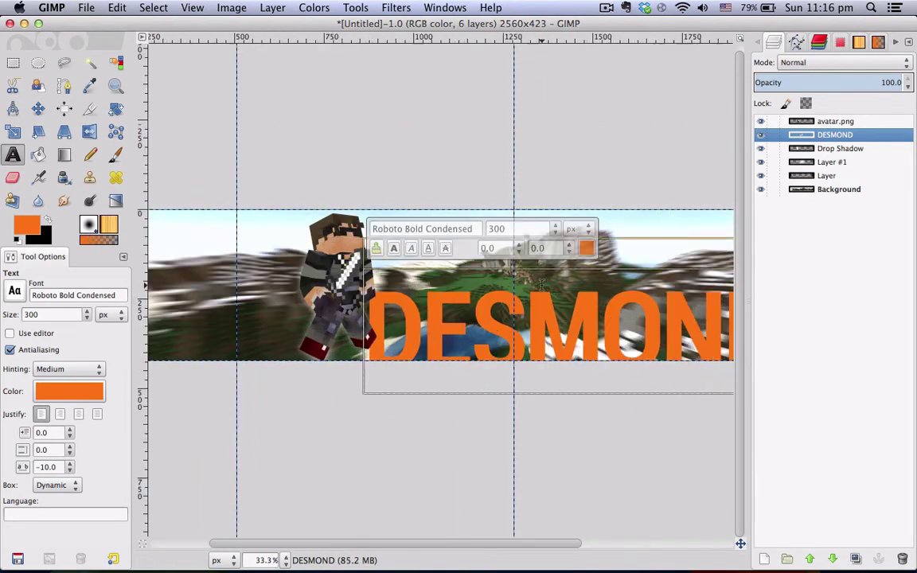
Extend the DESMOND text frame upward and to the left, and set its text size to 250 px
{"action": "left_click_drag", "start_coordinate": [327, 226], "coordinate": [309, 226]}
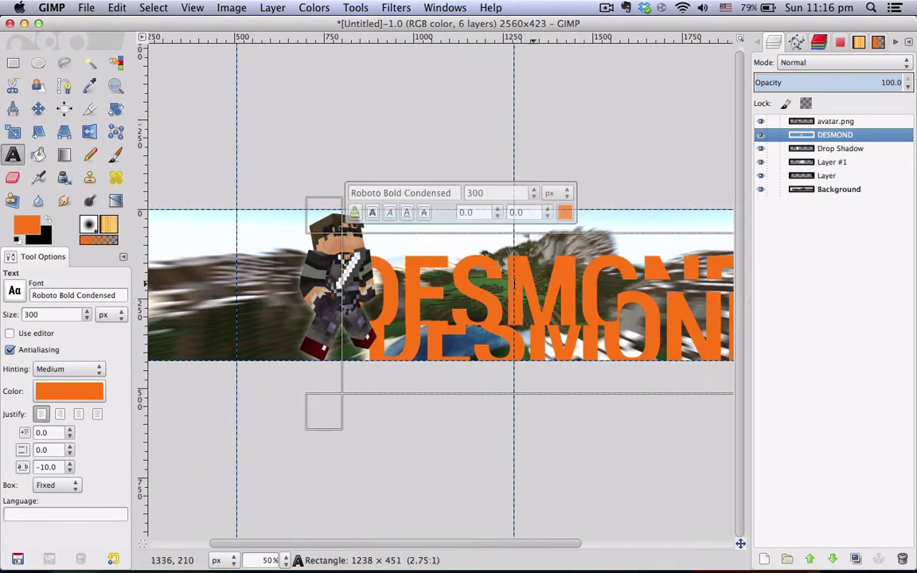
{"action": "scroll", "coordinate": [451, 280], "scroll_direction": "right", "scroll_amount": 4}
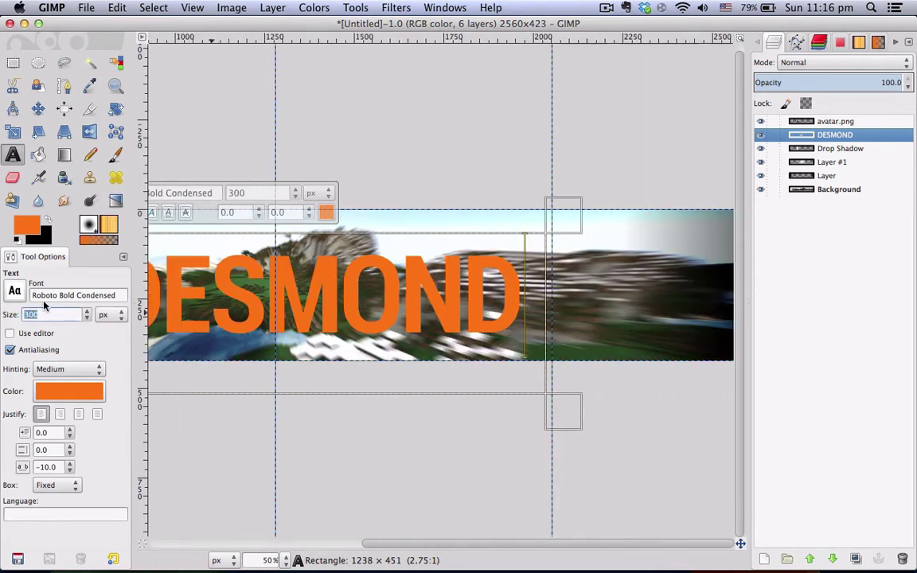
{"action": "key", "text": "Return"}
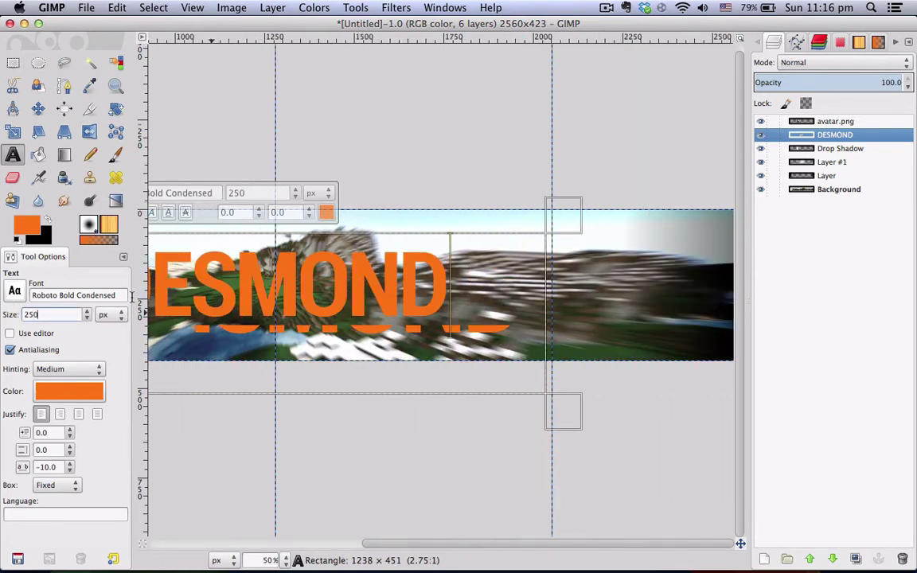
Set the DESMOND text size to 200 px and move the frame's upper-left corner slightly inward
{"action": "scroll", "coordinate": [510, 315], "scroll_direction": "left", "scroll_amount": 1}
{"action": "scroll", "coordinate": [508, 314], "scroll_direction": "right", "scroll_amount": 1}
{"action": "scroll", "coordinate": [508, 315], "scroll_direction": "left", "scroll_amount": 5}
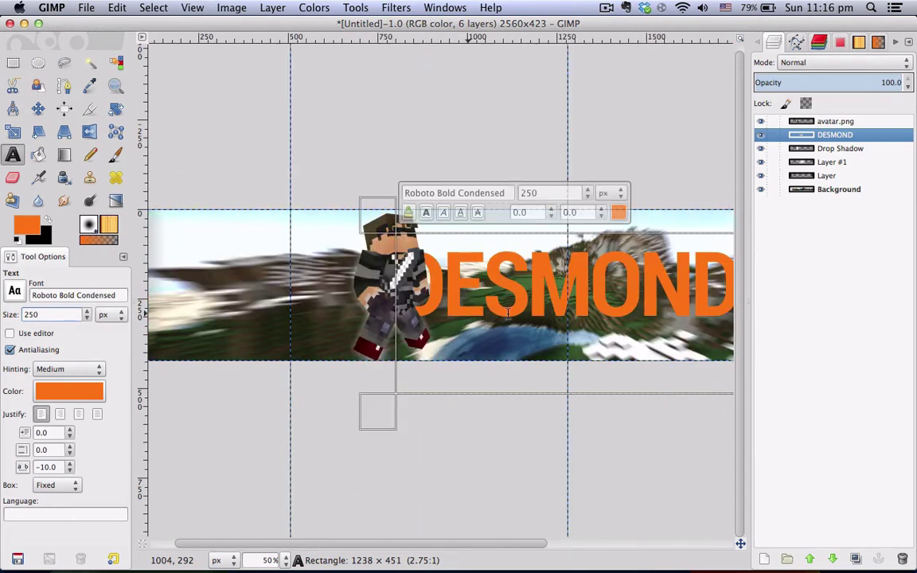
{"action": "scroll", "coordinate": [517, 312], "scroll_direction": "right", "scroll_amount": 2}
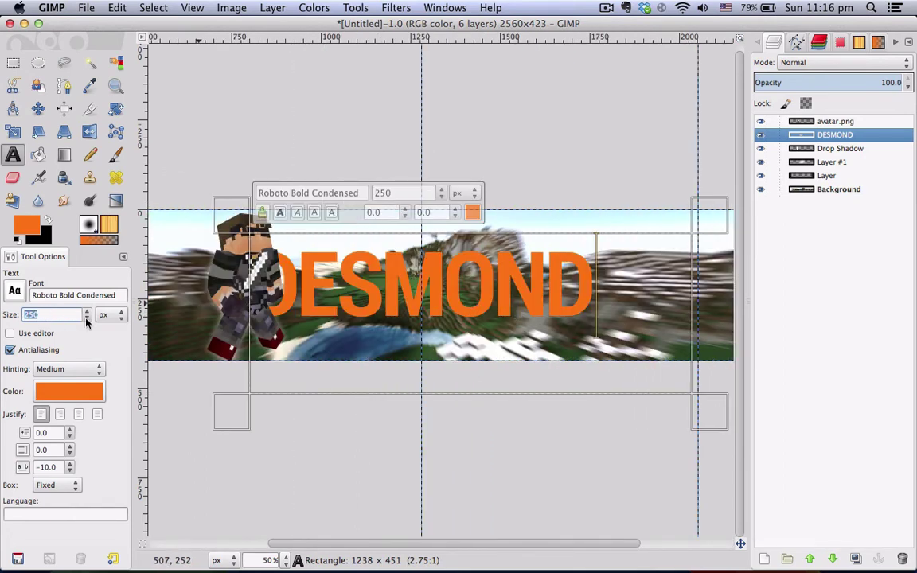
{"action": "key", "text": "Return"}
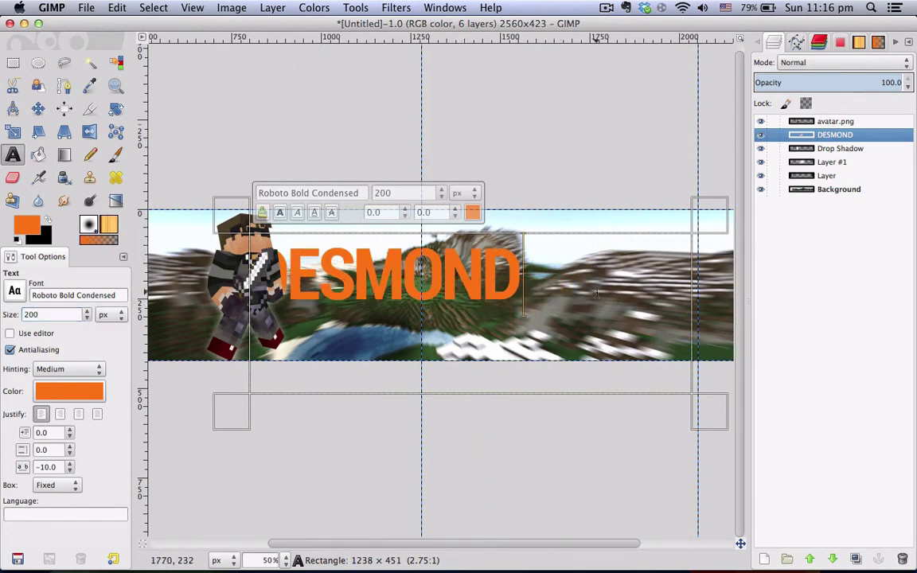
{"action": "left_click_drag", "start_coordinate": [234, 216], "coordinate": [247, 225]}
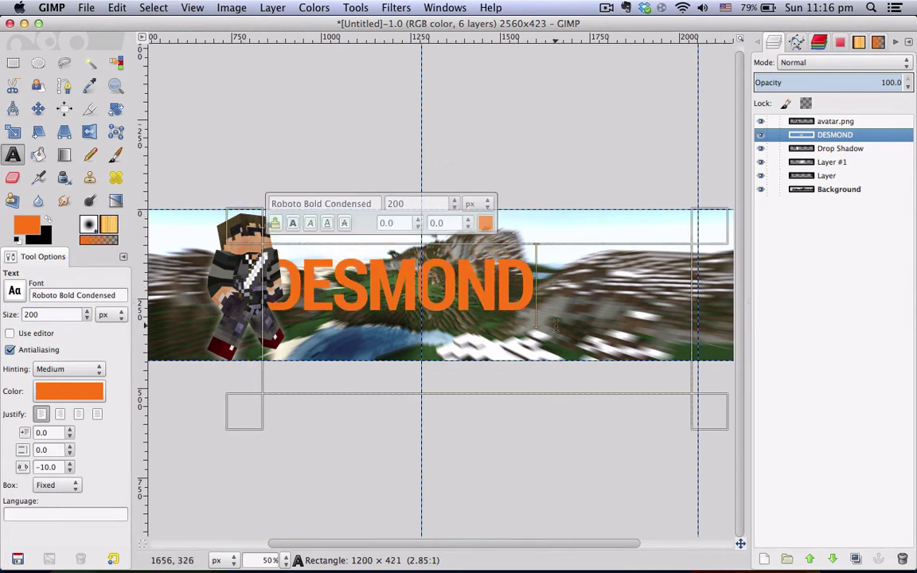
Autocrop the DESMOND layer and place it below the Drop Shadow layer in the layer stack
{"action": "left_click", "coordinate": [268, 6]}
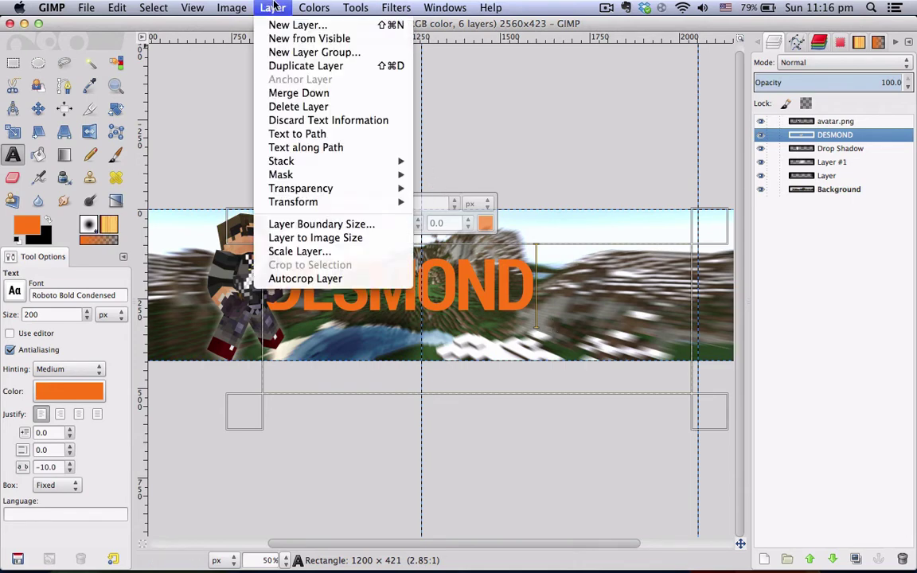
{"action": "left_click", "coordinate": [299, 276]}
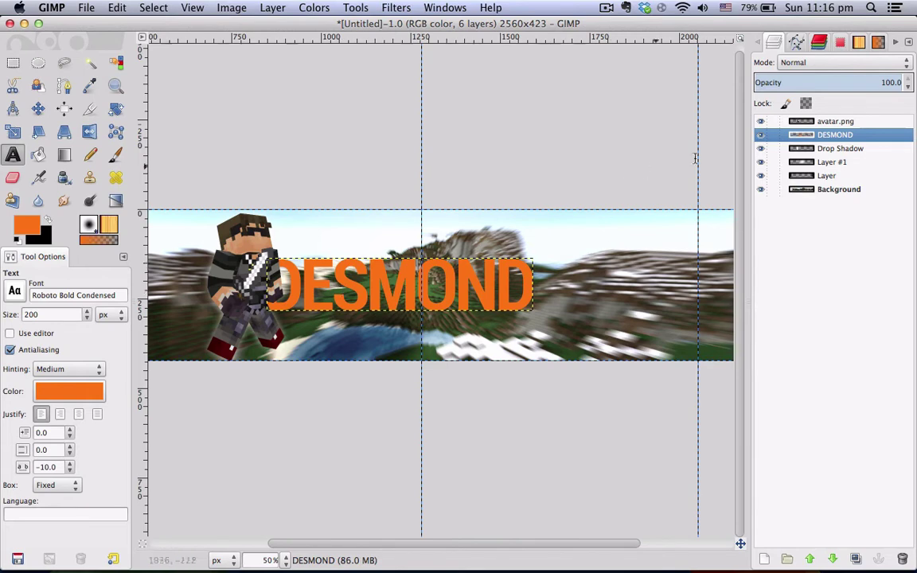
{"action": "left_click_drag", "start_coordinate": [828, 138], "coordinate": [827, 156]}
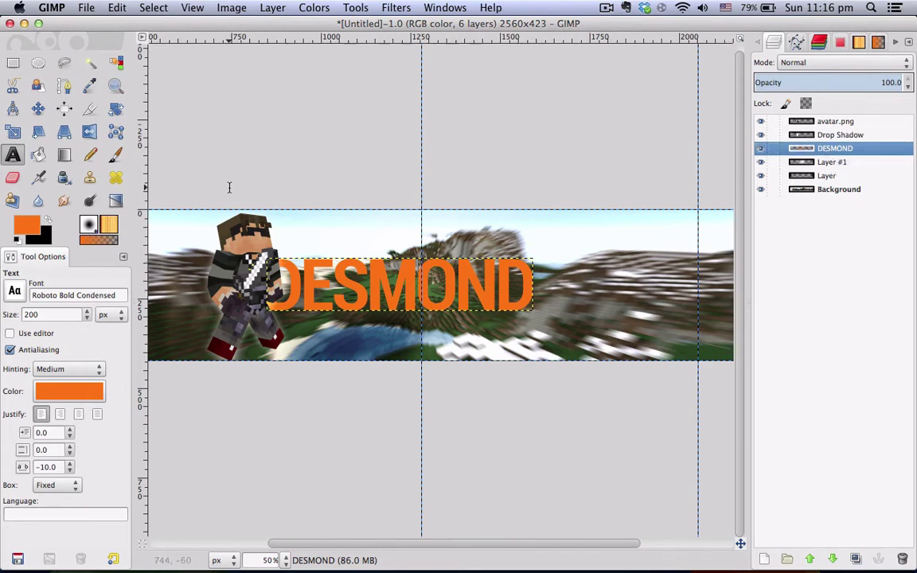
Move the DESMOND text slightly up and to the right, partly behind the avatar
{"action": "left_click", "coordinate": [38, 109]}
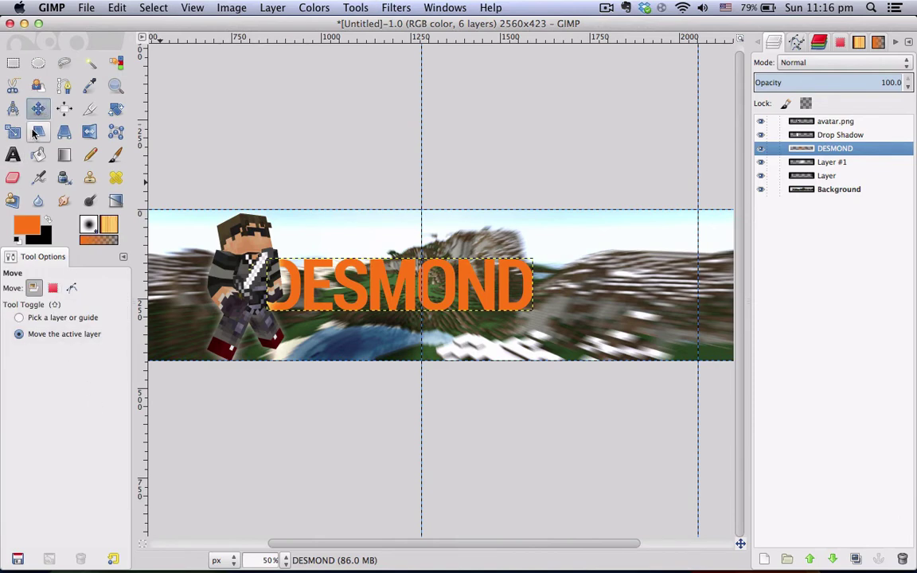
{"action": "mouse_move", "coordinate": [425, 367]}
{"action": "left_mouse_down"}
{"action": "mouse_move", "coordinate": [433, 359]}
{"action": "mouse_move", "coordinate": [413, 349]}
{"action": "mouse_move", "coordinate": [422, 352]}
{"action": "left_mouse_up"}
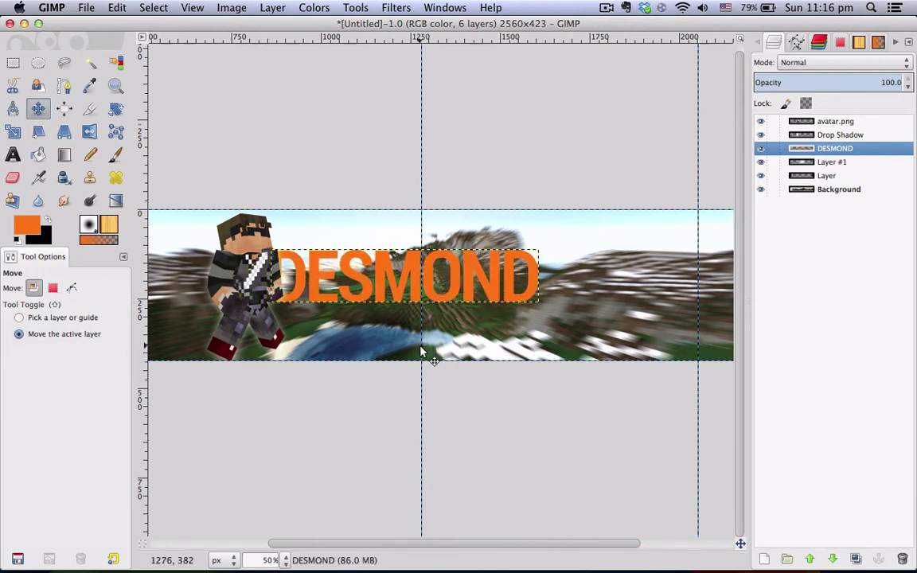
Set the Text tool's colour to grey acacac and its font to Roboto Condensed
{"action": "left_click", "coordinate": [24, 159]}
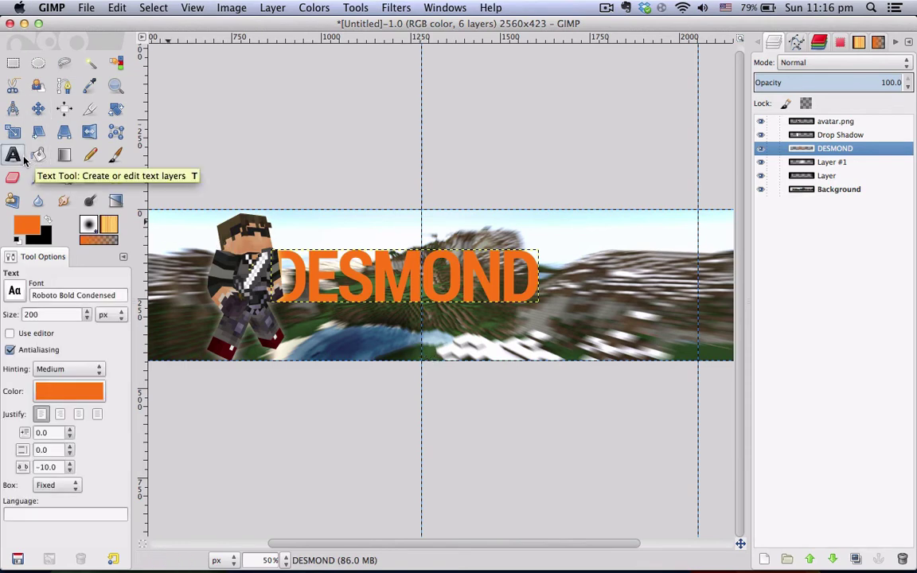
{"action": "left_click", "coordinate": [72, 395]}
{"action": "left_click", "coordinate": [194, 186]}
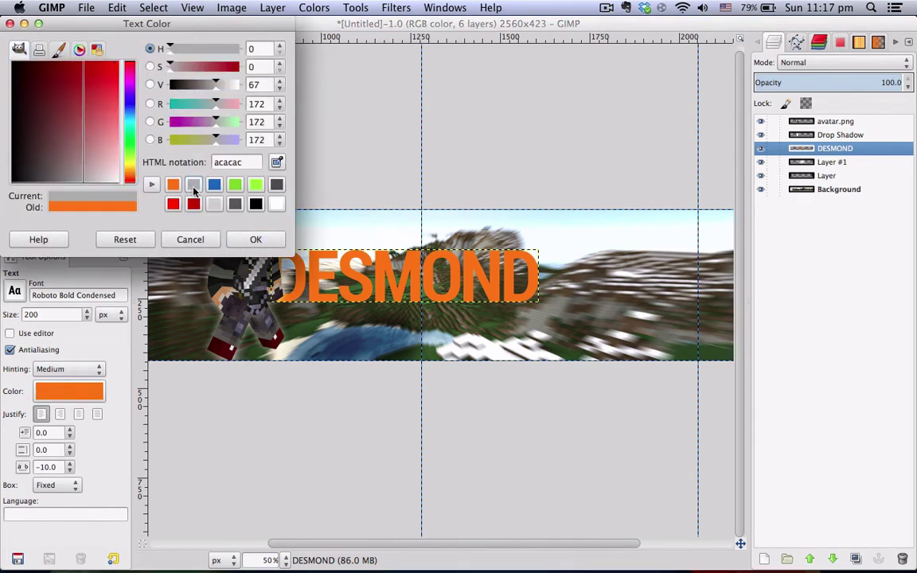
{"action": "left_click", "coordinate": [254, 240]}
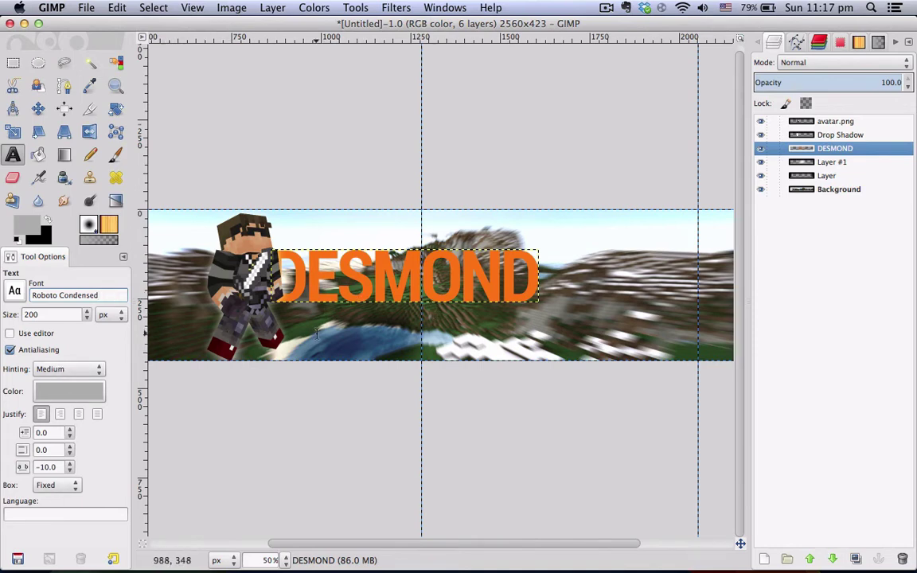
Add the text MCHD and extend its frame so the word sits directly beneath DESMOND
{"action": "left_click", "coordinate": [316, 334]}
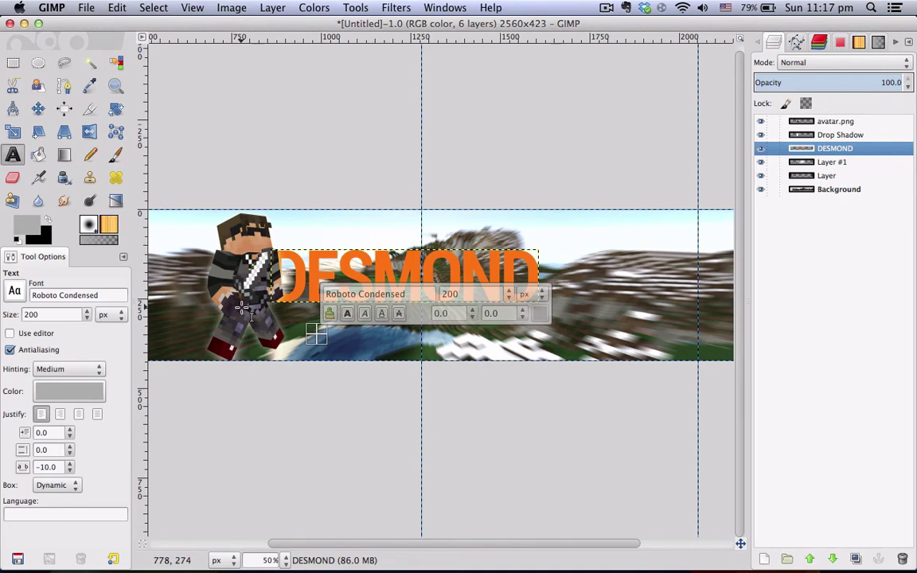
{"action": "type", "text": "MCHD"}
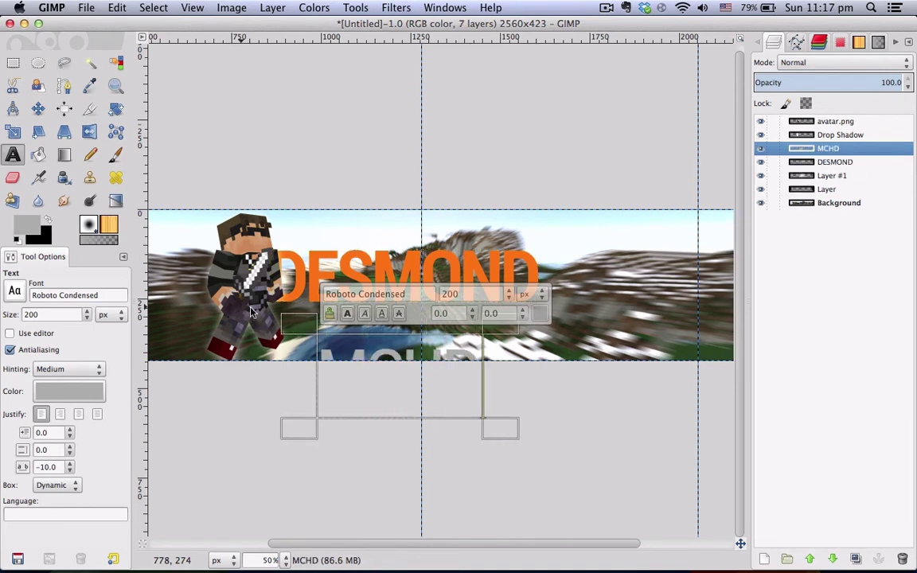
{"action": "left_click_drag", "start_coordinate": [281, 308], "coordinate": [271, 283]}
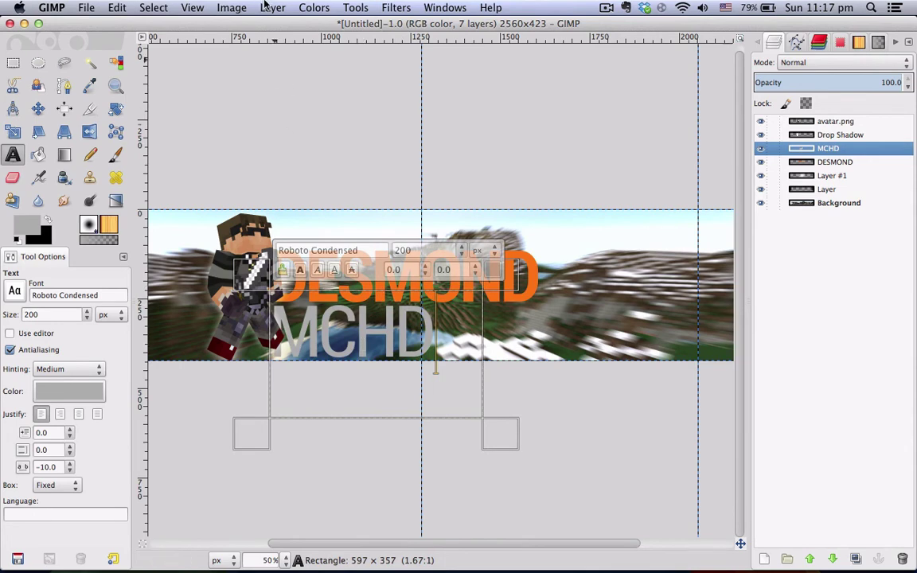
Autocrop the MCHD layer and move it immediately to the right of DESMOND, level with it
{"action": "left_click", "coordinate": [272, 7]}
{"action": "left_click", "coordinate": [305, 278]}
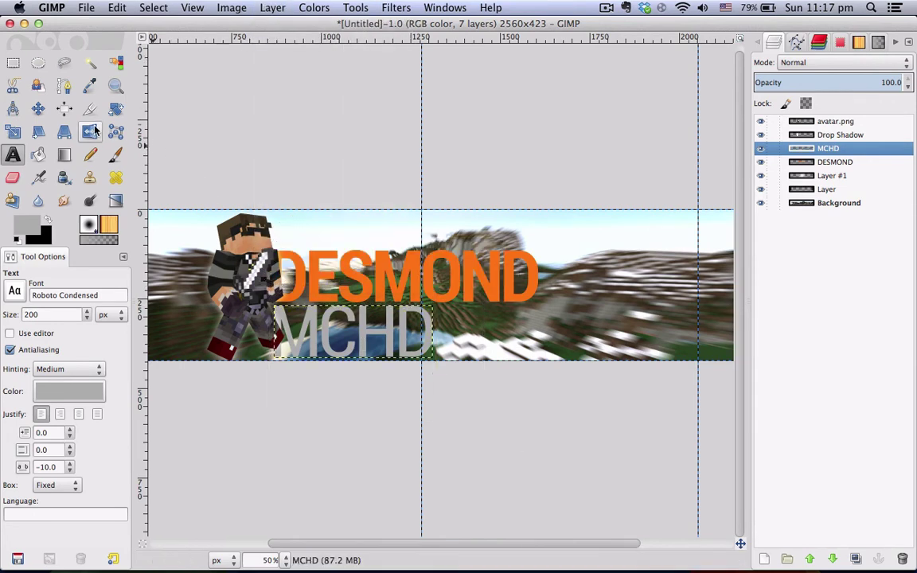
{"action": "left_click", "coordinate": [38, 109]}
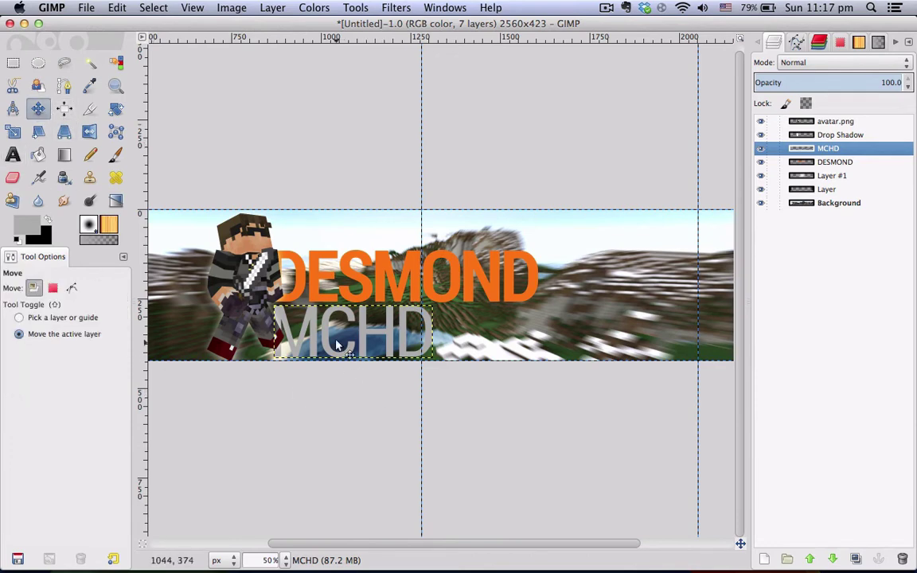
{"action": "left_click_drag", "start_coordinate": [334, 344], "coordinate": [606, 288]}
{"action": "key", "text": "1"}
{"action": "key", "text": "minus"}
{"action": "key", "text": "minus"}
{"action": "key", "text": "minus"}
{"action": "key", "text": "plus"}
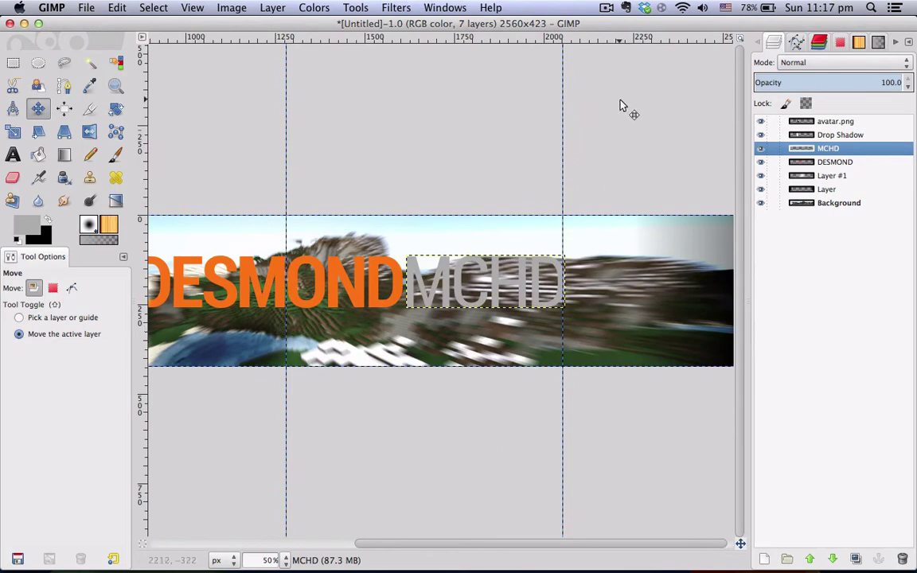
Merge the MCHD layer down into DESMOND and shift the combined title left, just inside the right safe-area guide
{"action": "right_click", "coordinate": [822, 152]}
{"action": "left_click", "coordinate": [738, 255]}
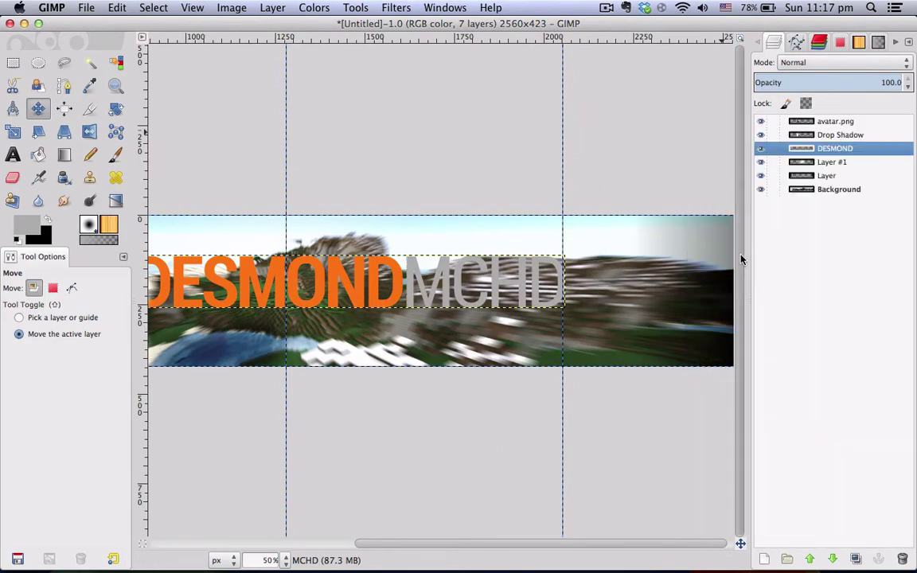
{"action": "scroll", "coordinate": [434, 294], "scroll_direction": "left", "scroll_amount": 5}
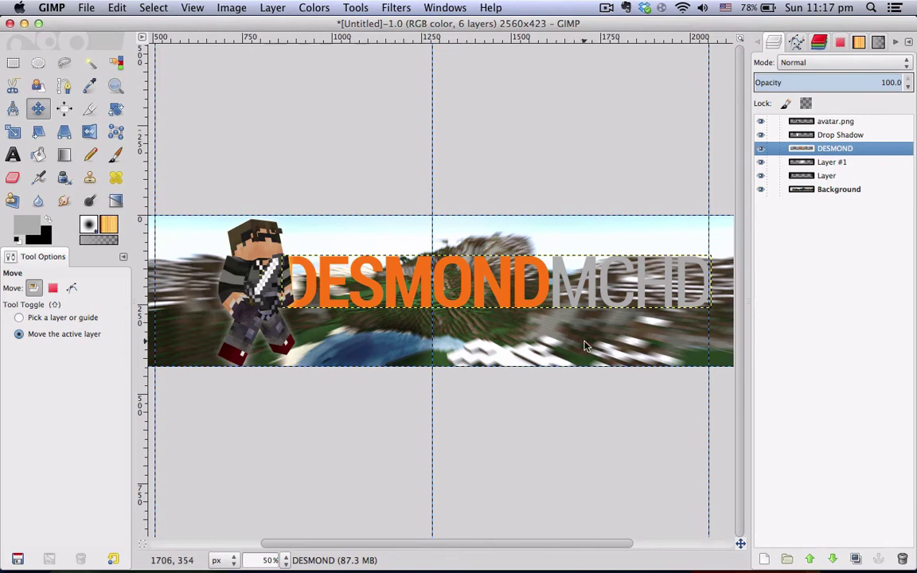
{"action": "key", "text": "plus"}
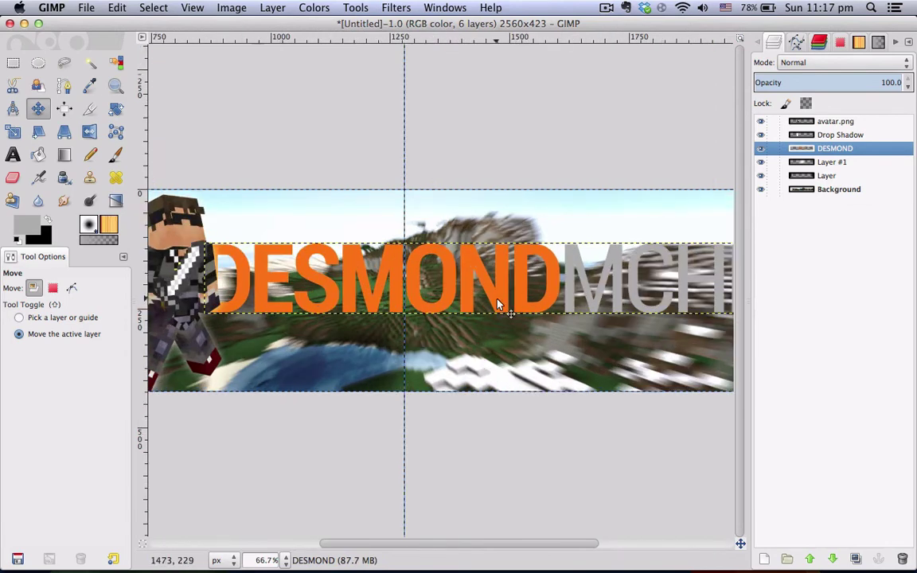
{"action": "scroll", "coordinate": [461, 307], "scroll_direction": "right", "scroll_amount": 4}
{"action": "left_click_drag", "start_coordinate": [461, 306], "coordinate": [405, 316]}
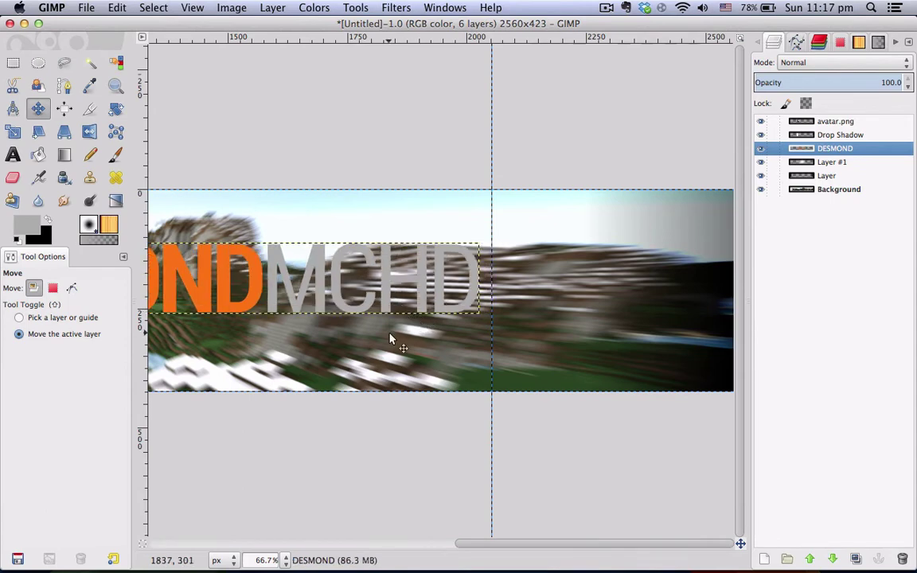
Move the avatar.png layer and its Drop Shadow left together so the figure clears the D of DESMOND
{"action": "scroll", "coordinate": [389, 339], "scroll_direction": "left", "scroll_amount": 2}
{"action": "scroll", "coordinate": [390, 340], "scroll_direction": "left", "scroll_amount": 3}
{"action": "key", "text": "minus"}
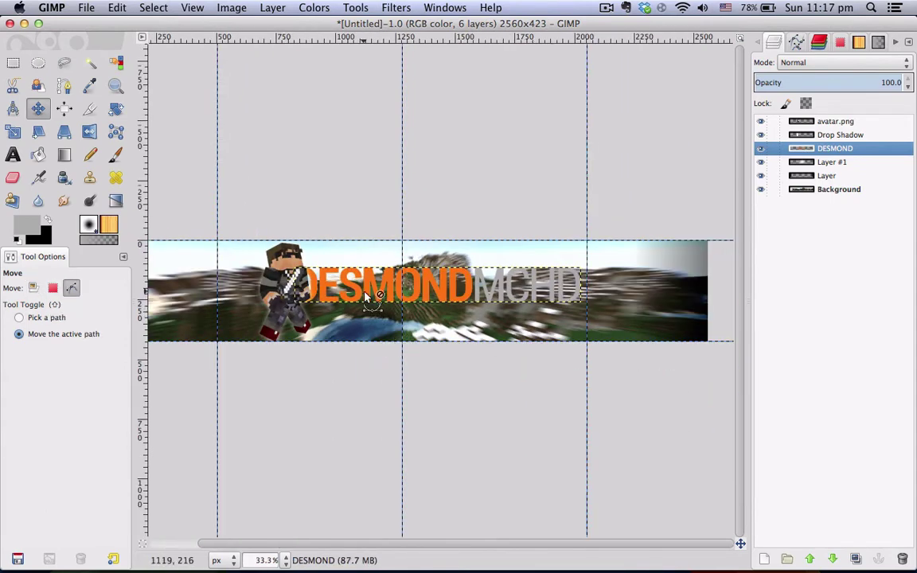
{"action": "key", "text": "plus"}
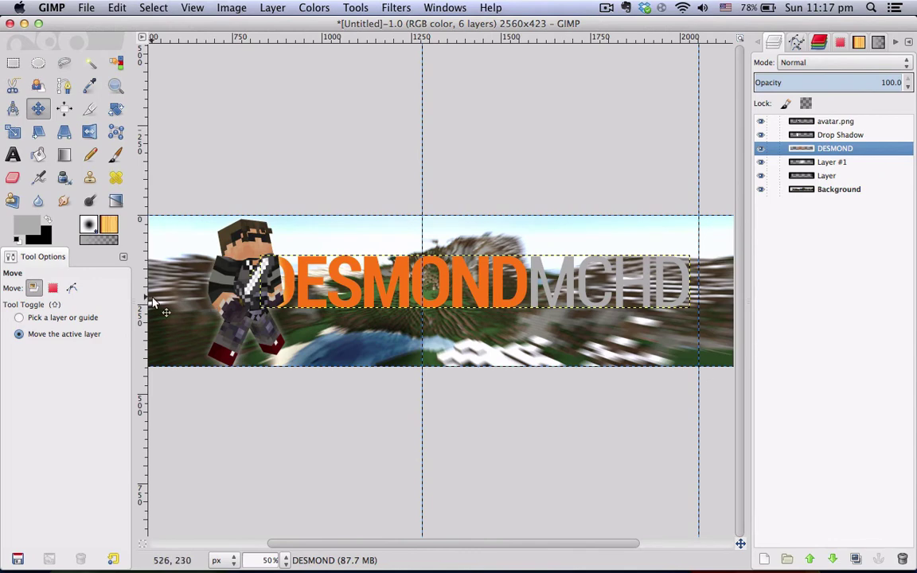
{"action": "key", "text": "plus"}
{"action": "scroll", "coordinate": [291, 313], "scroll_direction": "left", "scroll_amount": 5}
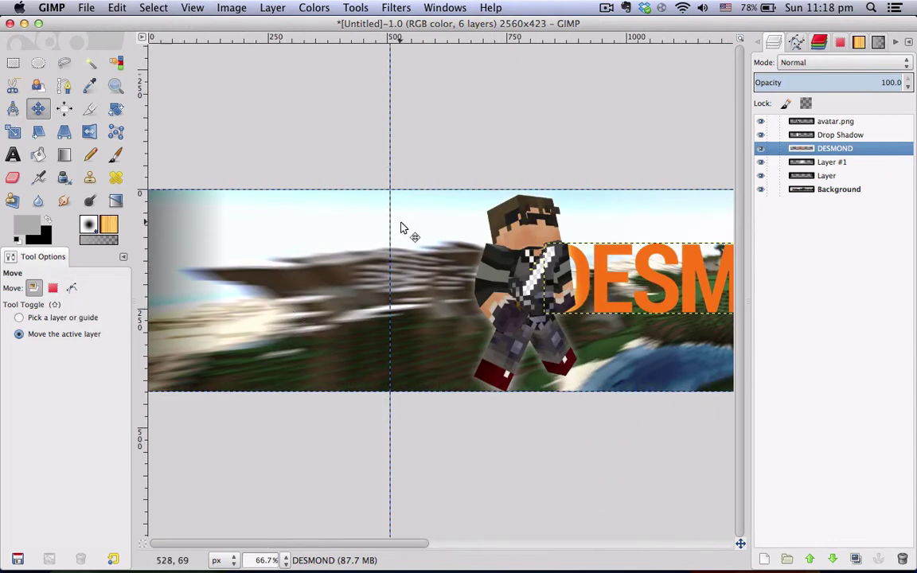
{"action": "scroll", "coordinate": [403, 231], "scroll_direction": "right", "scroll_amount": 5}
{"action": "left_click", "coordinate": [820, 121]}
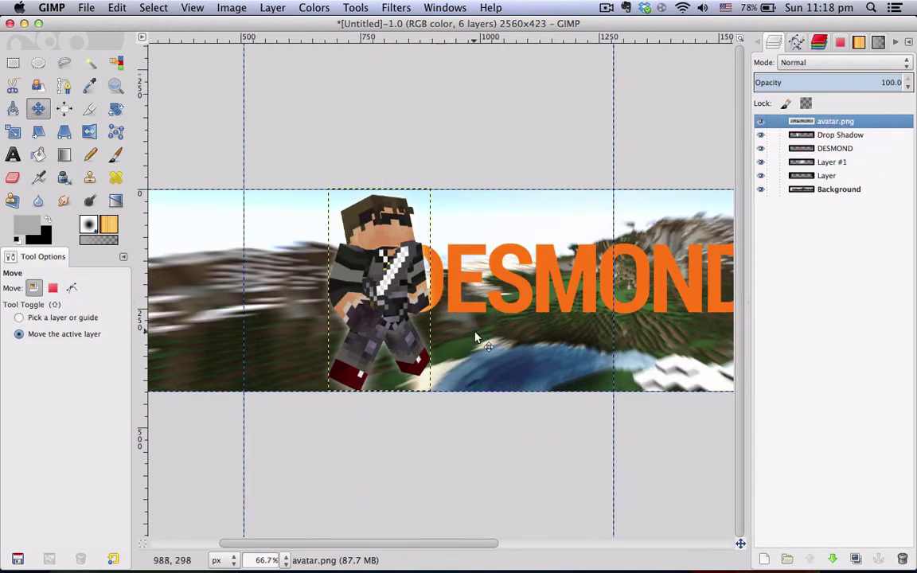
{"action": "left_click_drag", "start_coordinate": [451, 337], "coordinate": [408, 334]}
{"action": "left_click", "coordinate": [838, 134]}
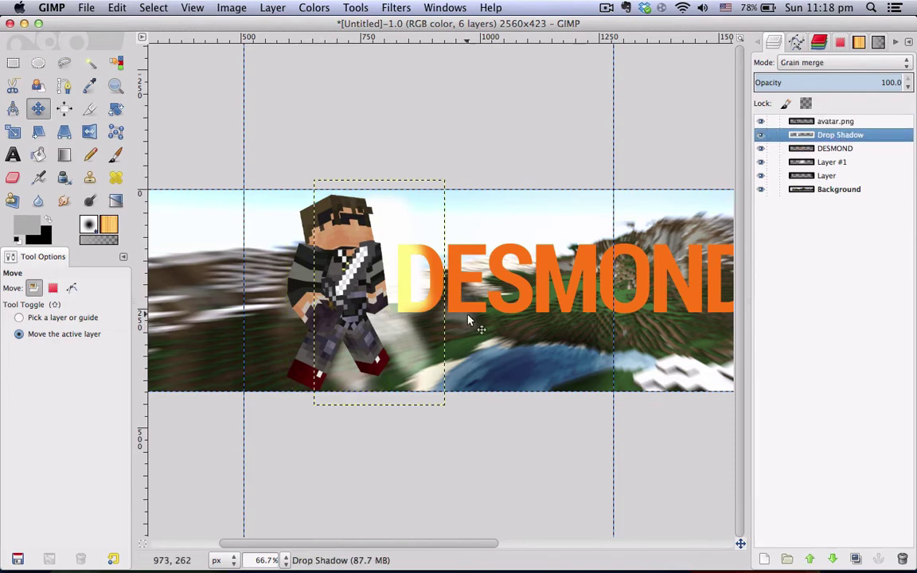
{"action": "left_click_drag", "start_coordinate": [471, 323], "coordinate": [392, 347]}
Move the DESMOND title layer left until it sits close beside the avatar, then nudge it slightly upward
{"action": "left_click", "coordinate": [795, 148]}
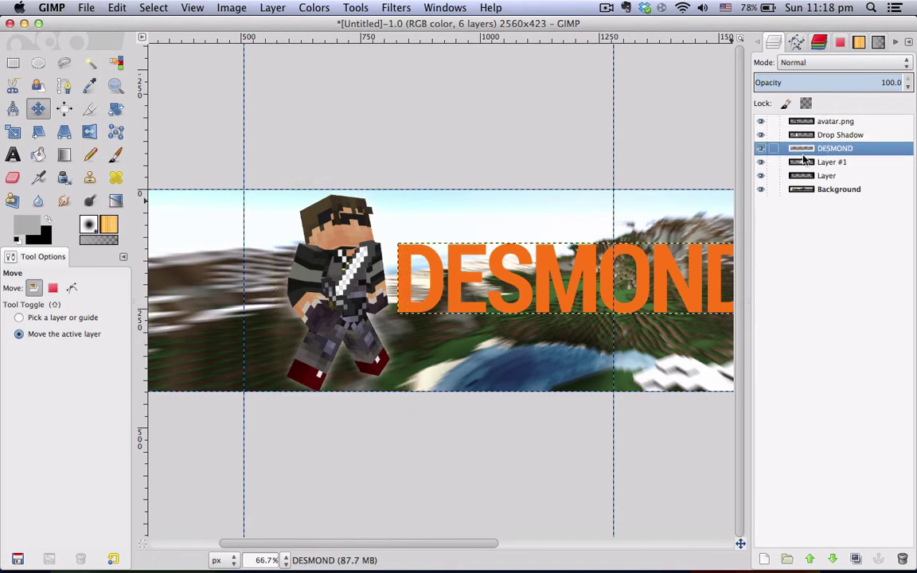
{"action": "scroll", "coordinate": [446, 290], "scroll_direction": "right", "scroll_amount": 5}
{"action": "scroll", "coordinate": [413, 290], "scroll_direction": "down", "scroll_amount": 2}
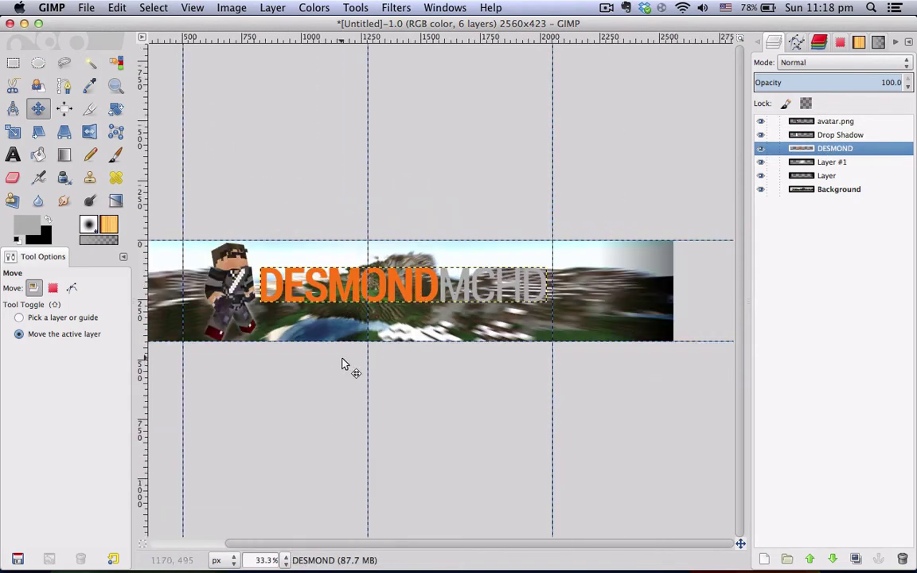
{"action": "left_click_drag", "start_coordinate": [342, 364], "coordinate": [333, 365]}
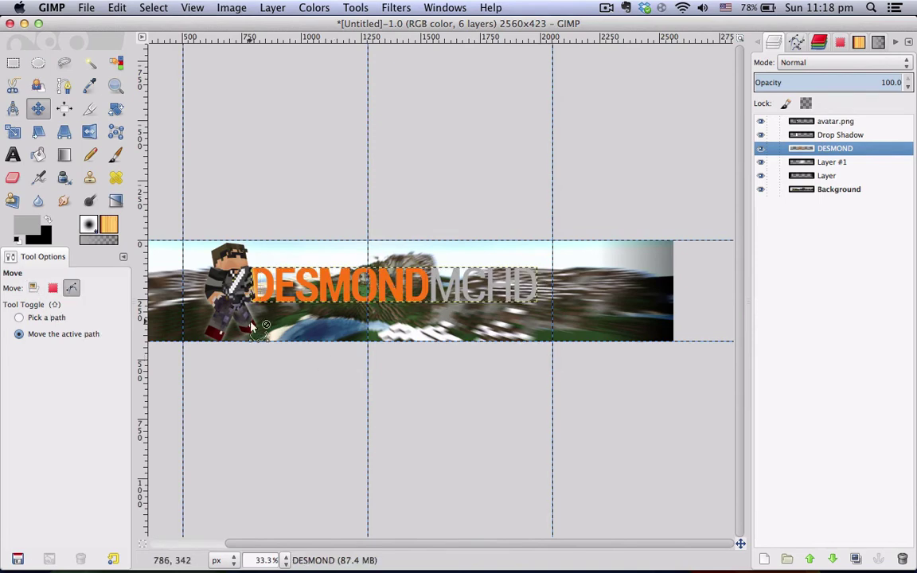
{"action": "scroll", "coordinate": [257, 325], "scroll_direction": "up", "scroll_amount": 1}
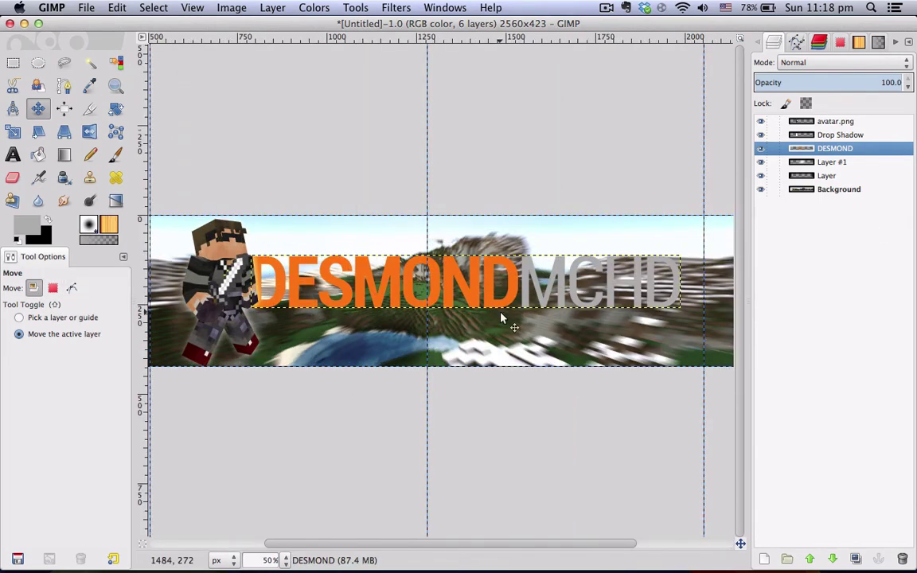
{"action": "left_click_drag", "start_coordinate": [493, 302], "coordinate": [489, 300]}
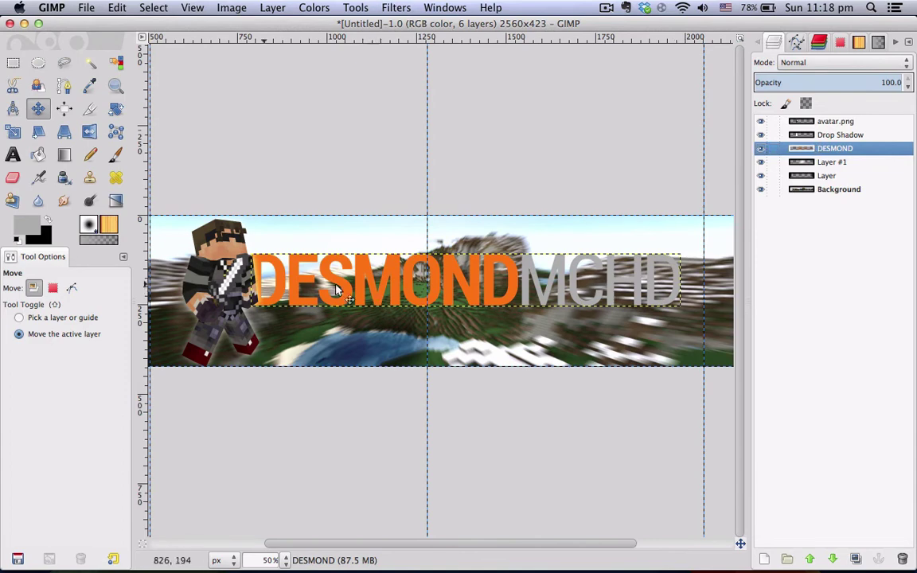
Select the DESMOND layer's lettering from its alpha and add a transparent 2560 × 423 px layer named text gloss
{"action": "right_click", "coordinate": [816, 150]}
{"action": "left_click", "coordinate": [757, 479]}
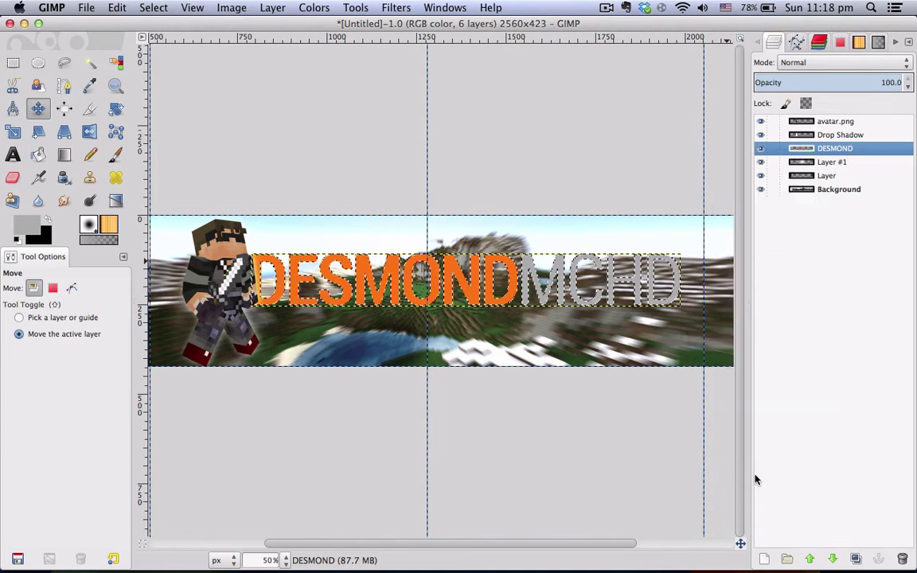
{"action": "left_click", "coordinate": [761, 560]}
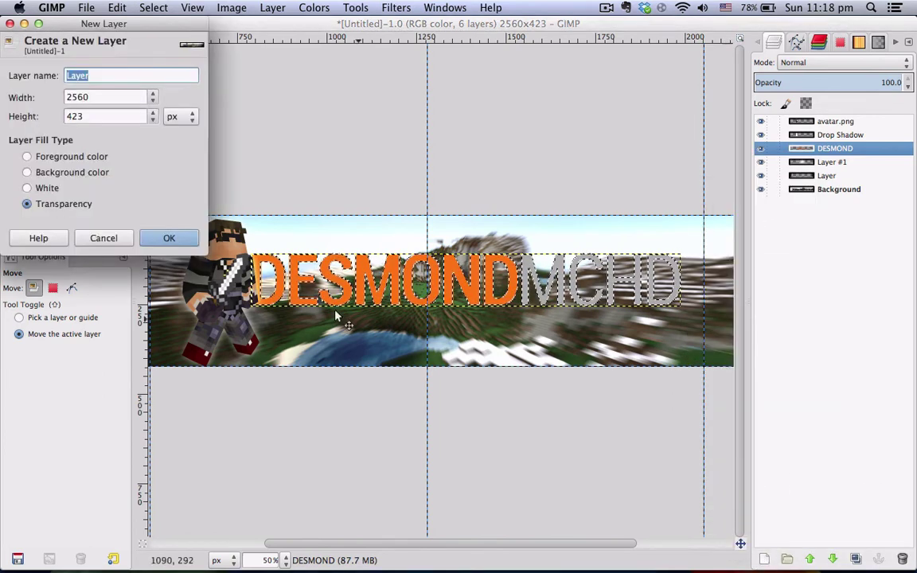
{"action": "type", "text": "text gloss"}
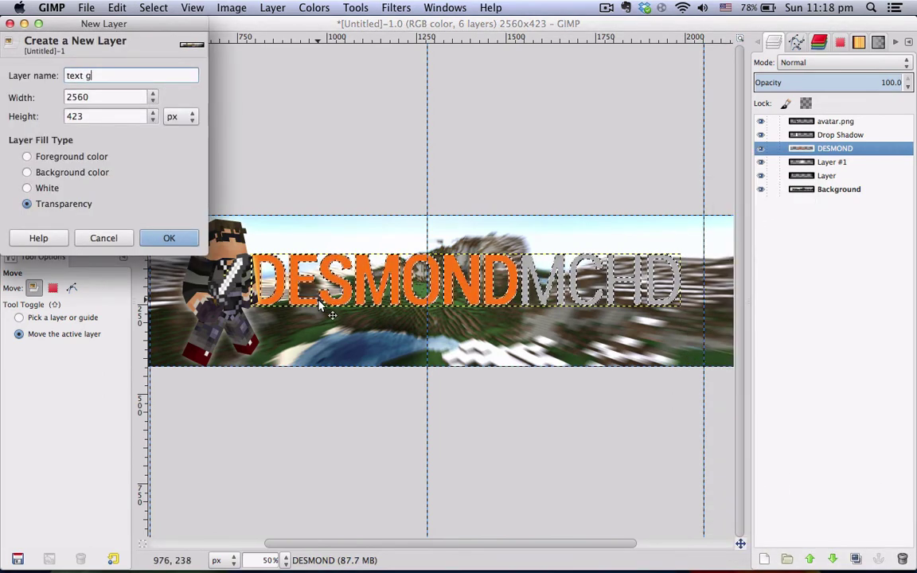
{"action": "key", "text": "Return"}
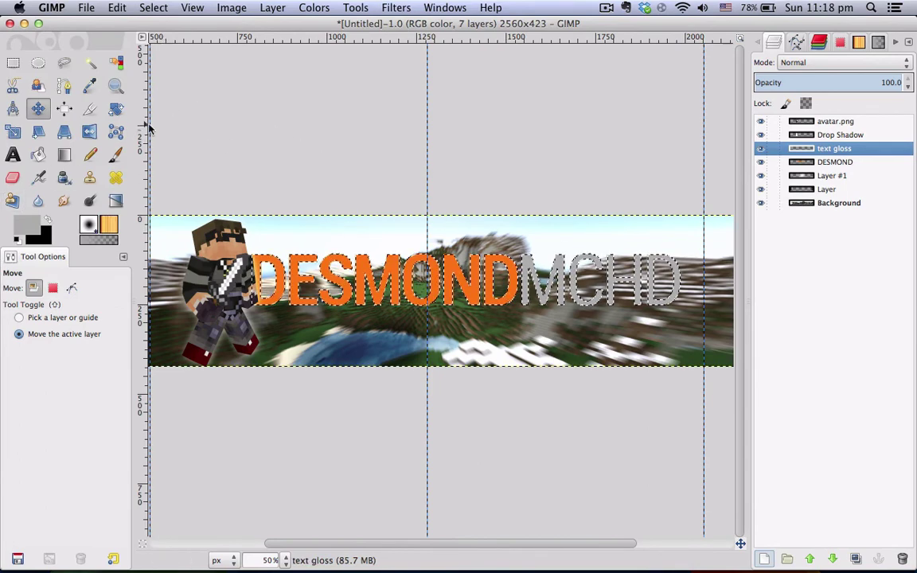
Configure Rectangle Select to intersect with the current selection, with edges feathered at radius 15 and expanding from center disabled
{"action": "left_click", "coordinate": [14, 67]}
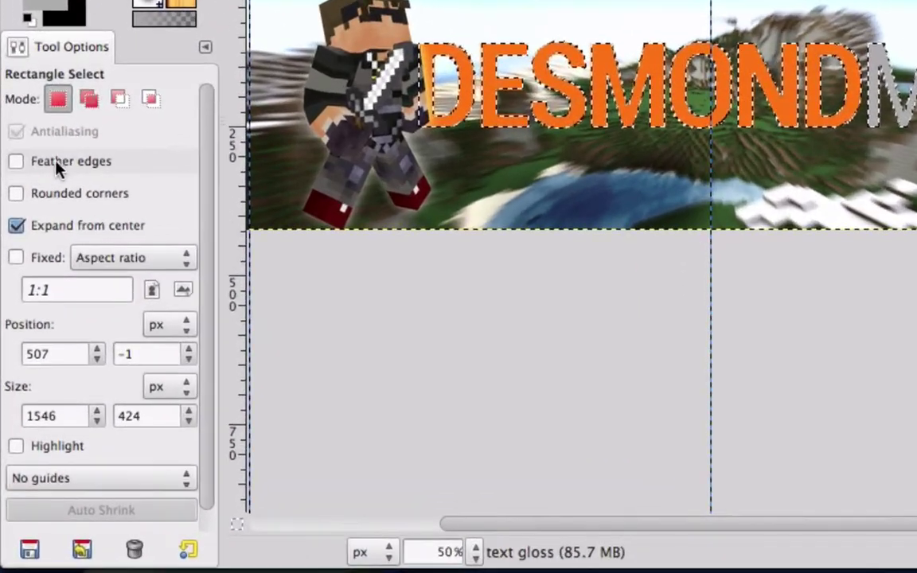
{"action": "left_click", "coordinate": [32, 324]}
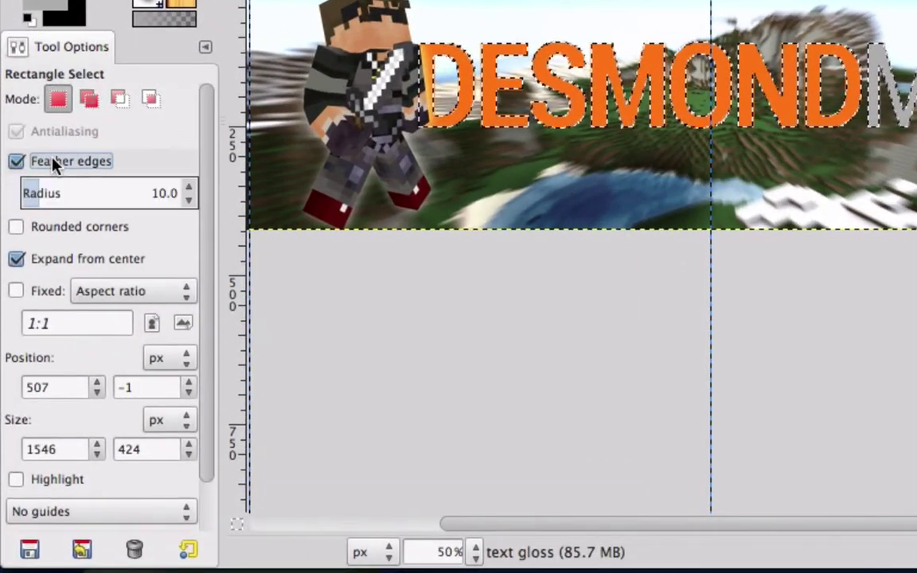
{"action": "double_click", "coordinate": [164, 193]}
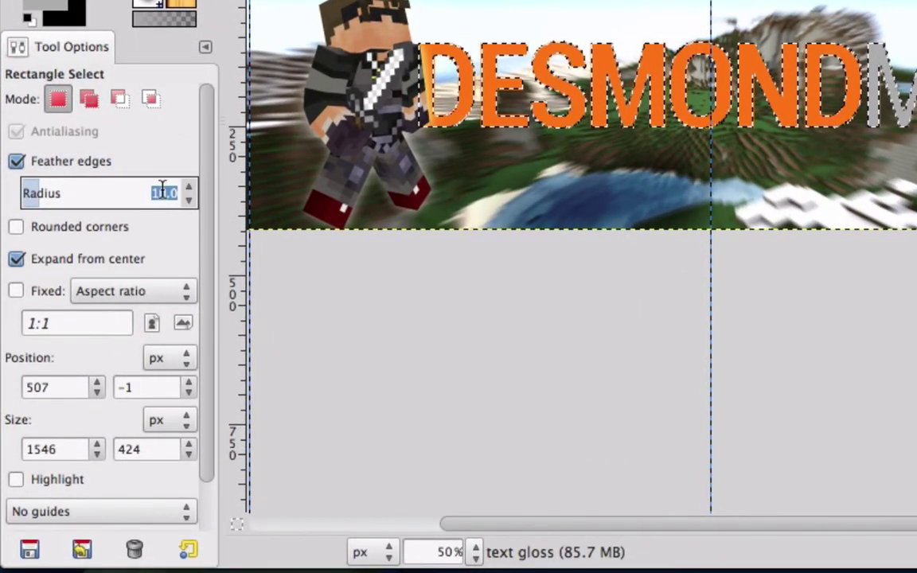
{"action": "type", "text": "15"}
{"action": "key", "text": "Return"}
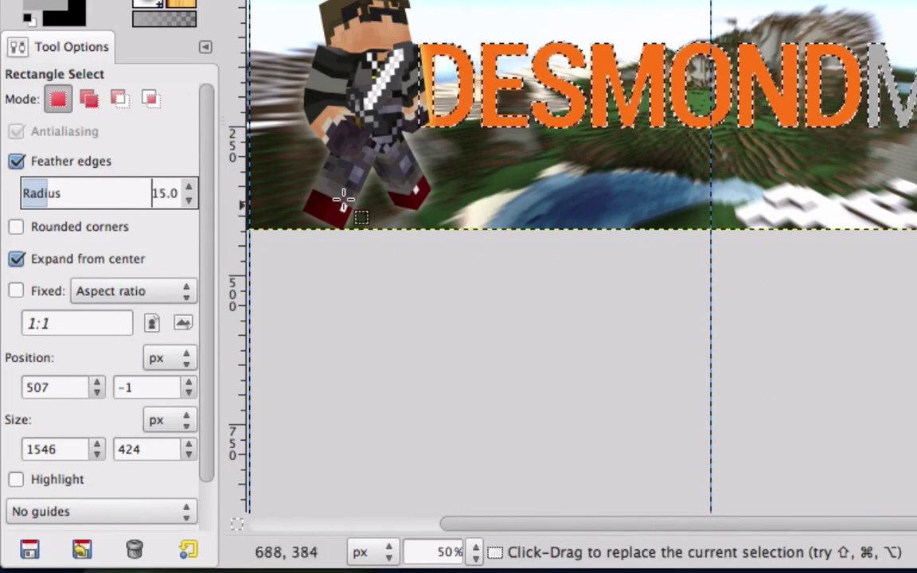
{"action": "left_click", "coordinate": [153, 102]}
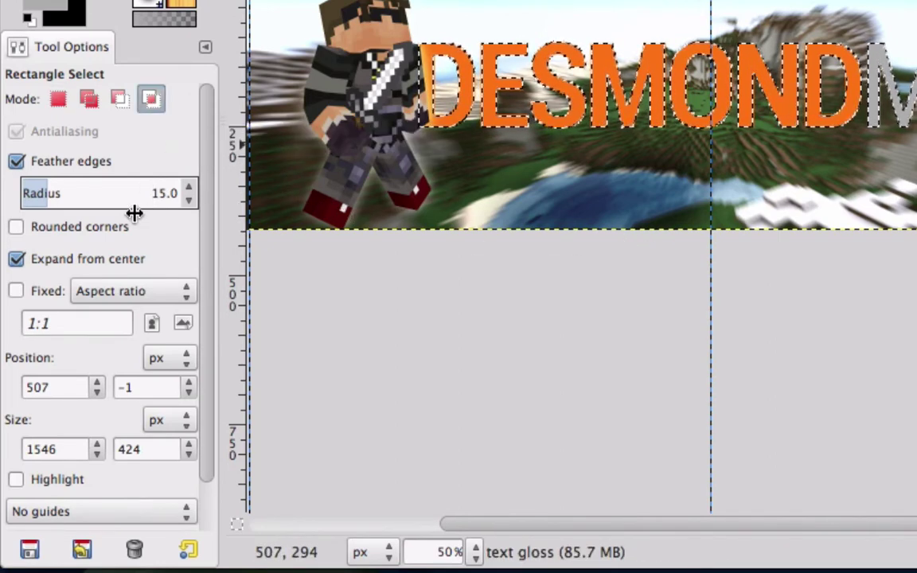
{"action": "left_click", "coordinate": [55, 260]}
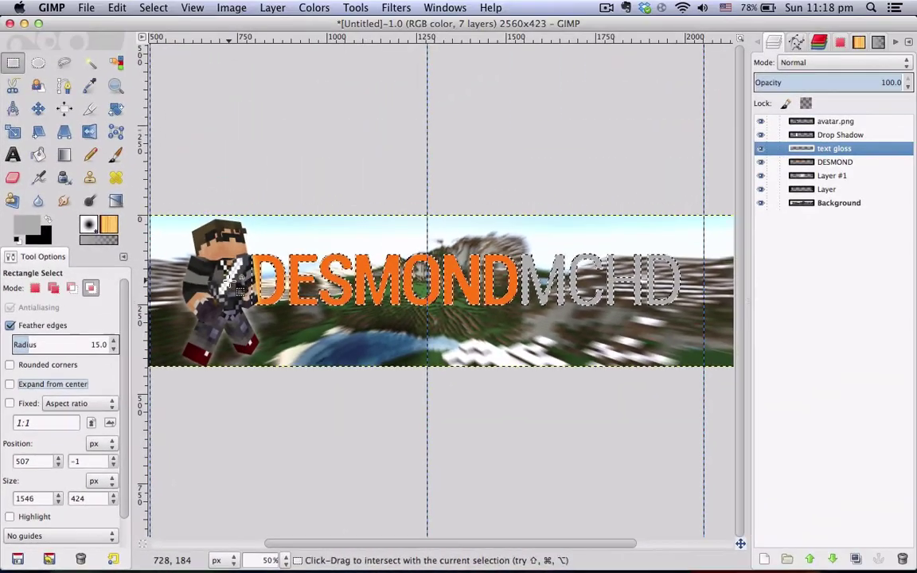
Limit the lettering selection to its lower half with an intersecting rectangle of about 1362 × 194 px at 728, 180
{"action": "left_click_drag", "start_coordinate": [393, 91], "coordinate": [916, 202]}
{"action": "left_click_drag", "start_coordinate": [705, 350], "coordinate": [726, 351]}
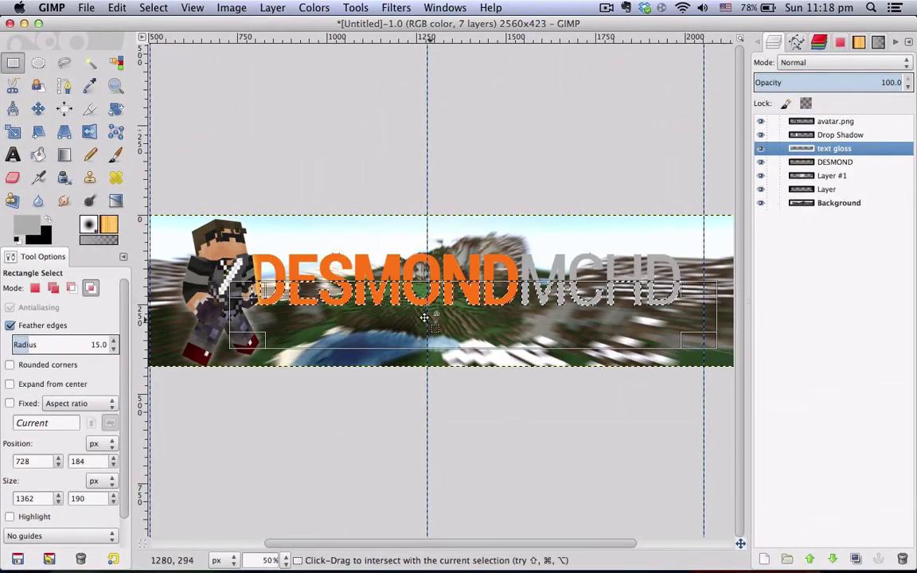
{"action": "key", "text": "1"}
{"action": "left_click", "coordinate": [362, 287]}
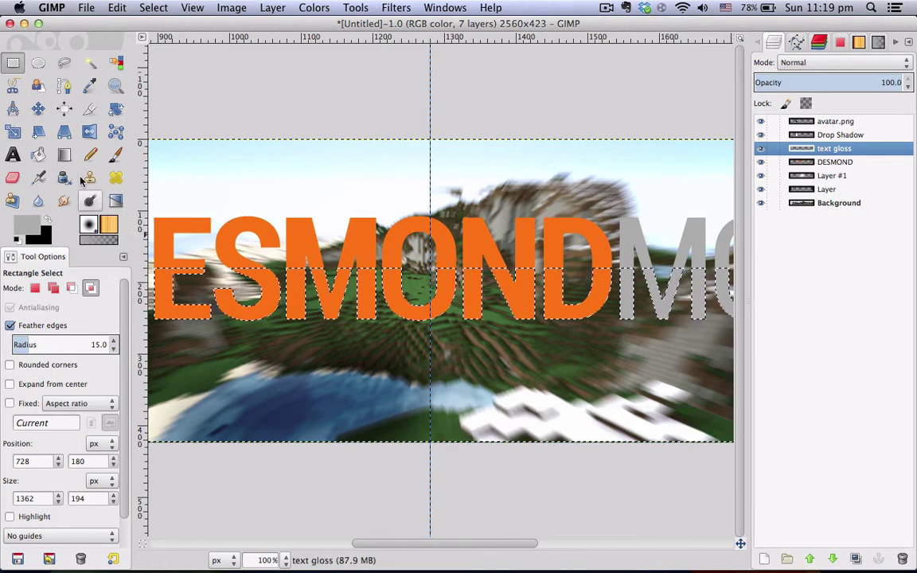
Fill the selected lower half of the letters with a linear black-to-transparent gradient from their middle down to their base
{"action": "left_click", "coordinate": [64, 155]}
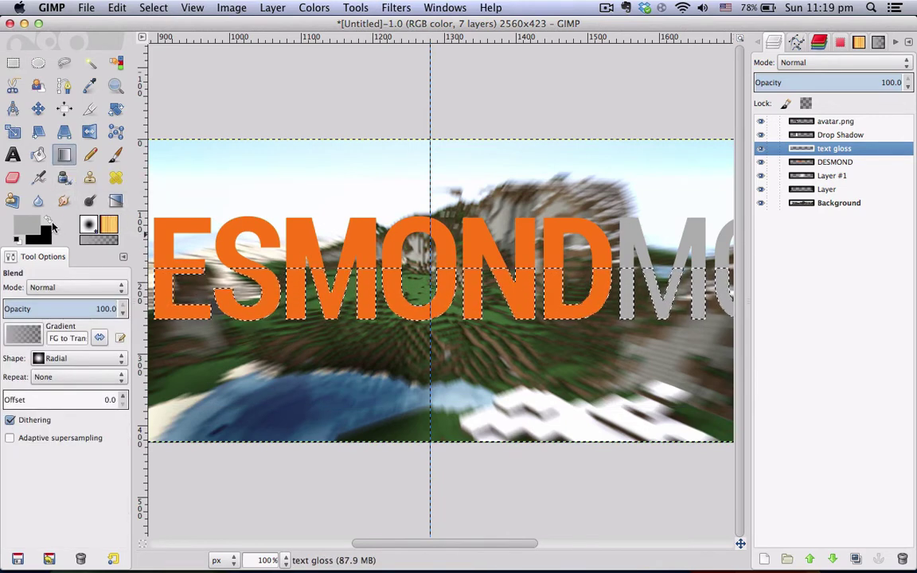
{"action": "left_click", "coordinate": [47, 223]}
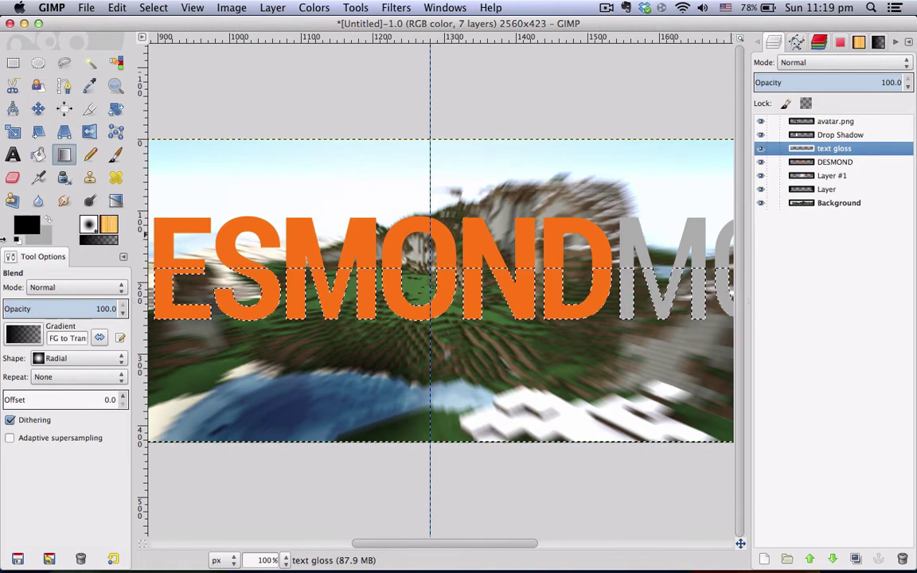
{"action": "left_click", "coordinate": [60, 358]}
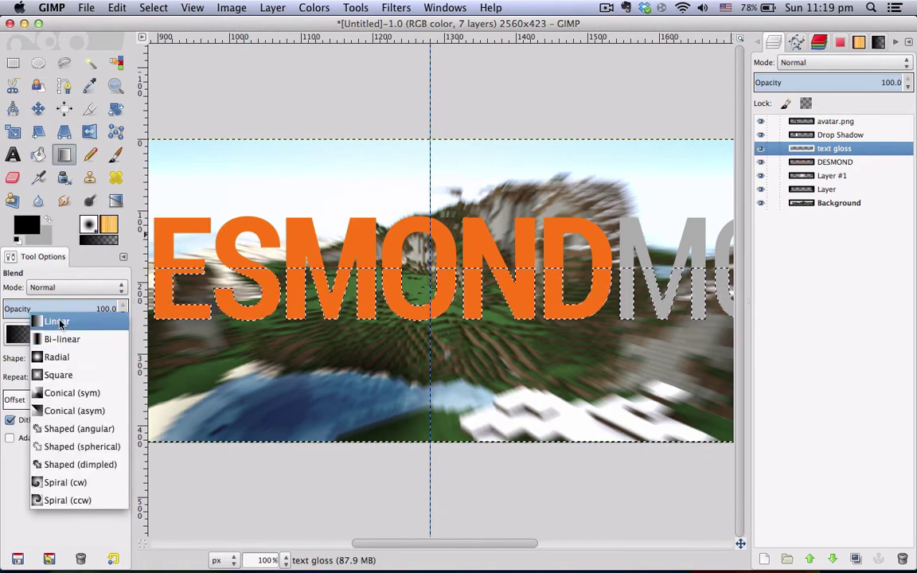
{"action": "left_click", "coordinate": [56, 323]}
{"action": "left_click_drag", "start_coordinate": [405, 268], "coordinate": [404, 321]}
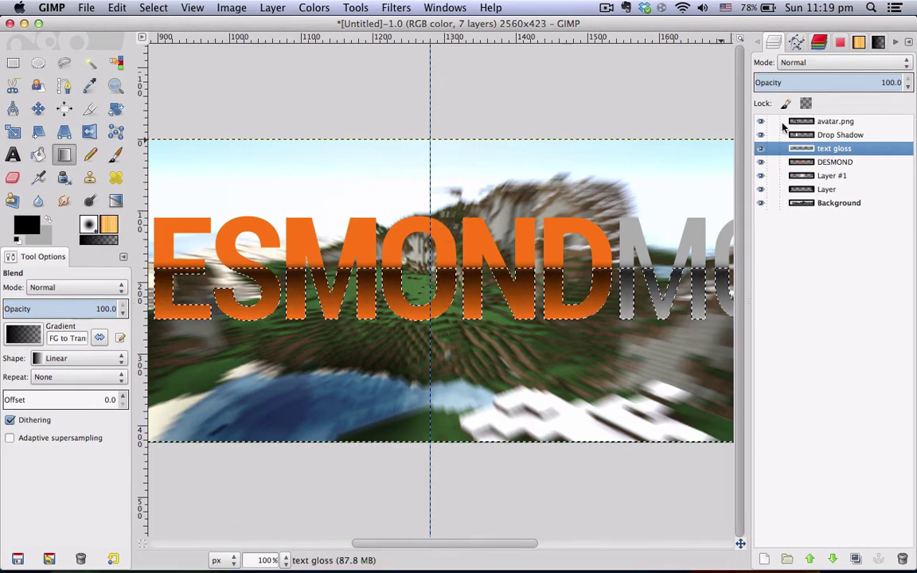
Set the text gloss layer to Grain merge at 65.4 opacity and clear the selection
{"action": "left_click", "coordinate": [807, 67]}
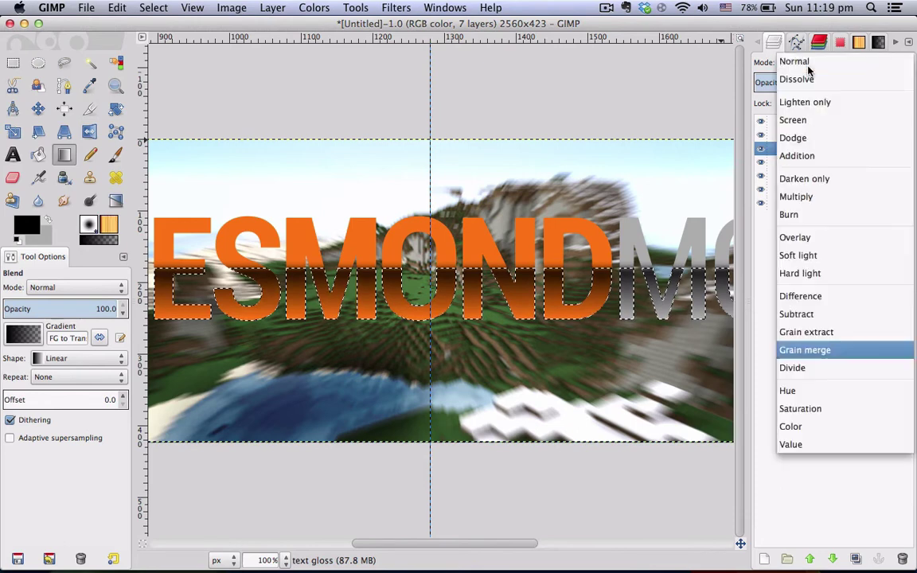
{"action": "left_click", "coordinate": [812, 357]}
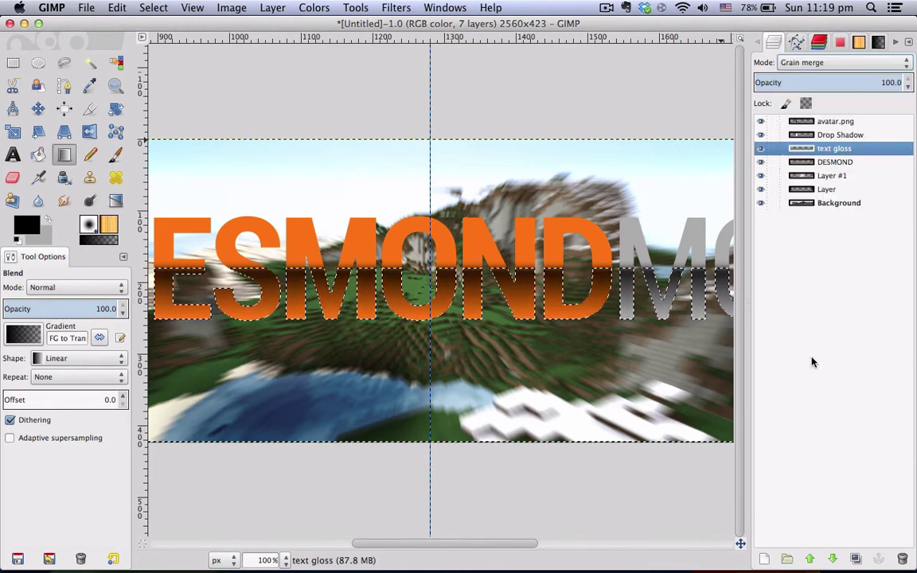
{"action": "left_click", "coordinate": [854, 73]}
{"action": "left_click_drag", "start_coordinate": [854, 73], "coordinate": [850, 73]}
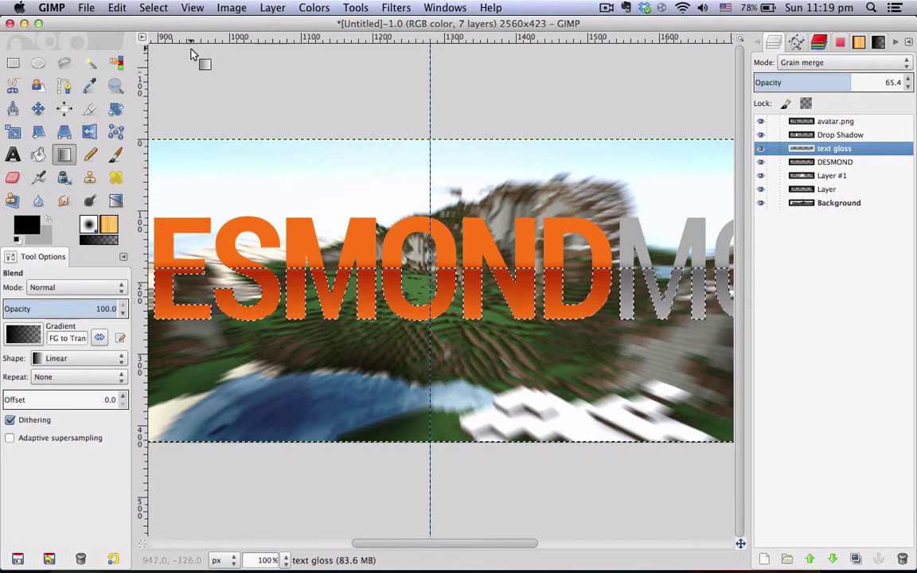
{"action": "left_click", "coordinate": [153, 7]}
{"action": "left_click", "coordinate": [159, 38]}
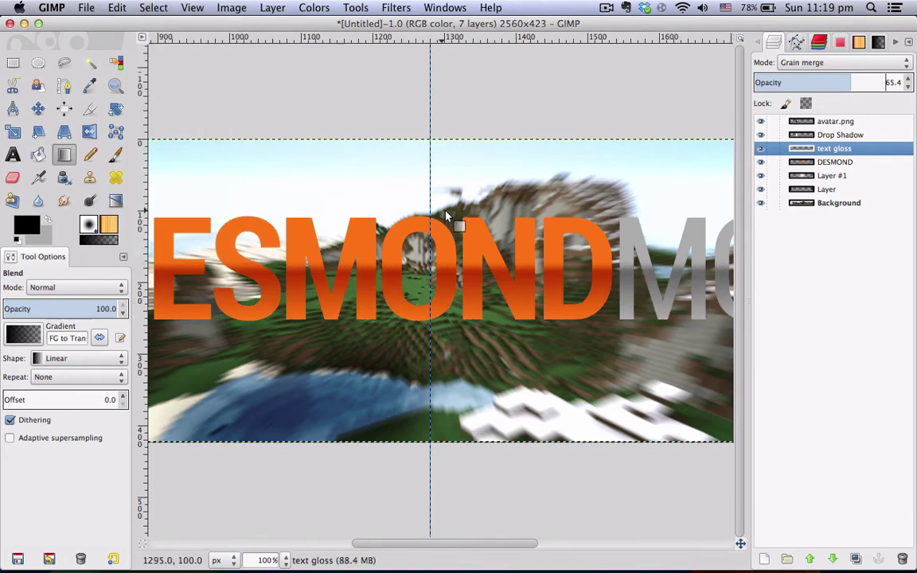
Load the DESMOND layer's alpha as a selection around all the letters
{"action": "left_click", "coordinate": [822, 161]}
{"action": "right_click", "coordinate": [828, 163]}
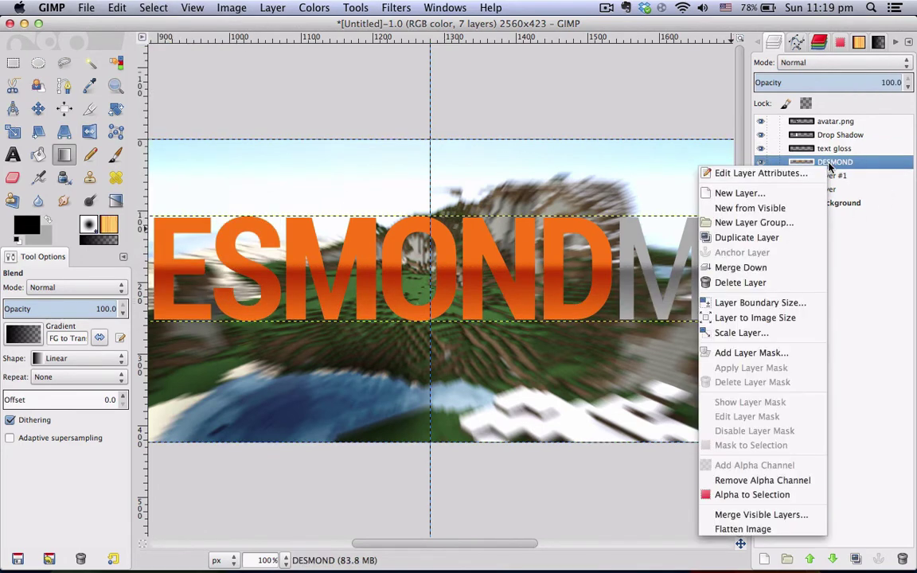
{"action": "left_click", "coordinate": [768, 494]}
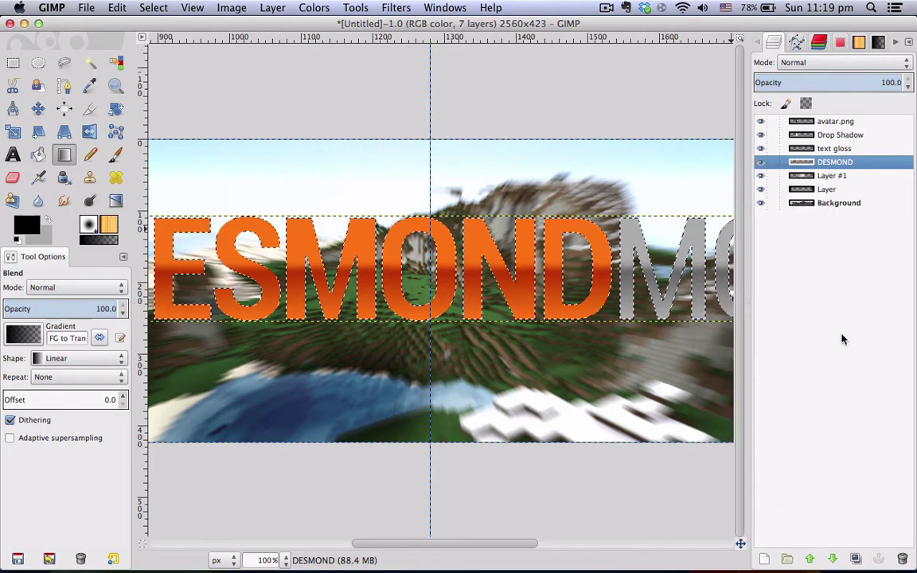
Add another transparent text gloss layer directly above DESMOND and make white the foreground colour for the Blend tool
{"action": "key", "text": "super+shift+n"}
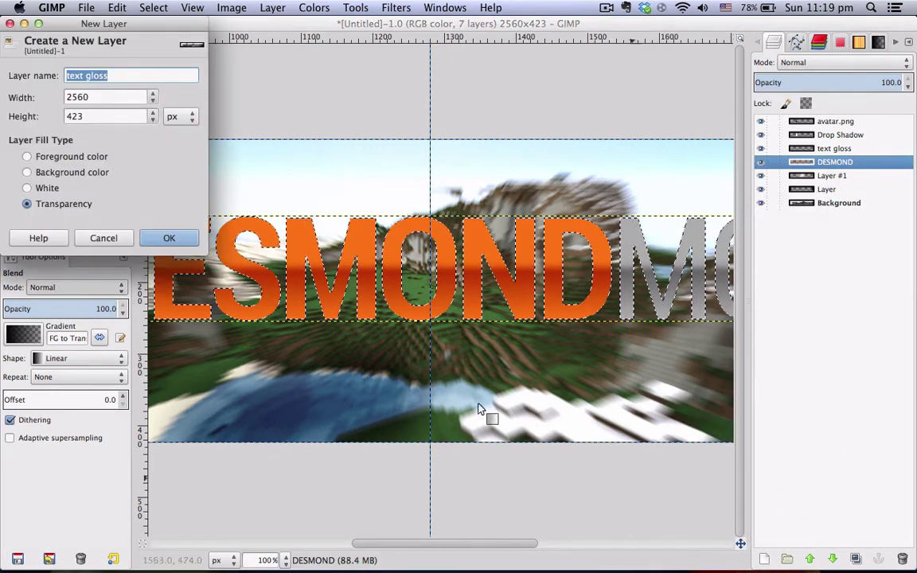
{"action": "left_click", "coordinate": [167, 237]}
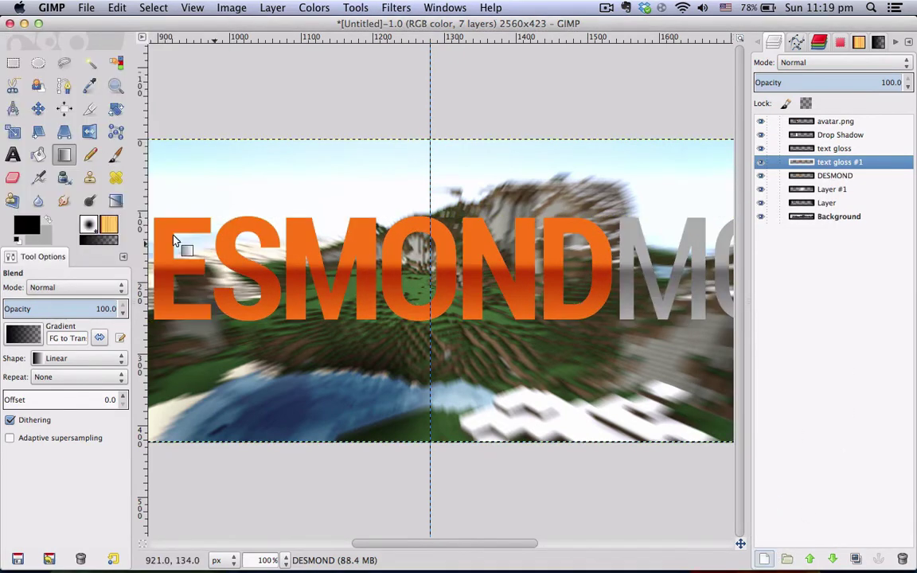
{"action": "left_click", "coordinate": [48, 222]}
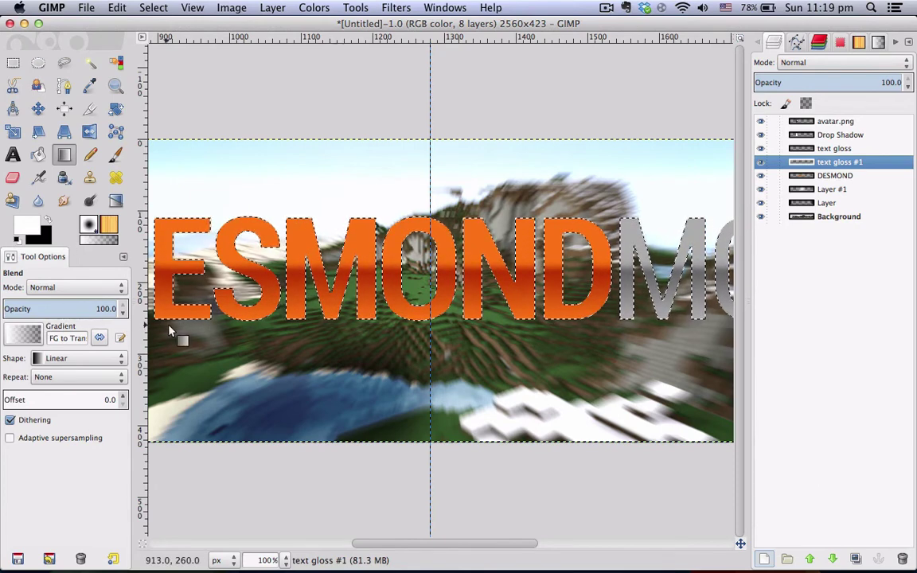
Fill the selected letters with a white-to-transparent linear gradient from top to near their base and set text gloss #1 to Grain merge at 74.0 opacity
{"action": "left_click_drag", "start_coordinate": [401, 217], "coordinate": [400, 305]}
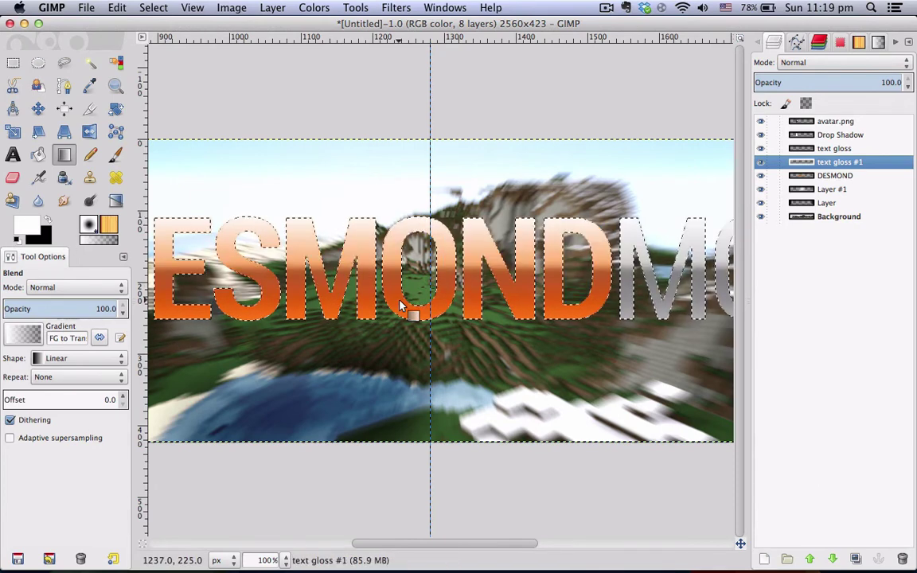
{"action": "left_click", "coordinate": [806, 66]}
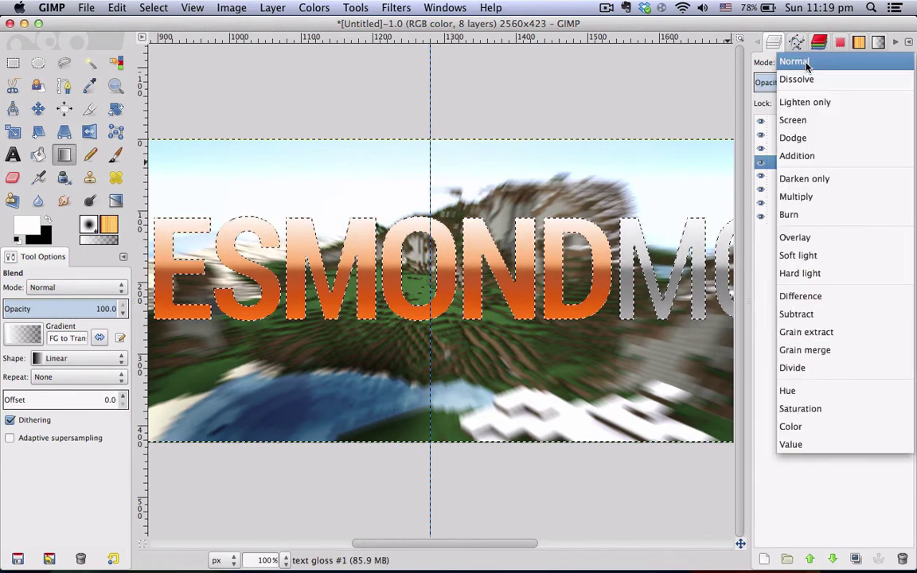
{"action": "left_click", "coordinate": [802, 236]}
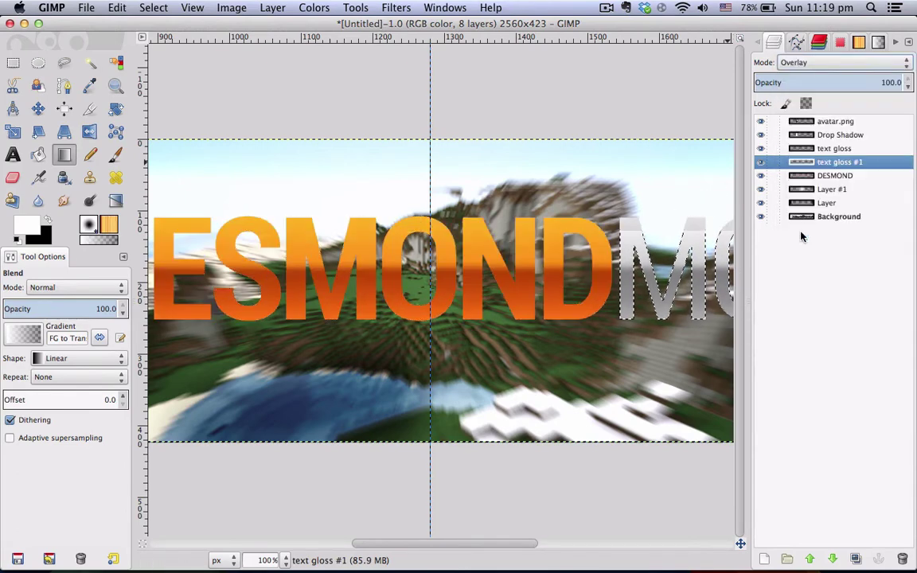
{"action": "left_click", "coordinate": [811, 63]}
{"action": "left_click", "coordinate": [814, 176]}
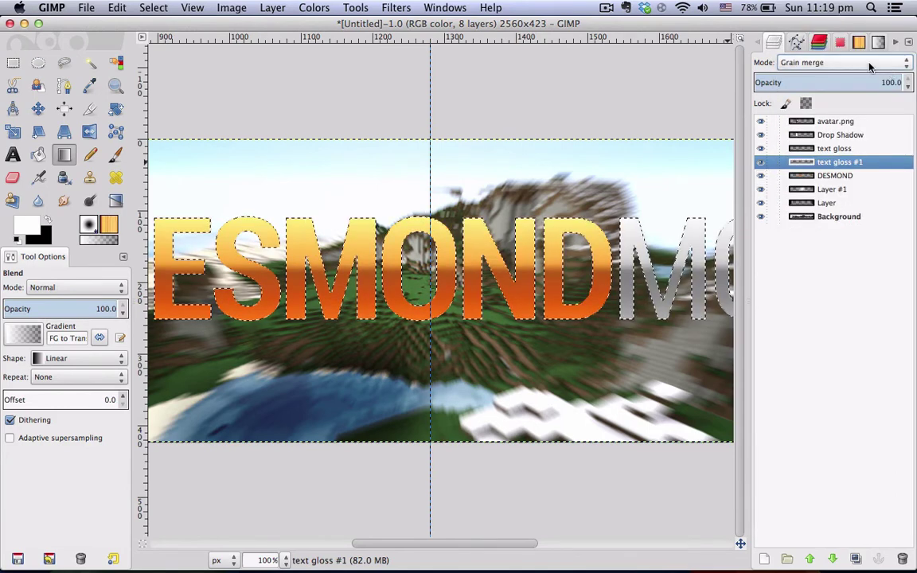
{"action": "left_click", "coordinate": [864, 80]}
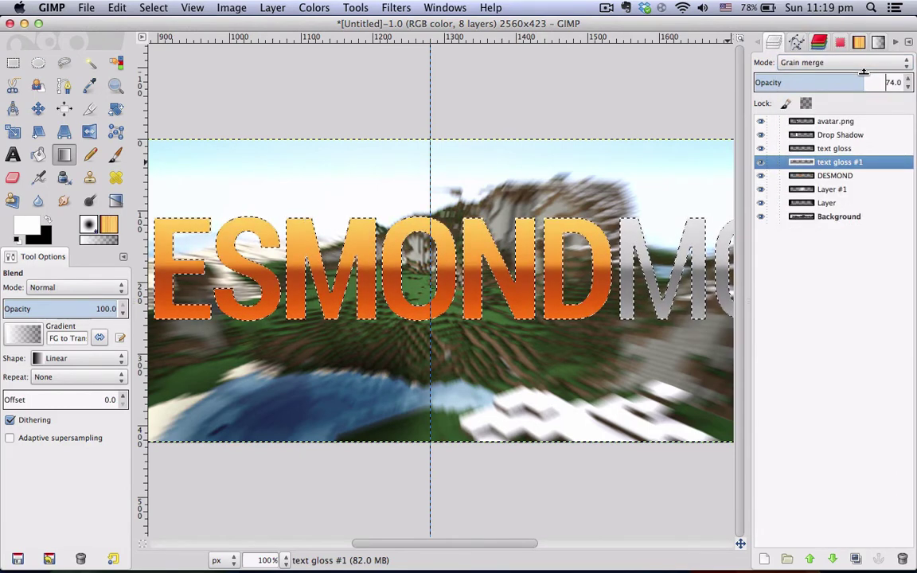
Clear the selection and give the DESMOND layer a black drop shadow with zero offsets, blur radius 30 and opacity 100
{"action": "left_click", "coordinate": [154, 7]}
{"action": "left_click", "coordinate": [158, 36]}
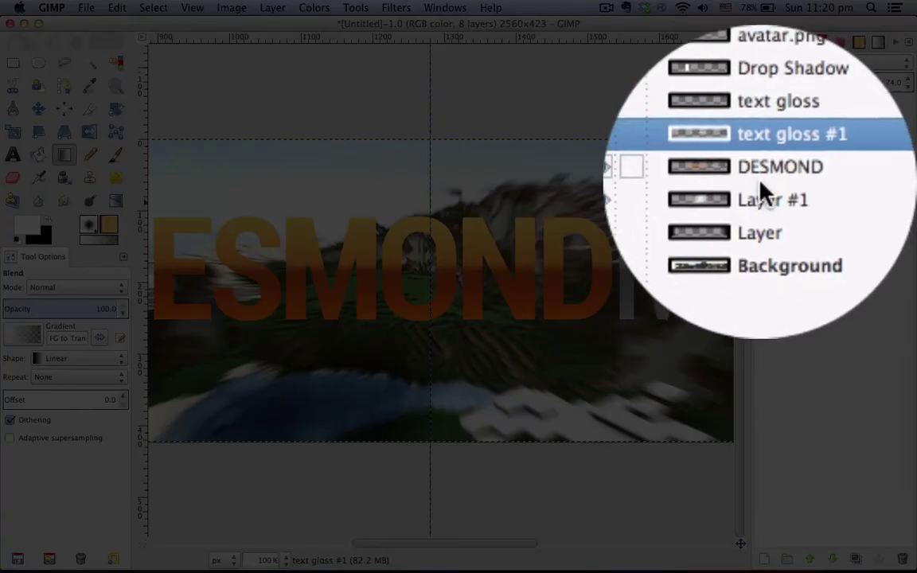
{"action": "left_click", "coordinate": [825, 178]}
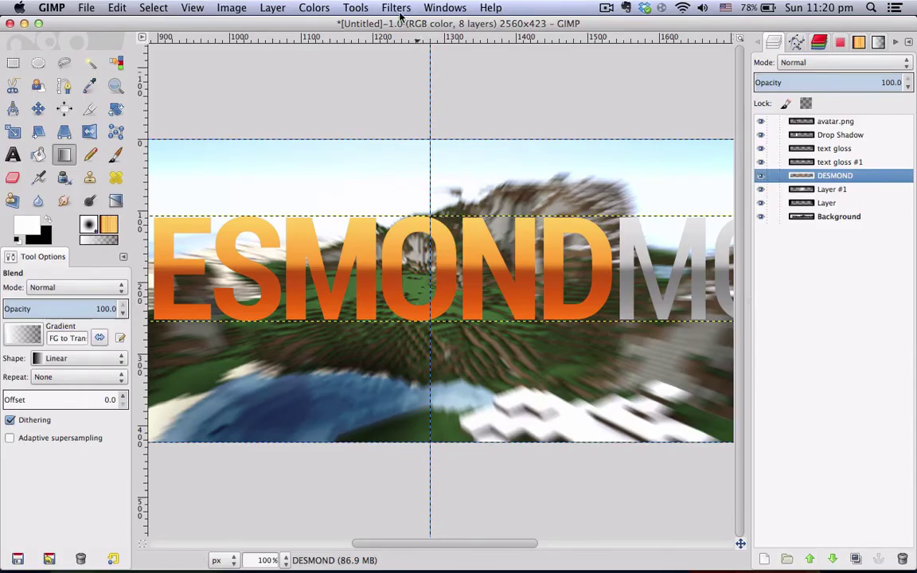
{"action": "left_click", "coordinate": [397, 9]}
{"action": "mouse_move", "coordinate": [406, 133]}
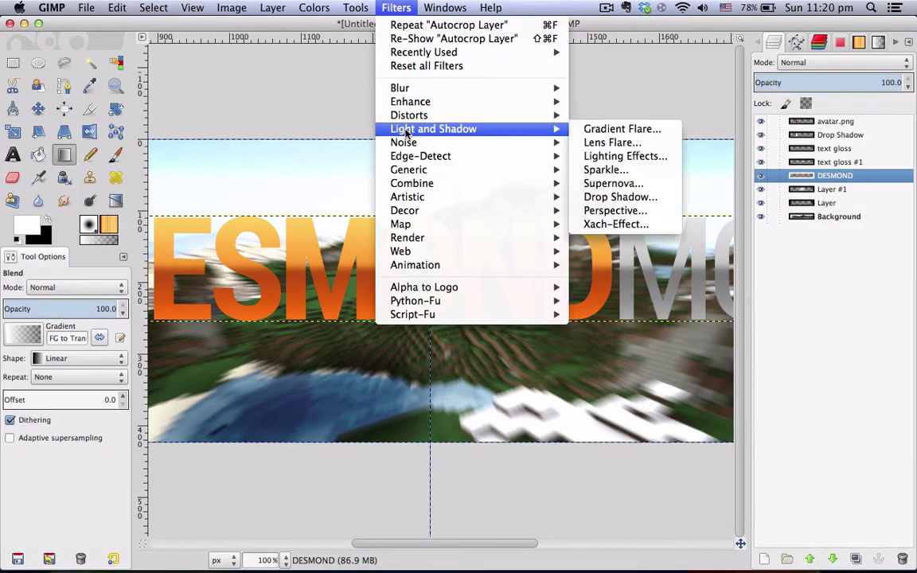
{"action": "left_click", "coordinate": [627, 197]}
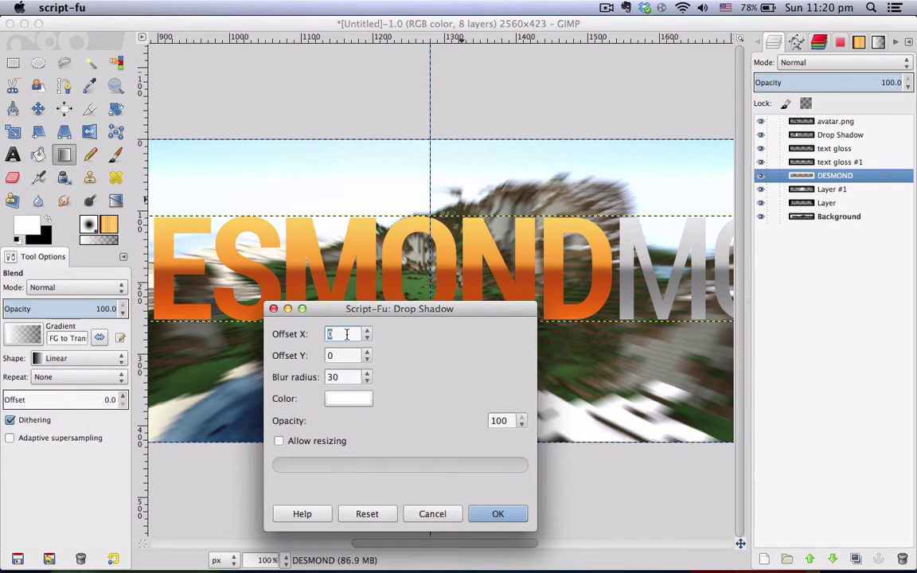
{"action": "left_click", "coordinate": [348, 400]}
{"action": "left_click_drag", "start_coordinate": [335, 396], "coordinate": [159, 494]}
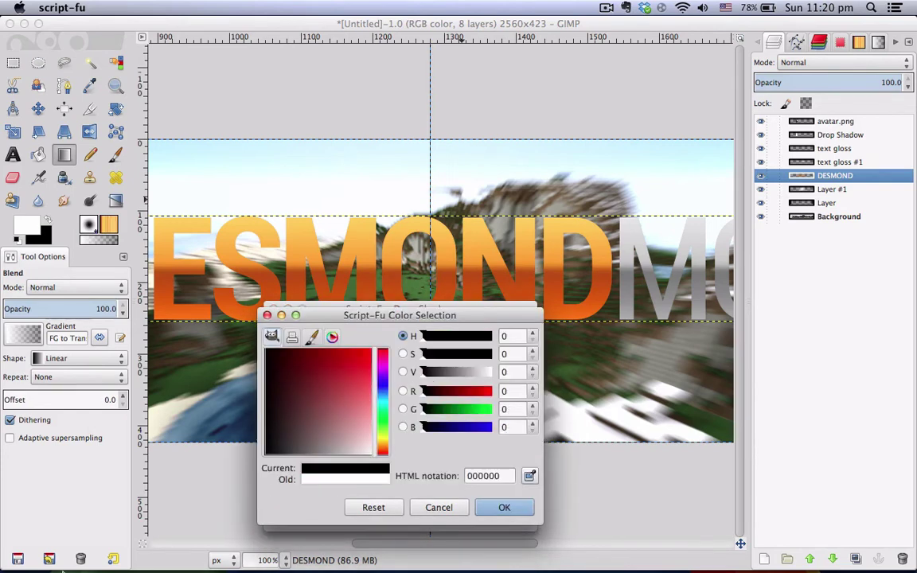
{"action": "left_click", "coordinate": [504, 509]}
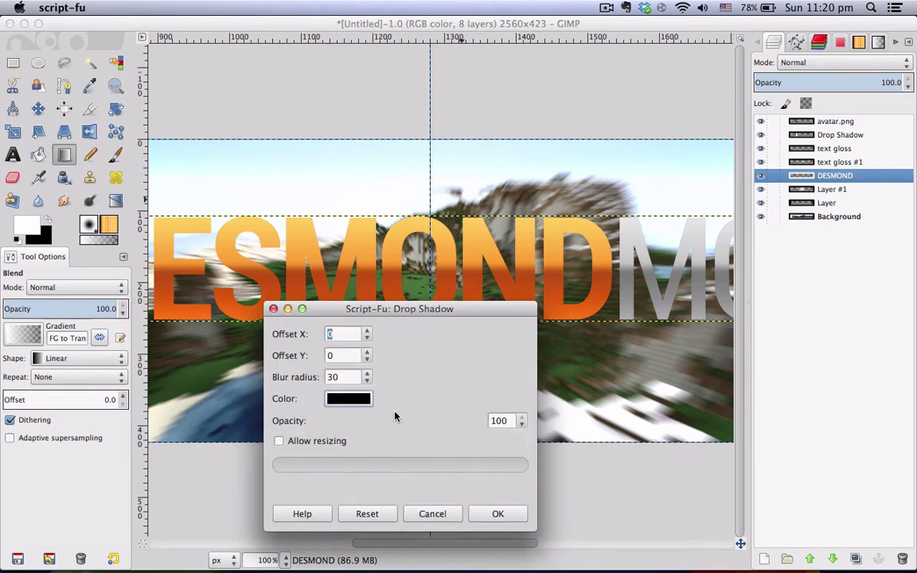
{"action": "left_click", "coordinate": [495, 514]}
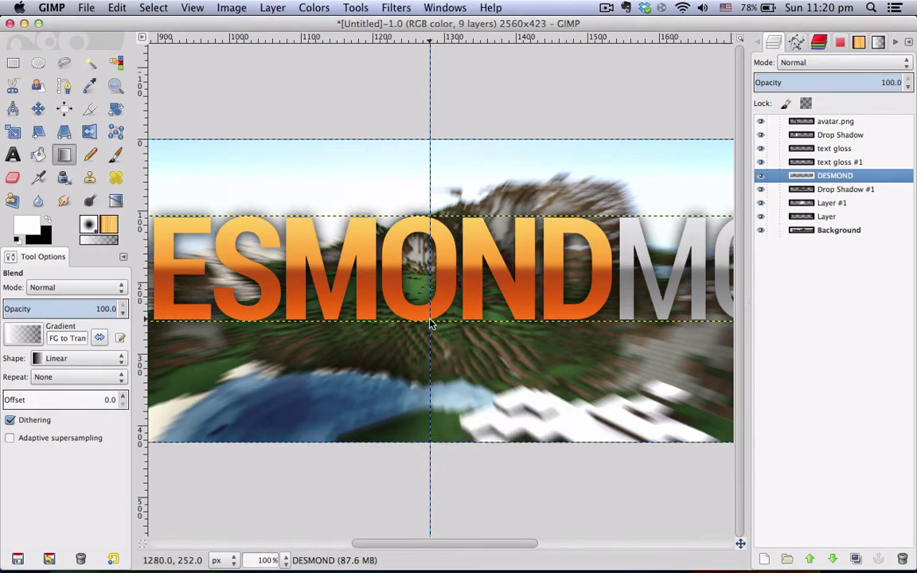
Set the title's Drop Shadow #1 layer to Grain merge mode
{"action": "scroll", "coordinate": [346, 275], "scroll_direction": "down", "scroll_amount": 2}
{"action": "scroll", "coordinate": [380, 293], "scroll_direction": "up", "scroll_amount": 2}
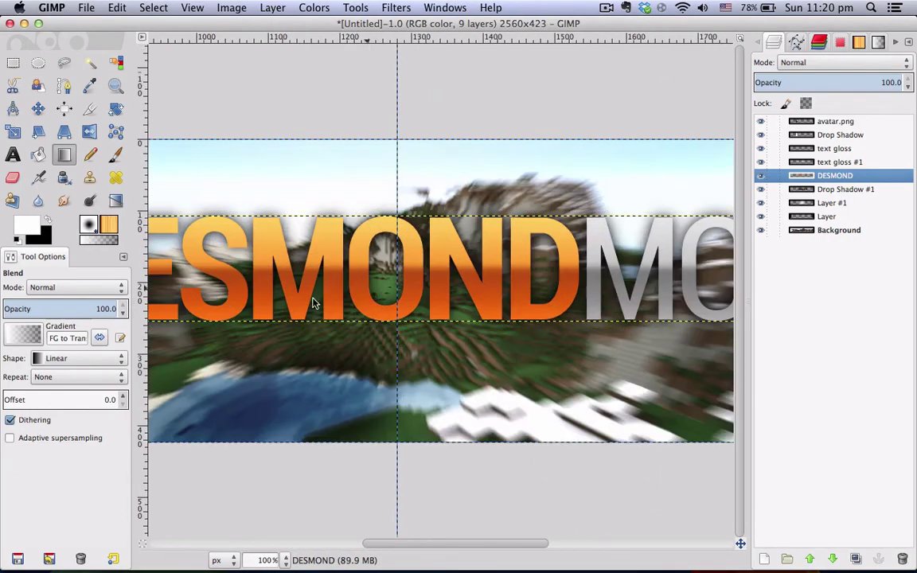
{"action": "scroll", "coordinate": [199, 263], "scroll_direction": "right", "scroll_amount": 5}
{"action": "scroll", "coordinate": [307, 254], "scroll_direction": "left", "scroll_amount": 4}
{"action": "scroll", "coordinate": [457, 287], "scroll_direction": "down", "scroll_amount": 2}
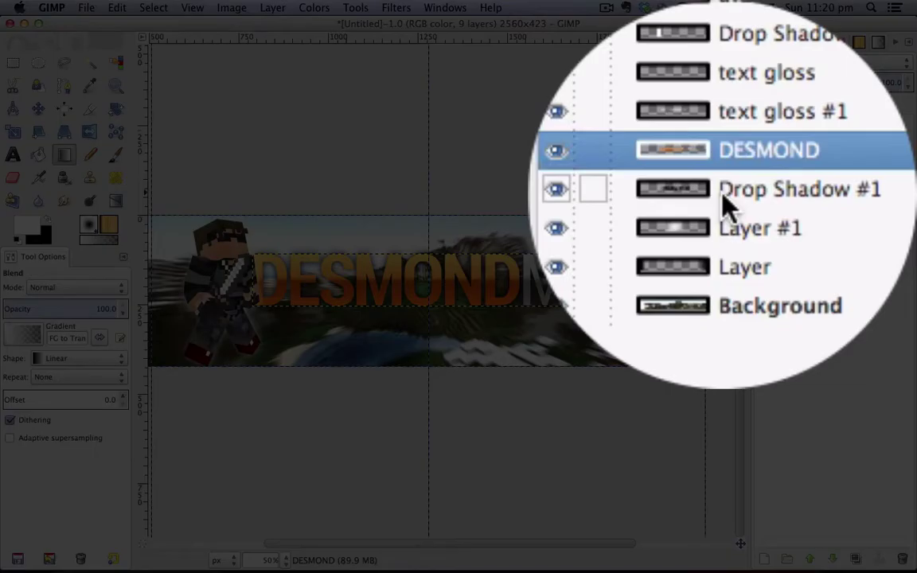
{"action": "left_click_drag", "start_coordinate": [841, 197], "coordinate": [437, 310]}
{"action": "scroll", "coordinate": [436, 311], "scroll_direction": "up", "scroll_amount": 2}
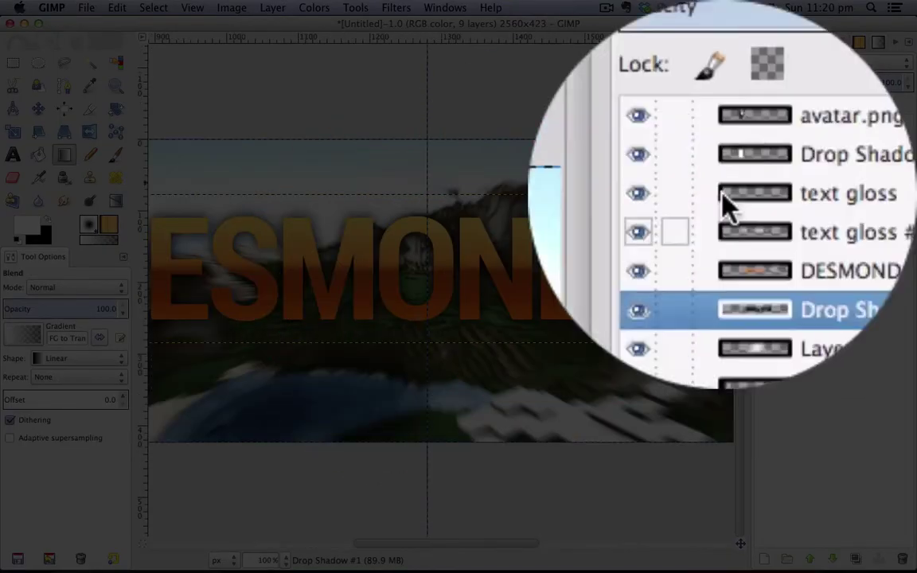
{"action": "left_click", "coordinate": [796, 62]}
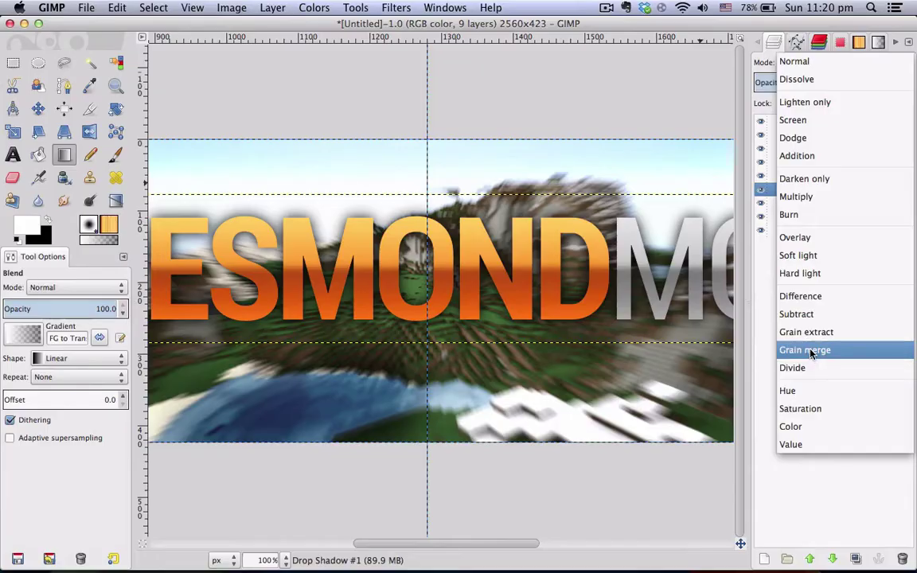
{"action": "left_click", "coordinate": [811, 350]}
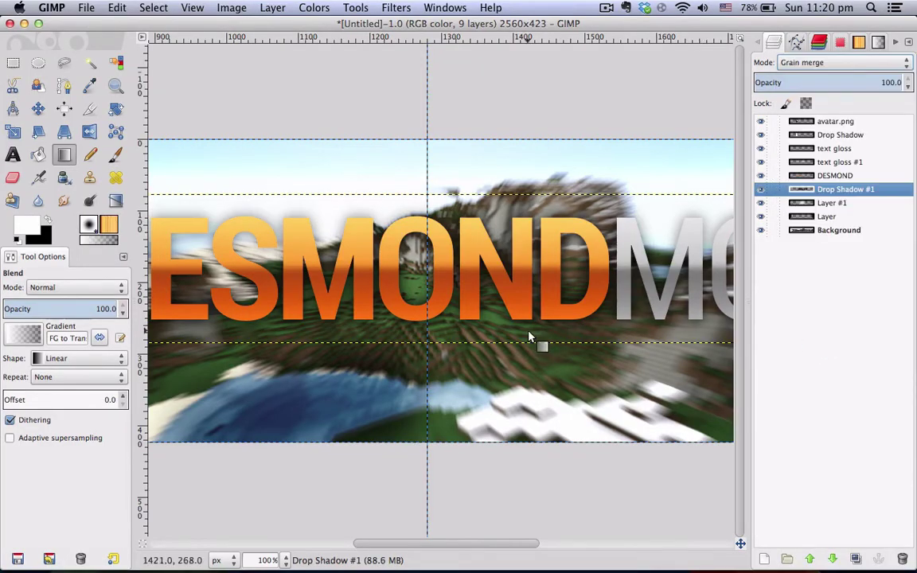
{"action": "scroll", "coordinate": [377, 338], "scroll_direction": "down", "scroll_amount": 2}
{"action": "scroll", "coordinate": [377, 337], "scroll_direction": "up", "scroll_amount": 1}
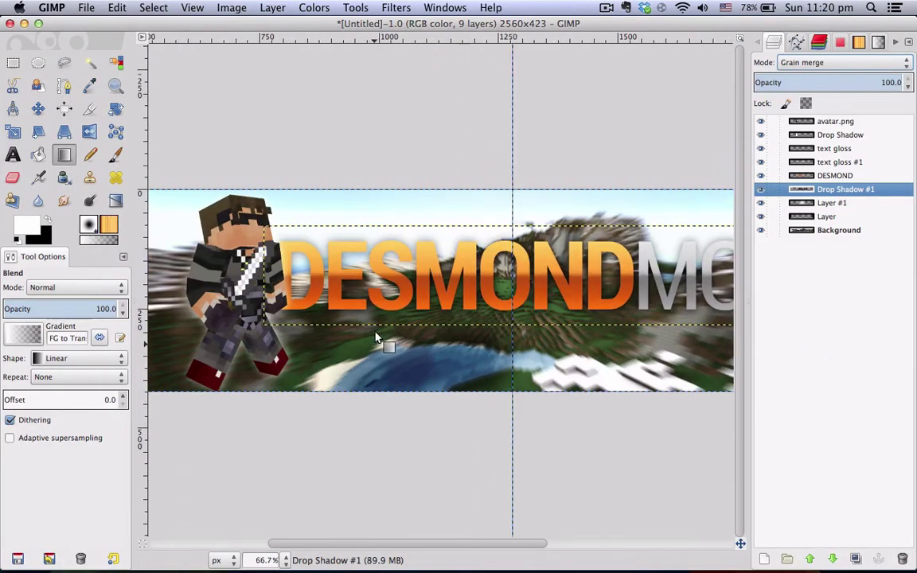
Add the tagline MINECRAFT SHENANIGANS in 50 px Roboto Condensed below the title, on a text layer directly above Layer #1
{"action": "left_click", "coordinate": [835, 205]}
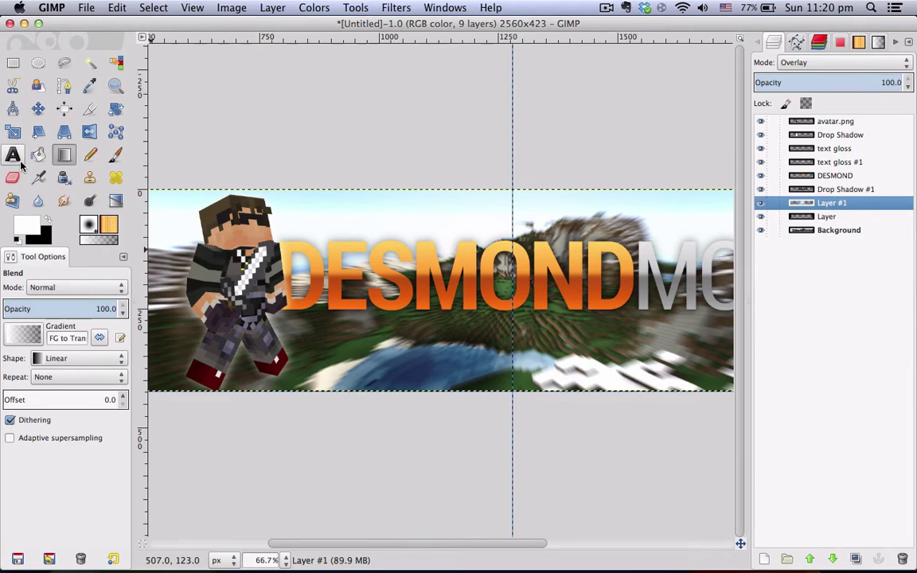
{"action": "scroll", "coordinate": [318, 348], "scroll_direction": "right", "scroll_amount": 5}
{"action": "scroll", "coordinate": [172, 368], "scroll_direction": "left", "scroll_amount": 8}
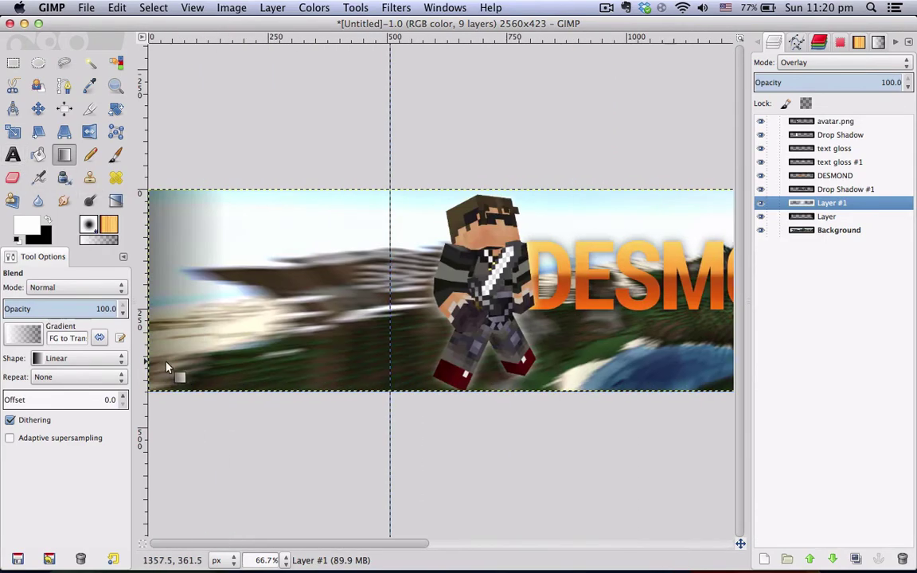
{"action": "scroll", "coordinate": [488, 348], "scroll_direction": "right", "scroll_amount": 5}
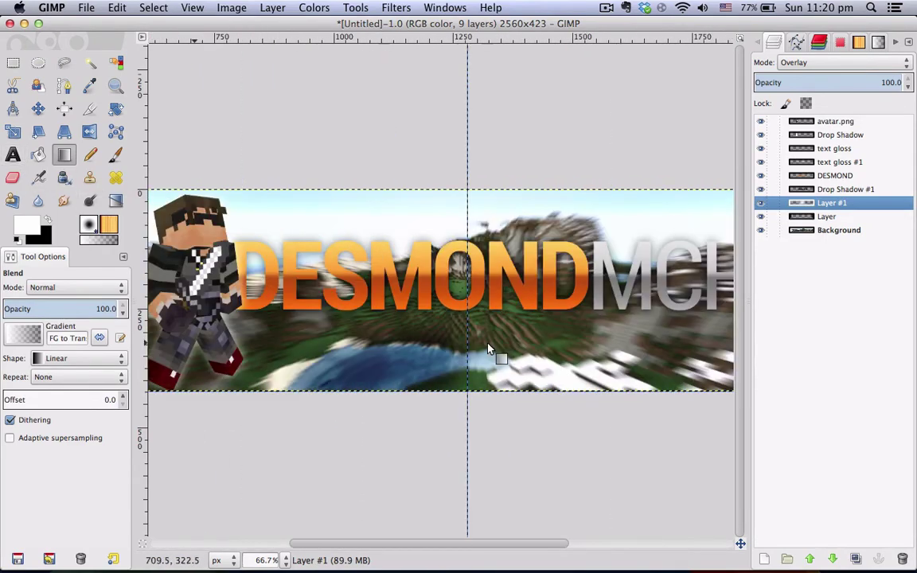
{"action": "left_click", "coordinate": [13, 155]}
{"action": "left_click_drag", "start_coordinate": [58, 314], "coordinate": [2, 308]}
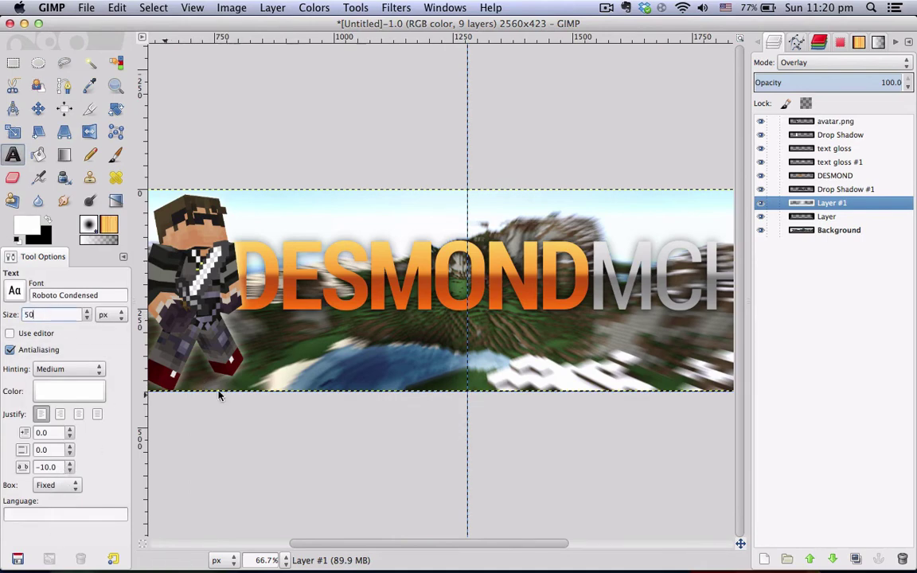
{"action": "left_click", "coordinate": [274, 344]}
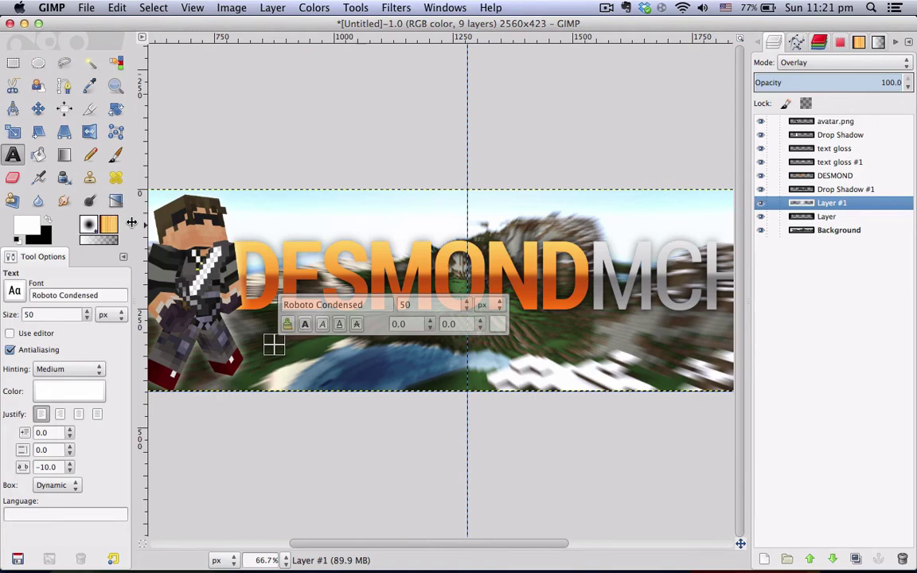
{"action": "type", "text": "S"}
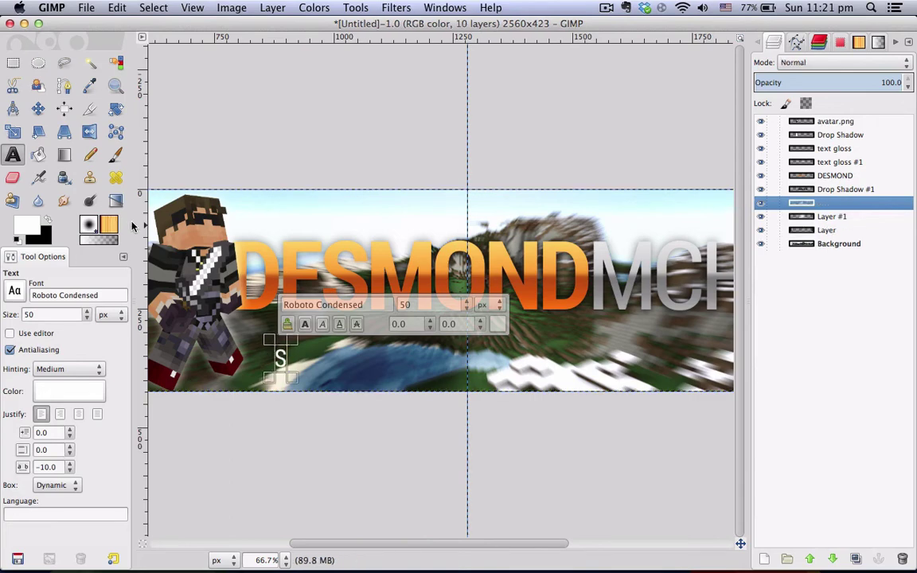
{"action": "type", "text": "MINECRAFT"}
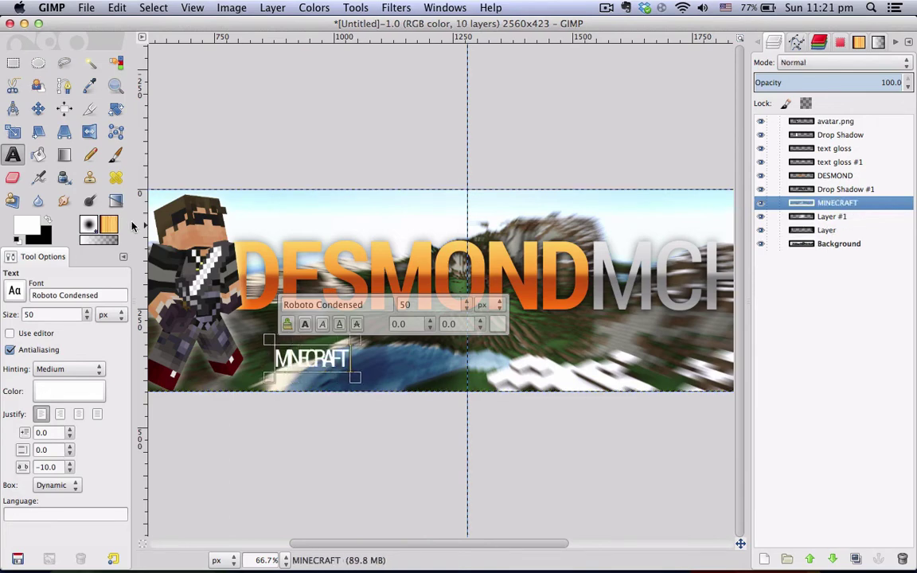
{"action": "type", "text": " SHENANIGANS"}
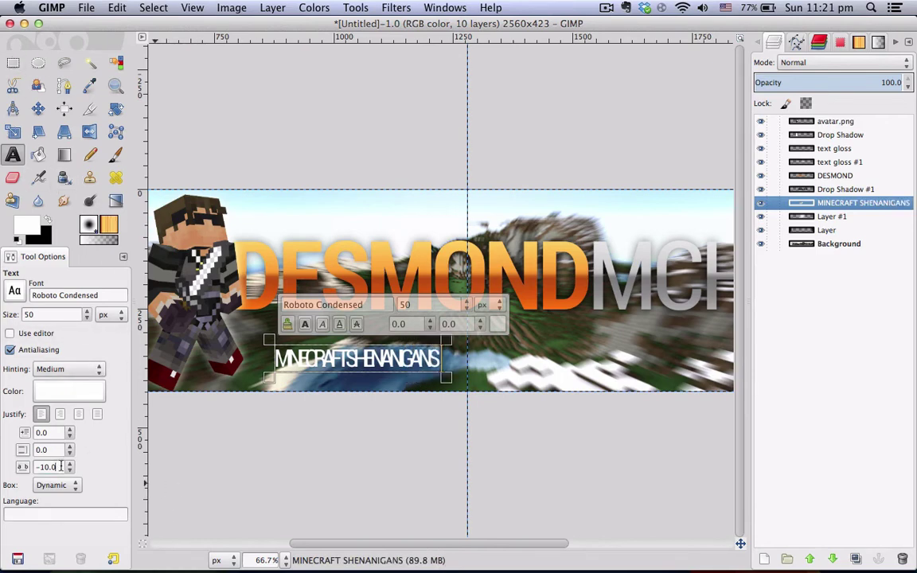
Set the tagline's letter spacing to -3 and its colour to the light grey acacac
{"action": "key", "text": "BackSpace"}
{"action": "type", "text": "-5"}
{"action": "key", "text": "Return"}
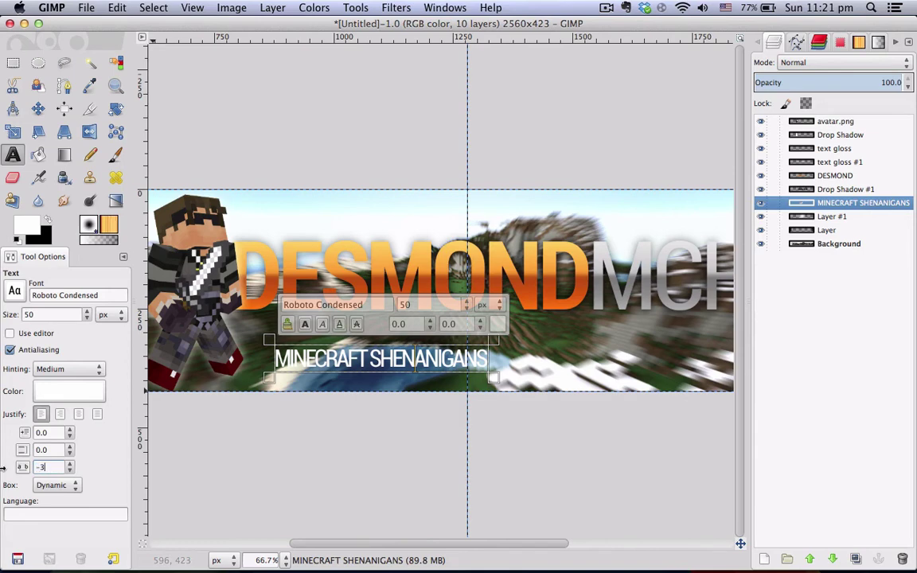
{"action": "type", "text": "-3"}
{"action": "key", "text": "Return"}
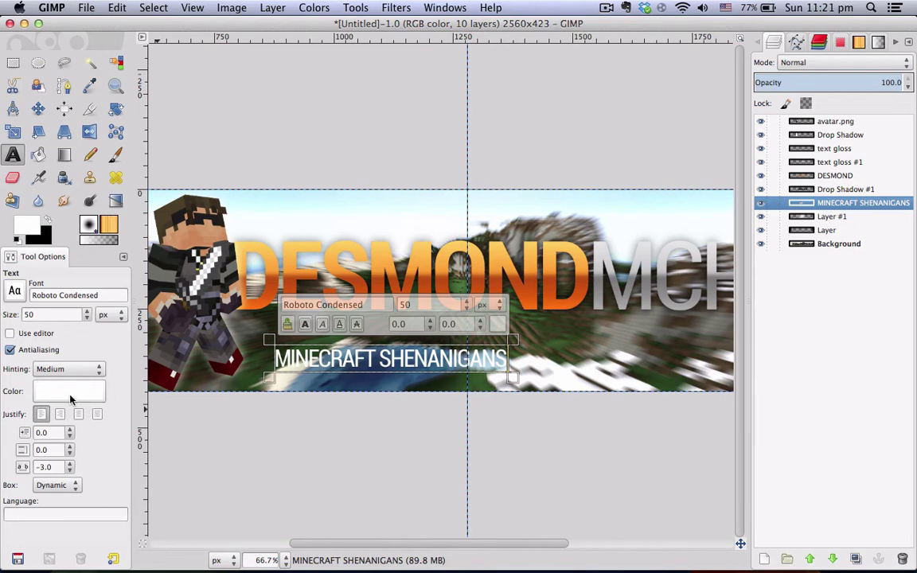
{"action": "left_click", "coordinate": [101, 387]}
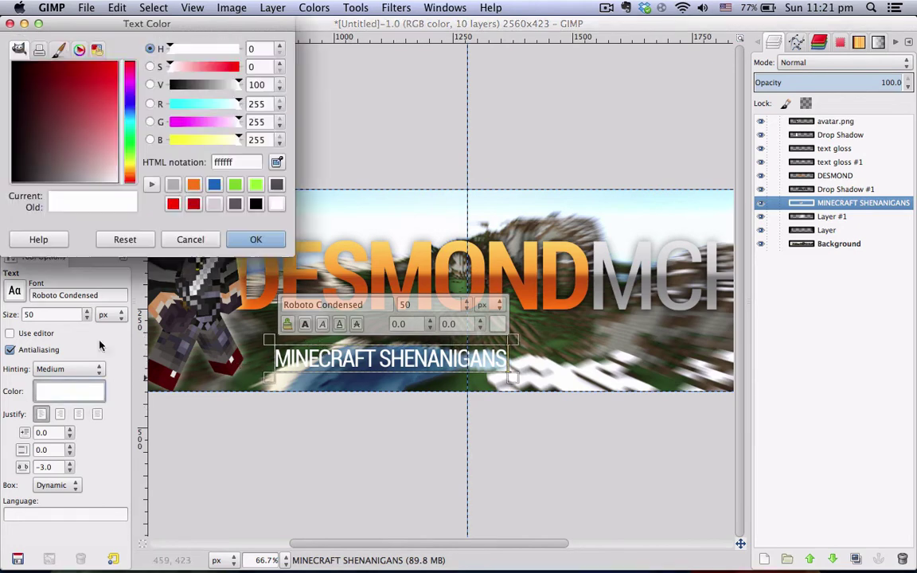
{"action": "left_click", "coordinate": [173, 186]}
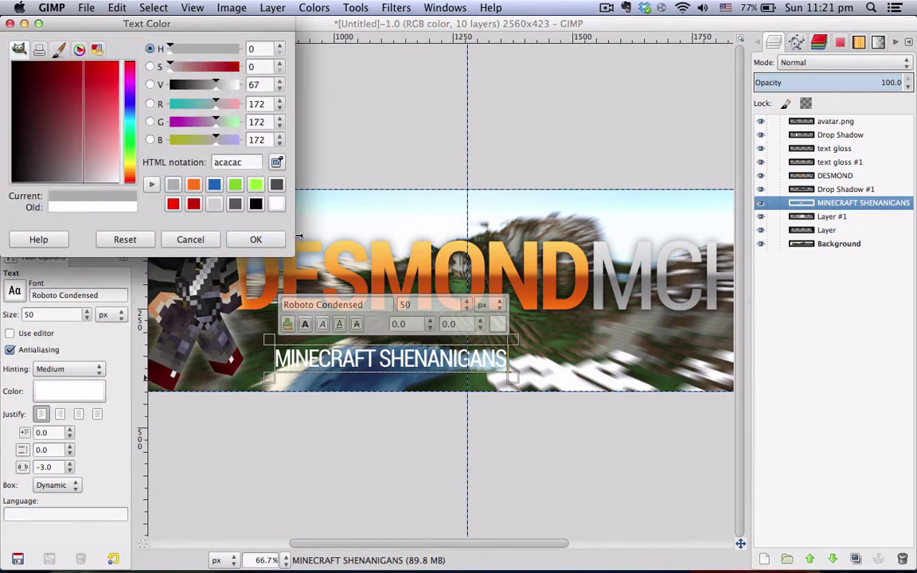
{"action": "left_click", "coordinate": [255, 240]}
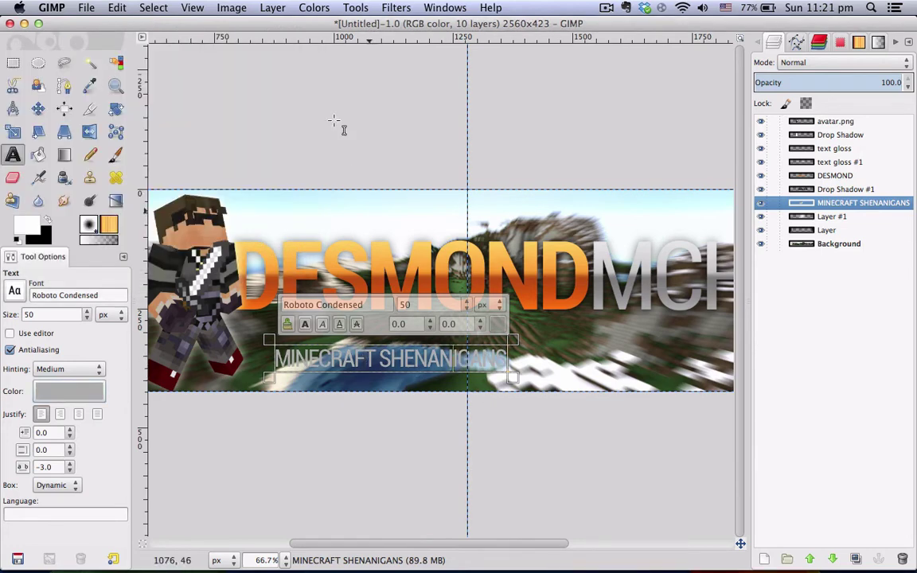
Autocrop the MINECRAFT SHENANIGANS layer and move it up to sit just beneath the word DESMOND
{"action": "left_click", "coordinate": [280, 9]}
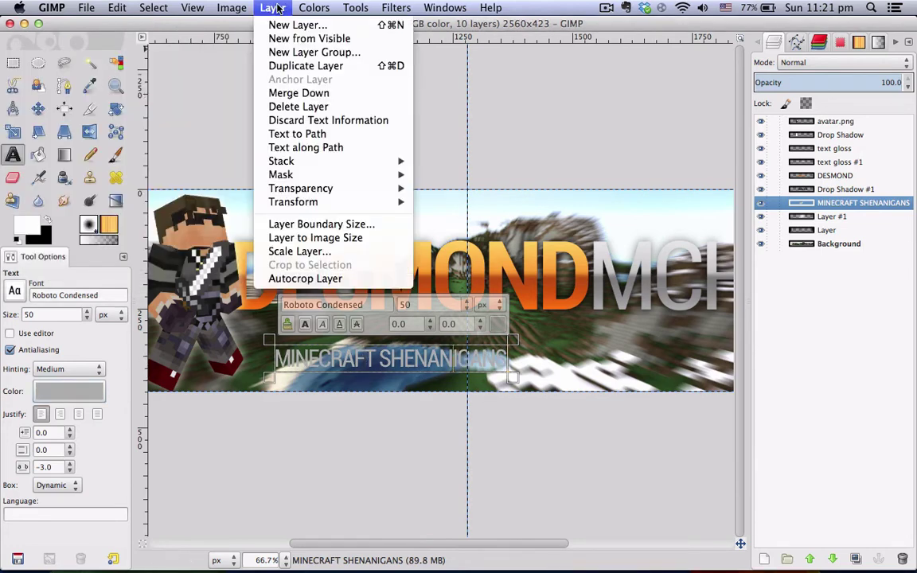
{"action": "left_click", "coordinate": [318, 277]}
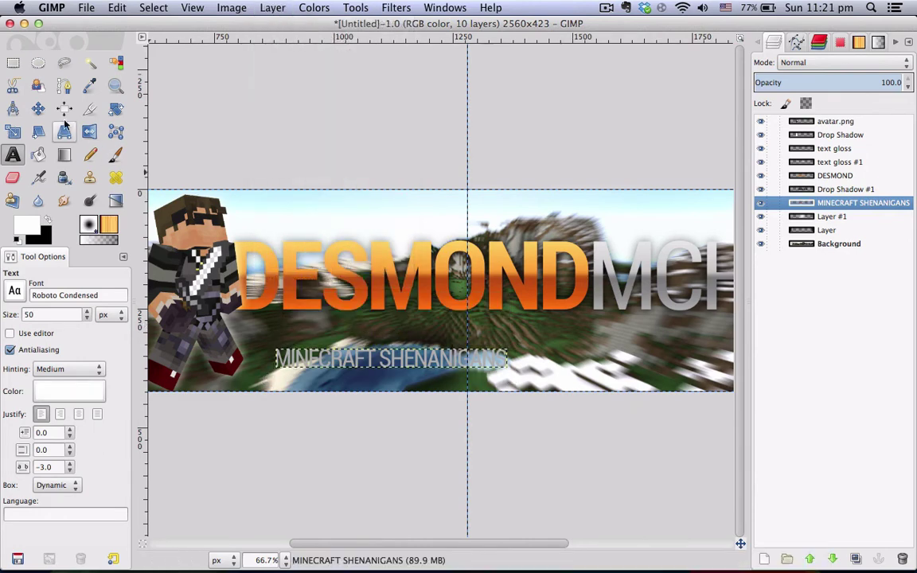
{"action": "left_click", "coordinate": [39, 108]}
{"action": "left_click_drag", "start_coordinate": [407, 395], "coordinate": [419, 364]}
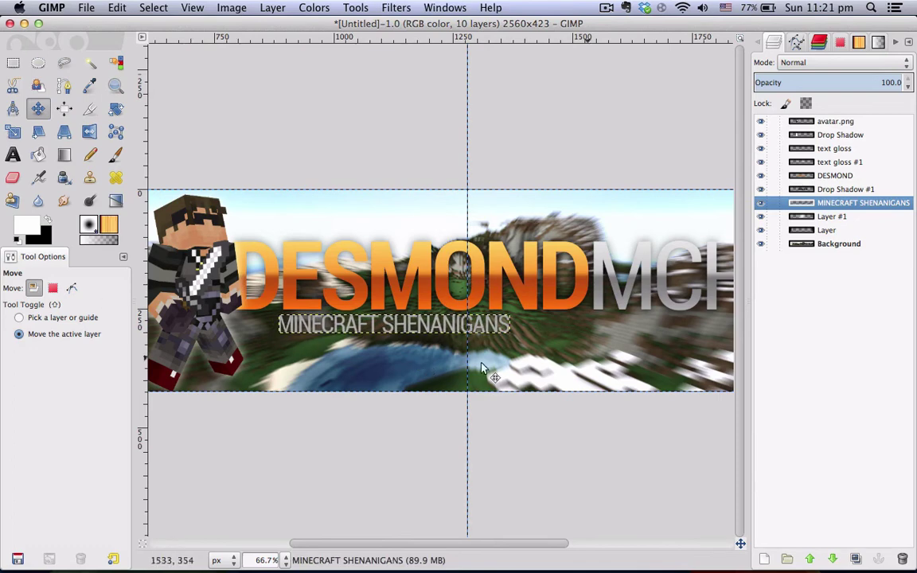
Add the orange text FOR YOUR VIEWING PLEASURE in 50 px Roboto Bold Condensed below the first tagline, with letter spacing -2
{"action": "left_click", "coordinate": [14, 155]}
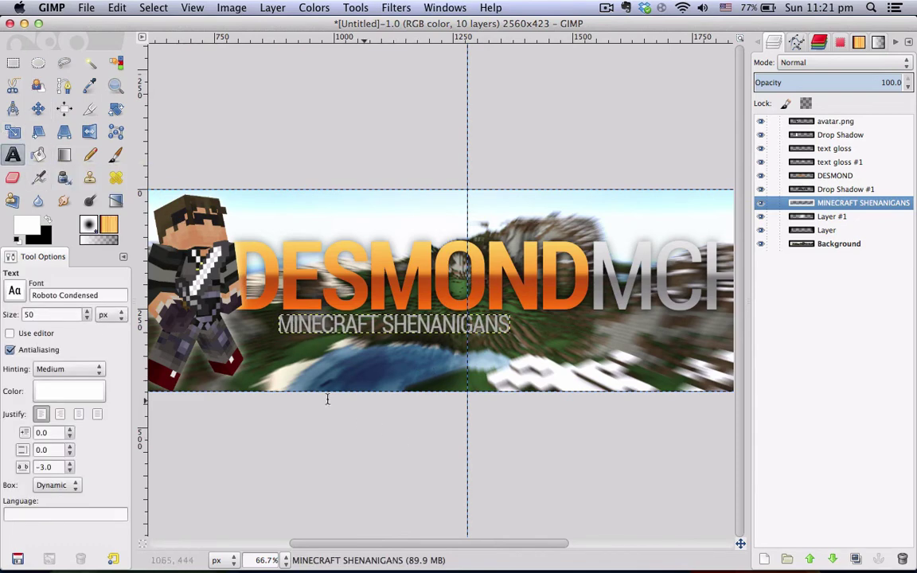
{"action": "left_click", "coordinate": [64, 390]}
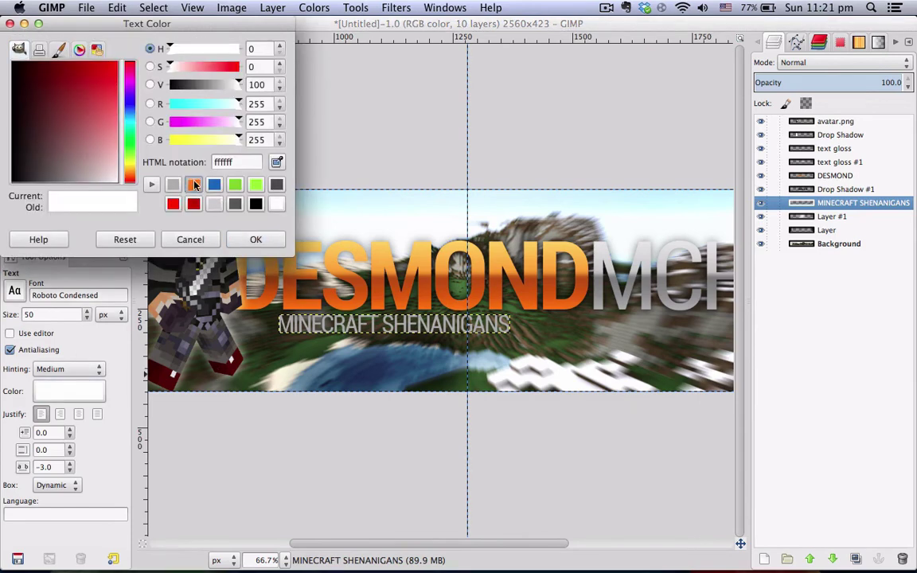
{"action": "left_click", "coordinate": [193, 184]}
{"action": "left_click", "coordinate": [256, 240]}
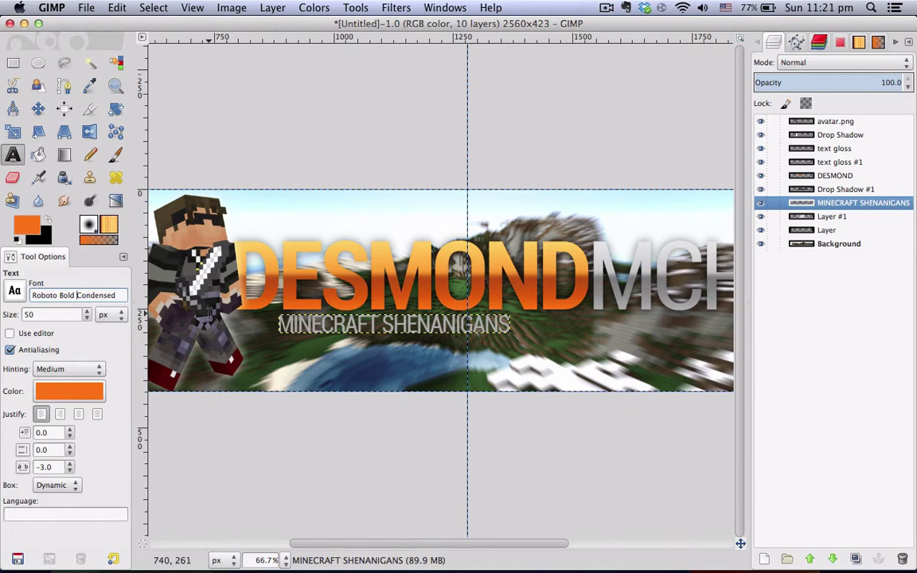
{"action": "left_click", "coordinate": [291, 327]}
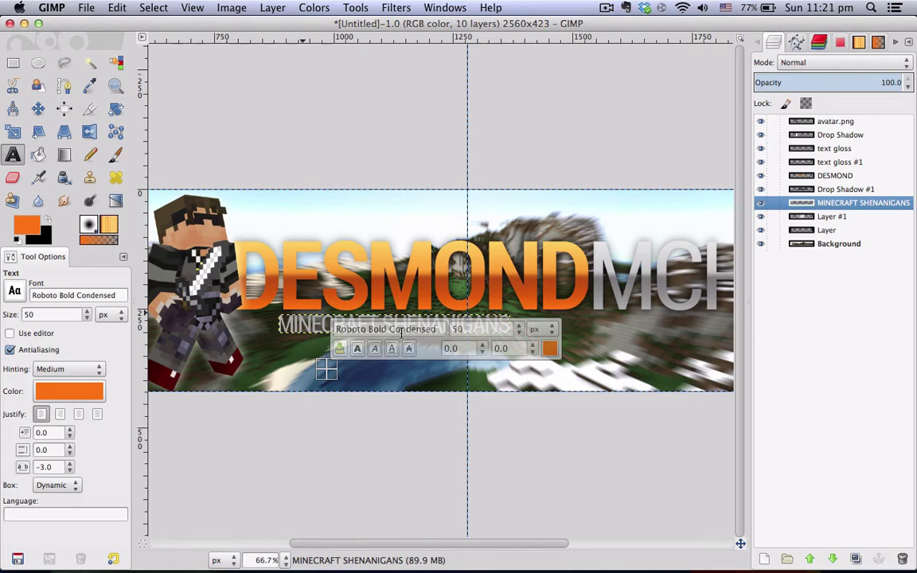
{"action": "type", "text": "FOR YOUR VIEWING P"}
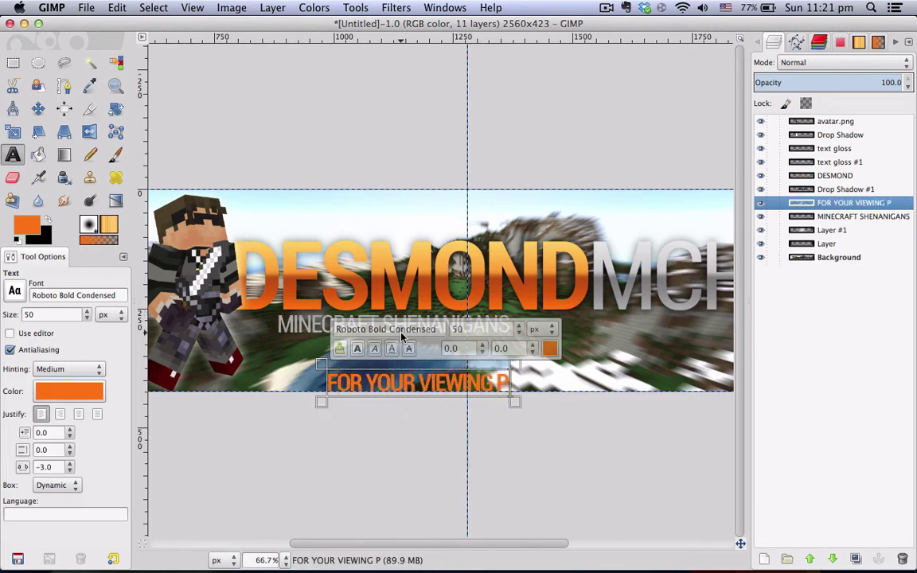
{"action": "type", "text": "LEASURE"}
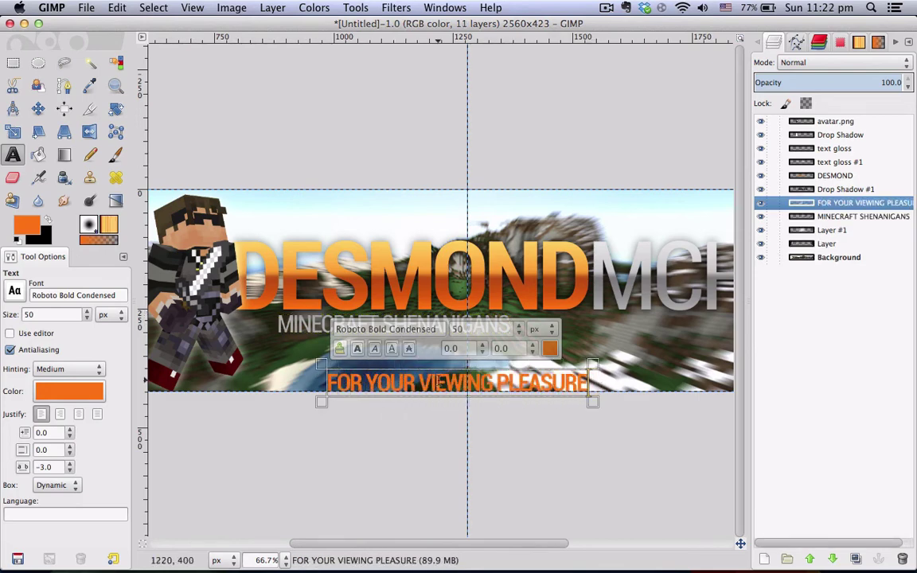
{"action": "left_click", "coordinate": [70, 465]}
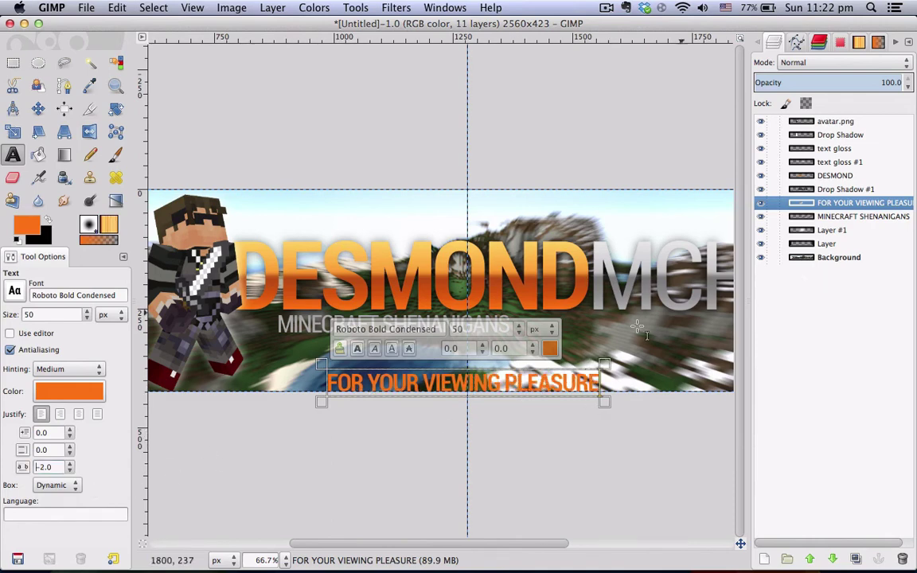
Autocrop the FOR YOUR VIEWING PLEASURE layer and move it up beside the end of MINECRAFT SHENANIGANS
{"action": "left_click", "coordinate": [272, 8]}
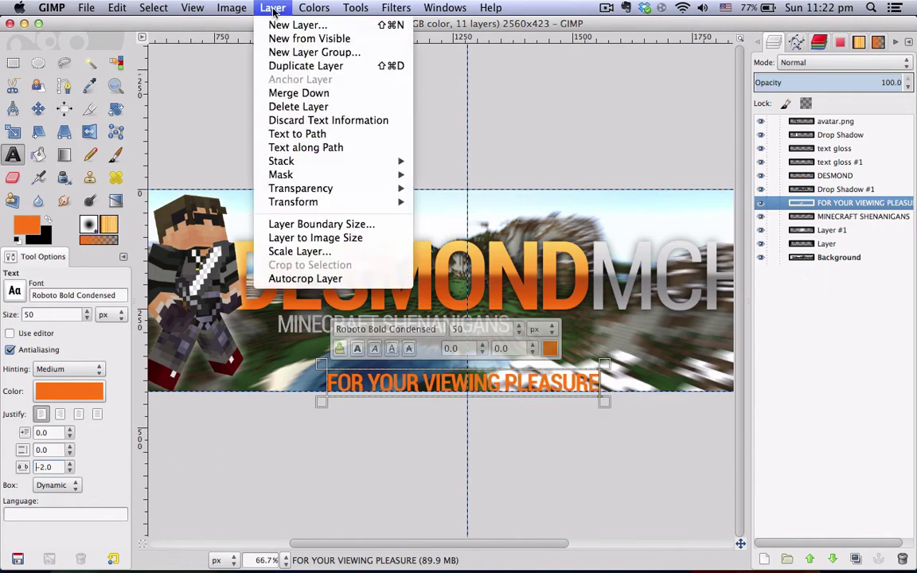
{"action": "left_click", "coordinate": [296, 277]}
{"action": "left_click", "coordinate": [38, 109]}
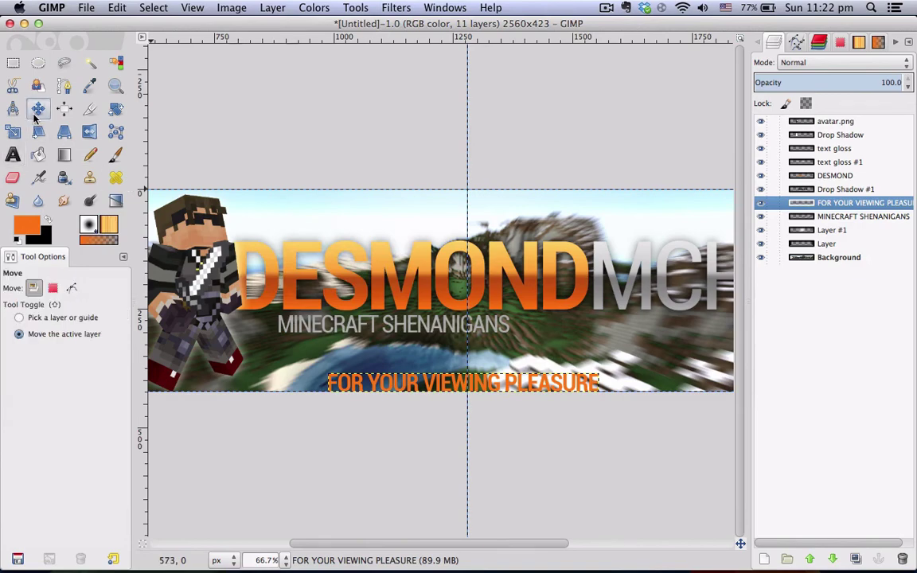
{"action": "left_click_drag", "start_coordinate": [269, 347], "coordinate": [594, 423]}
Nudge FOR YOUR VIEWING PLEASURE until it lines up vertically with MINECRAFT SHENANIGANS, leaving a small word gap between them
{"action": "scroll", "coordinate": [583, 310], "scroll_direction": "up", "scroll_amount": 5}
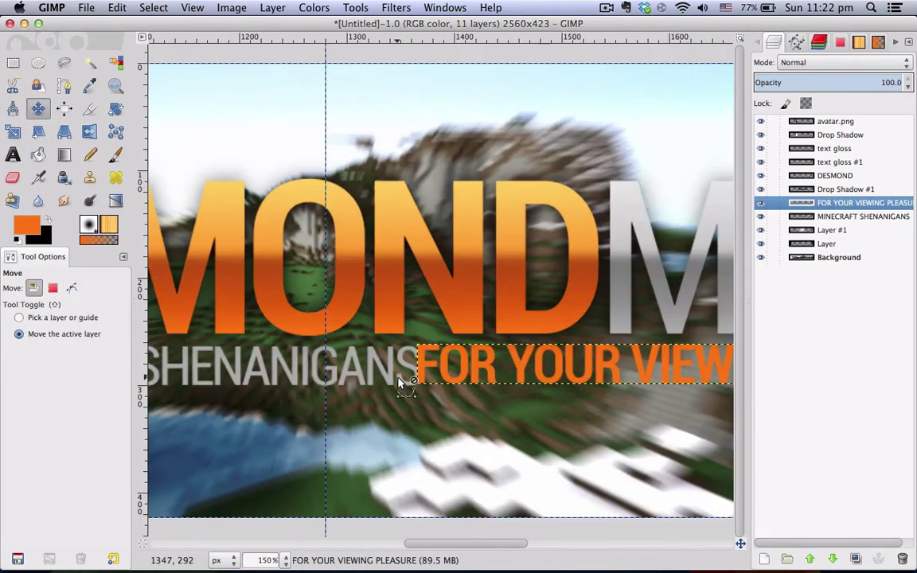
{"action": "key", "text": "Left"}
{"action": "key", "text": "Left"}
{"action": "key", "text": "Down"}
{"action": "key", "text": "Down"}
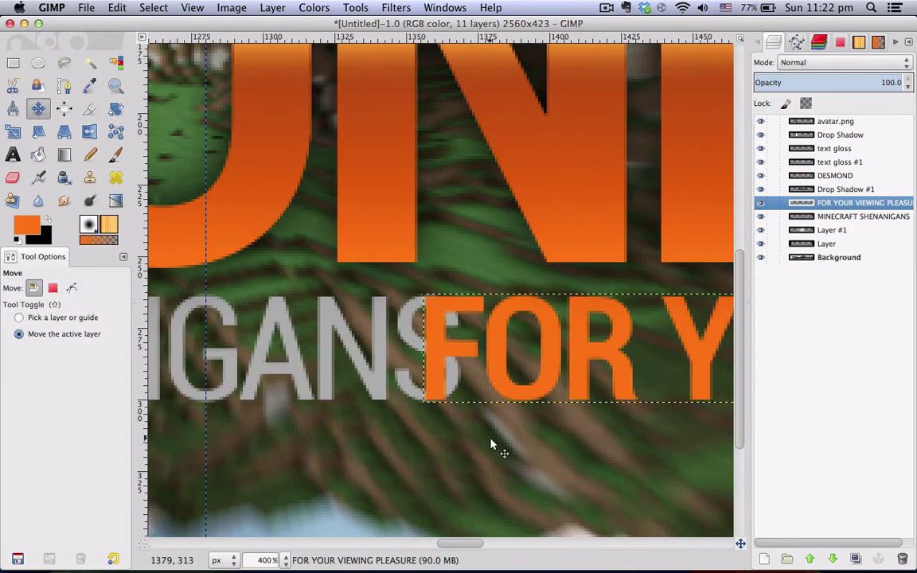
{"action": "key", "text": "shift"}
{"action": "key", "text": "shift+Right"}
{"action": "scroll", "coordinate": [491, 444], "scroll_direction": "down", "scroll_amount": 7}
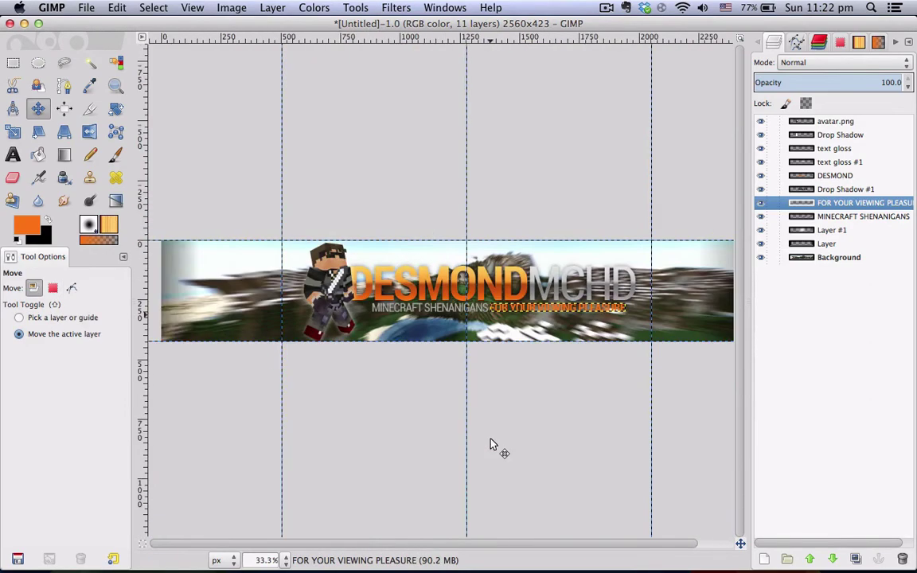
{"action": "scroll", "coordinate": [464, 378], "scroll_direction": "up", "scroll_amount": 3}
{"action": "scroll", "coordinate": [449, 343], "scroll_direction": "up", "scroll_amount": 1}
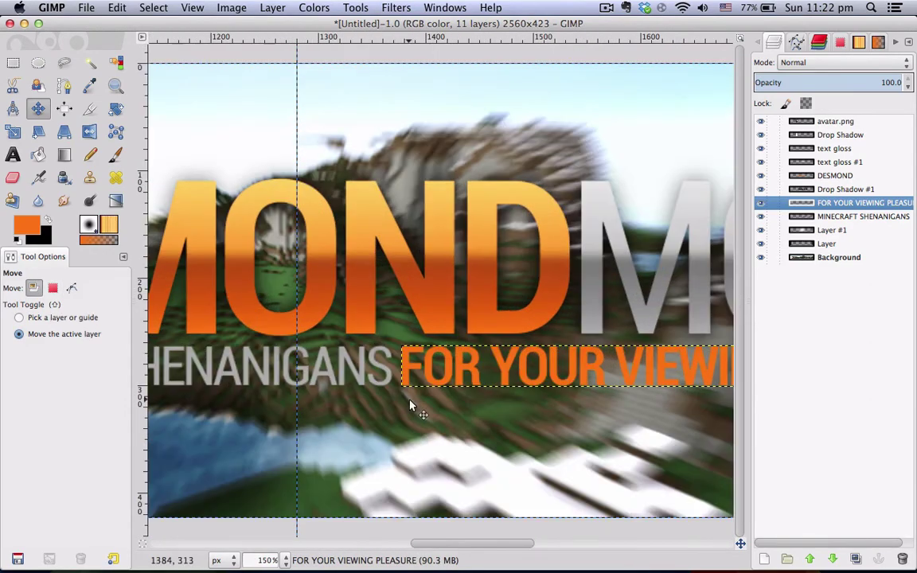
{"action": "scroll", "coordinate": [481, 420], "scroll_direction": "down", "scroll_amount": 2}
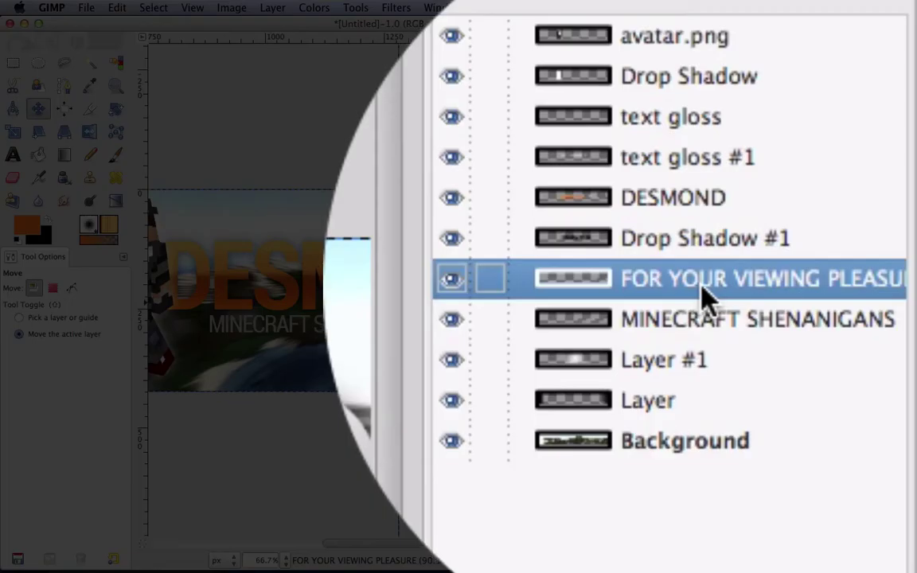
Merge the FOR YOUR VIEWING PLEASURE layer down into MINECRAFT SHENANIGANS and toggle the merged layer's visibility to check it
{"action": "right_click", "coordinate": [824, 208]}
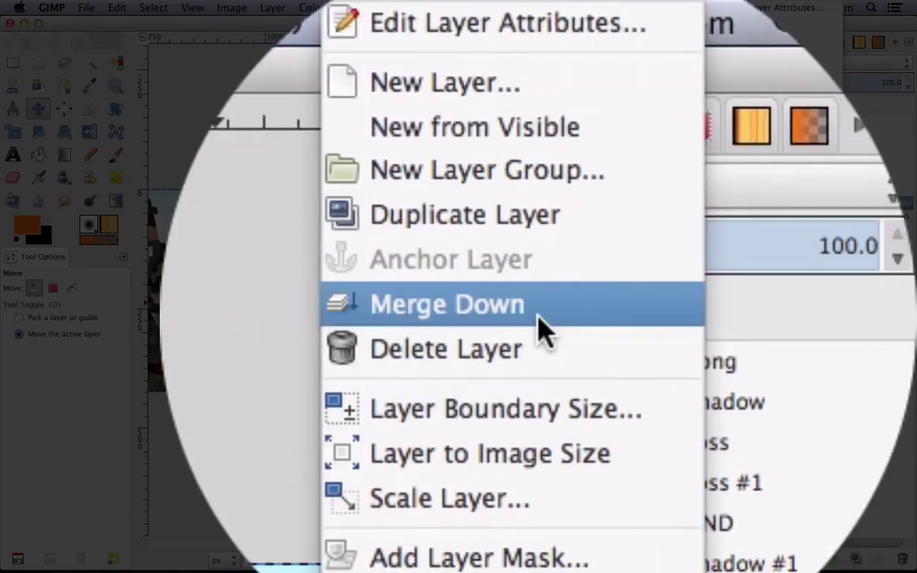
{"action": "left_click", "coordinate": [776, 118]}
{"action": "left_click", "coordinate": [760, 206]}
{"action": "left_click", "coordinate": [760, 205]}
{"action": "left_click", "coordinate": [760, 206]}
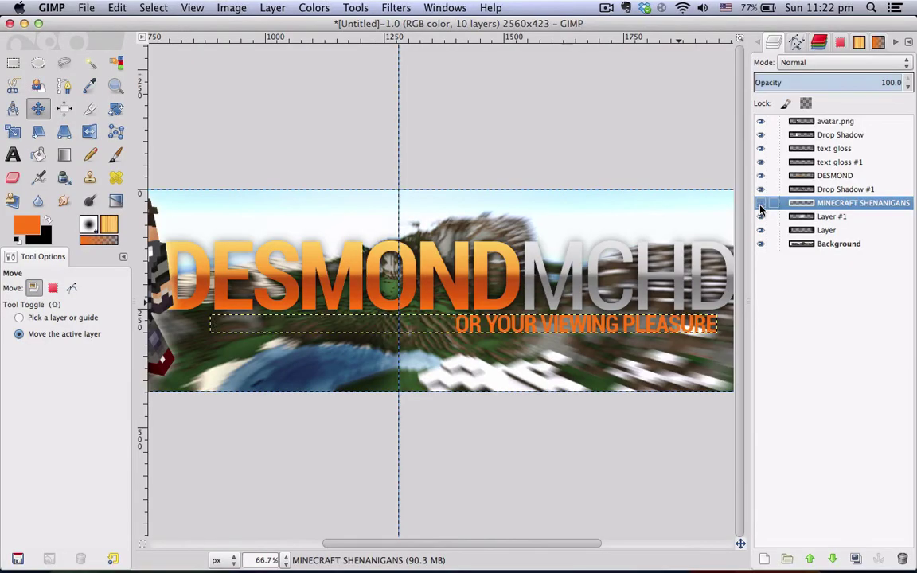
{"action": "left_click", "coordinate": [760, 206]}
{"action": "left_click", "coordinate": [760, 205]}
{"action": "left_click", "coordinate": [760, 206]}
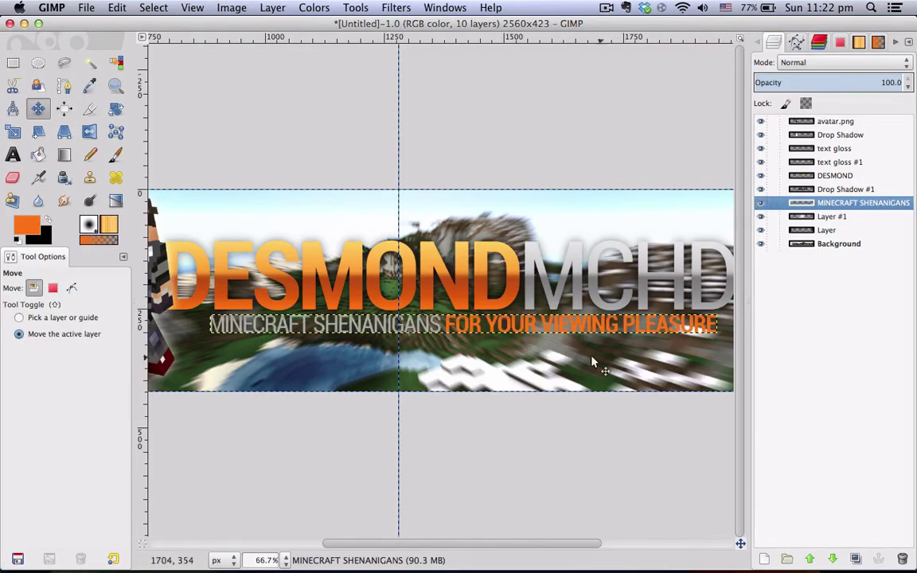
Move the merged tagline right until the end of PLEASURE lines up with the right edge of the title's last letter D
{"action": "left_click_drag", "start_coordinate": [509, 334], "coordinate": [537, 333]}
{"action": "scroll", "coordinate": [658, 318], "scroll_direction": "up", "scroll_amount": 5}
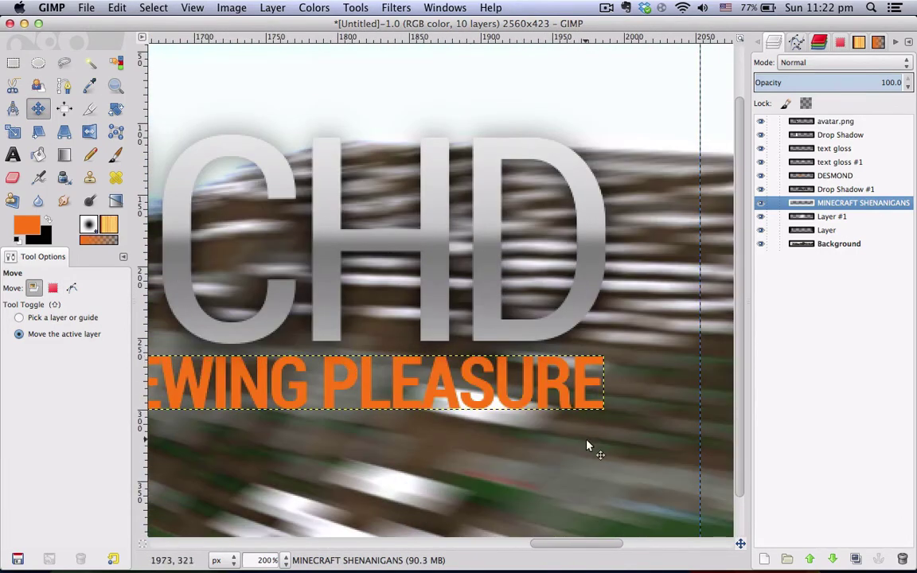
{"action": "left_click_drag", "start_coordinate": [587, 445], "coordinate": [592, 441]}
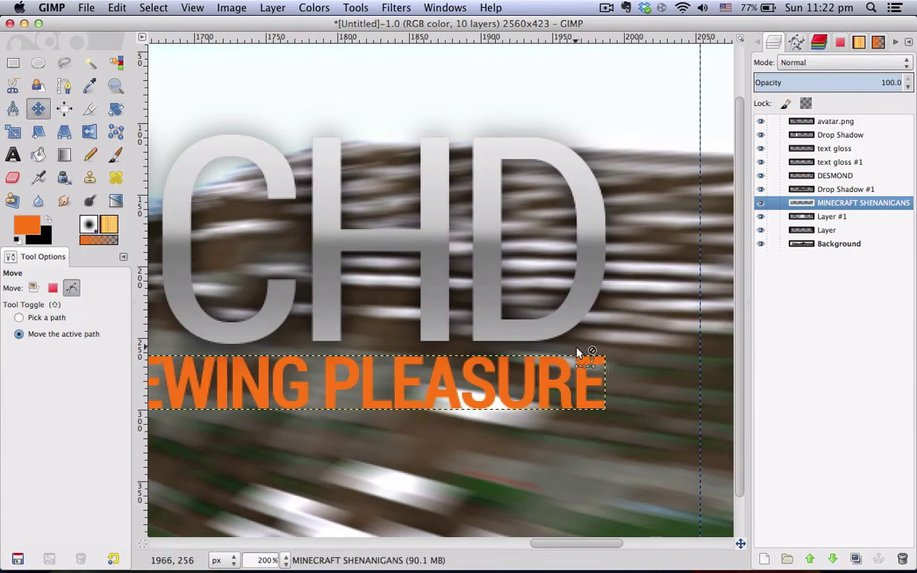
{"action": "scroll", "coordinate": [579, 351], "scroll_direction": "down", "scroll_amount": 3}
{"action": "scroll", "coordinate": [311, 370], "scroll_direction": "left", "scroll_amount": 3}
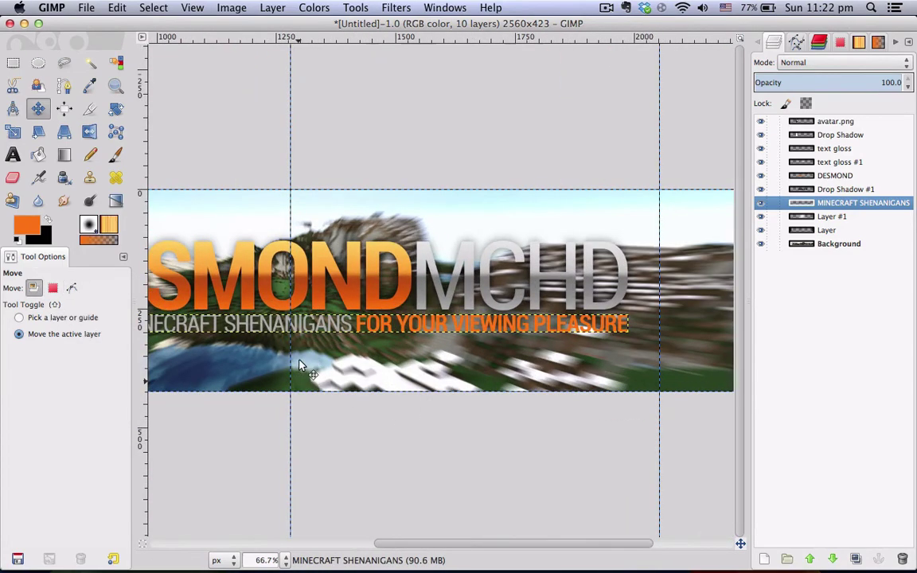
Select the tagline's lettering from its alpha and add a transparent 2560 x 423 px layer named text gloss above it
{"action": "right_click", "coordinate": [821, 207]}
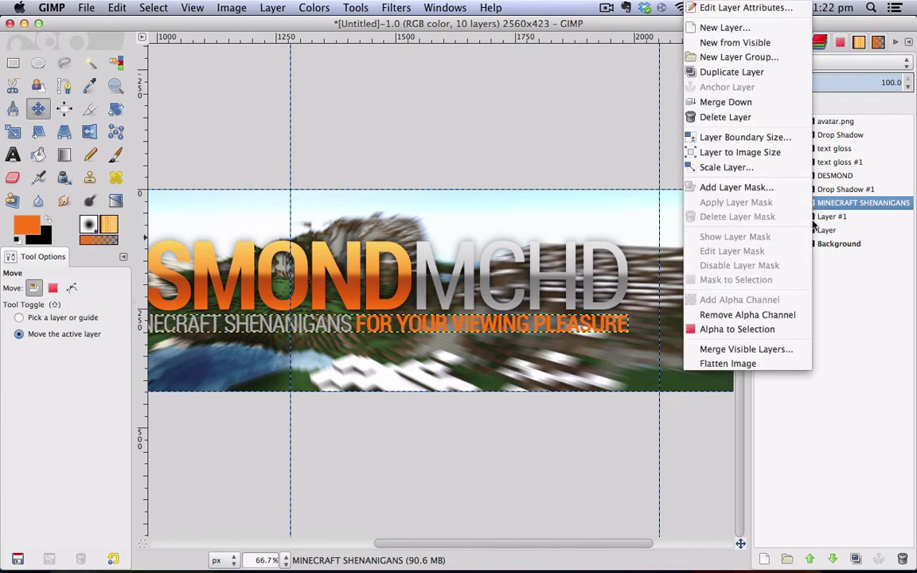
{"action": "left_click", "coordinate": [741, 327]}
{"action": "left_click", "coordinate": [762, 563]}
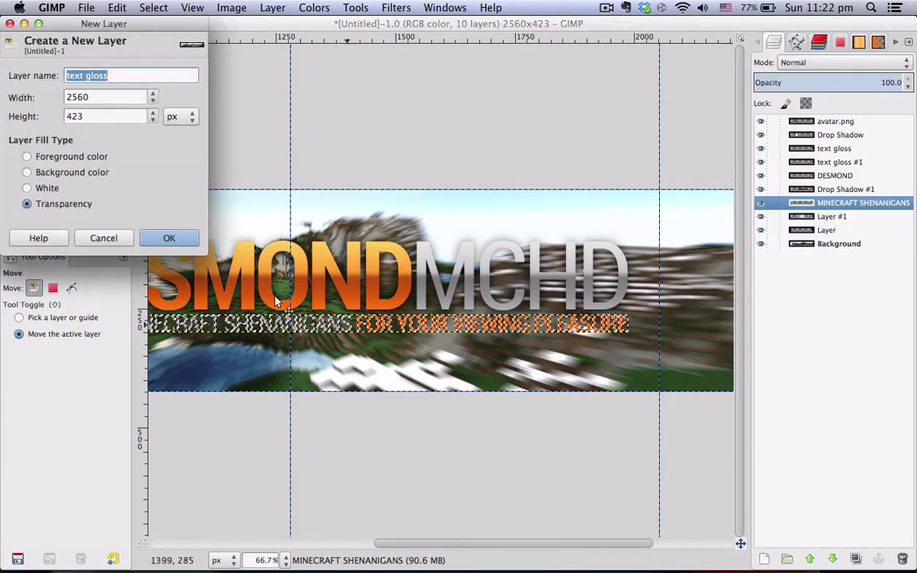
{"action": "left_click", "coordinate": [164, 237]}
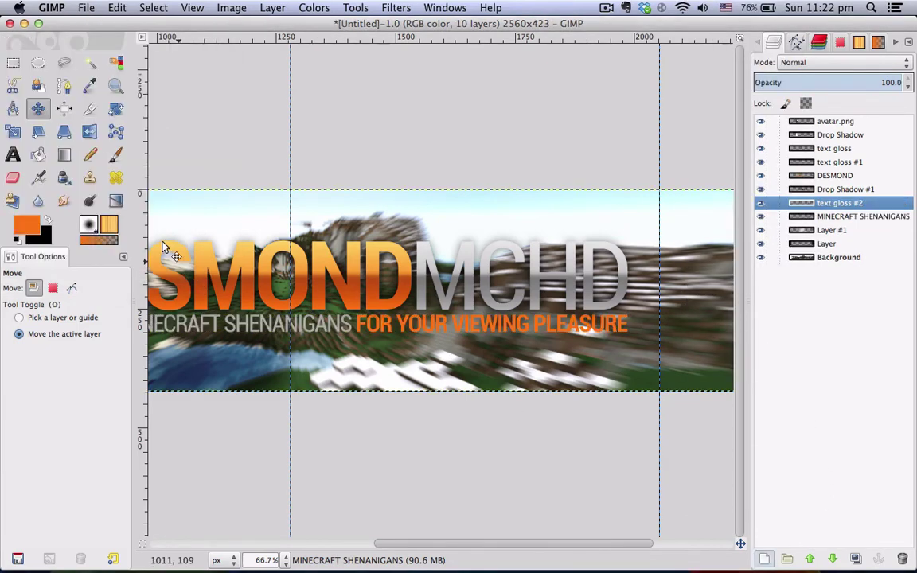
Fill the selected tagline lettering with a linear FG to BG (RGB) gradient, black at the bottom to white at the top
{"action": "left_click", "coordinate": [65, 158]}
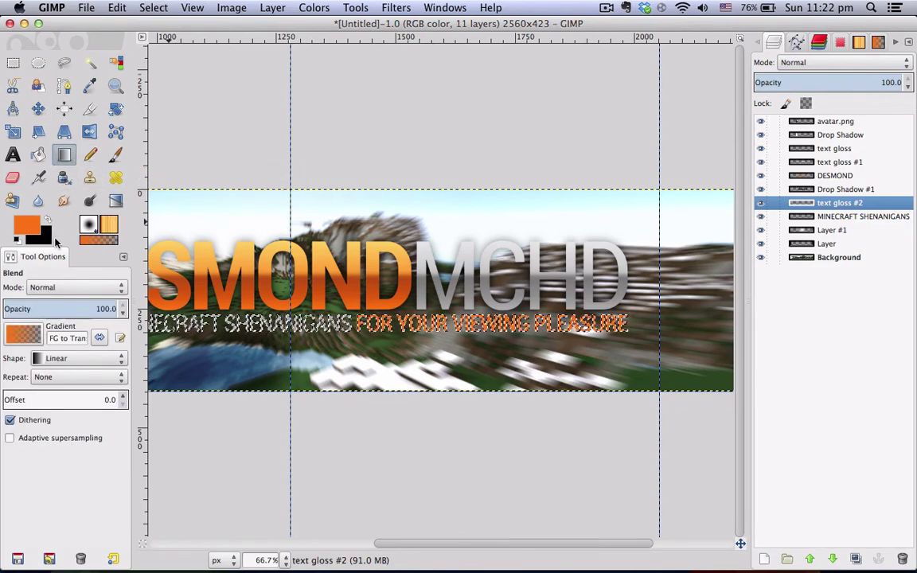
{"action": "left_click", "coordinate": [17, 239]}
{"action": "left_click", "coordinate": [24, 335]}
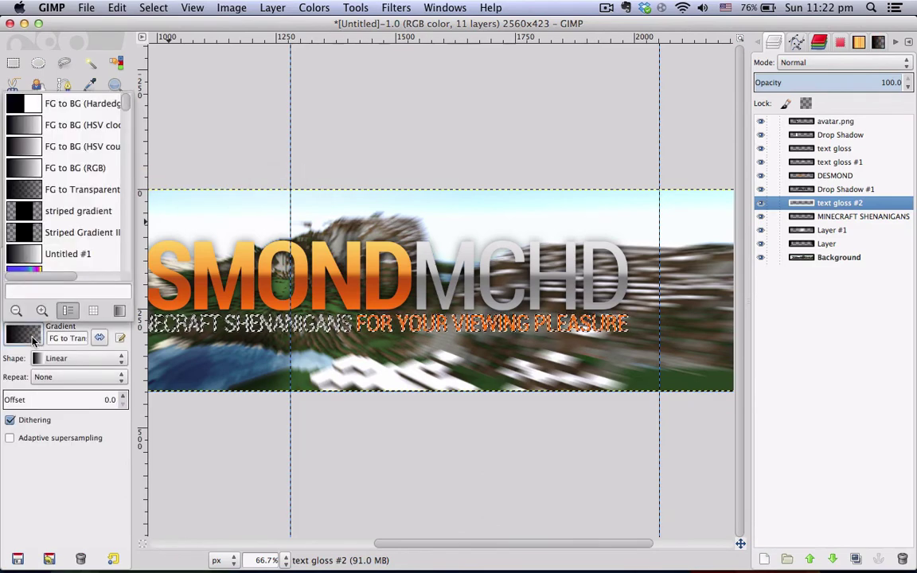
{"action": "left_click", "coordinate": [56, 168]}
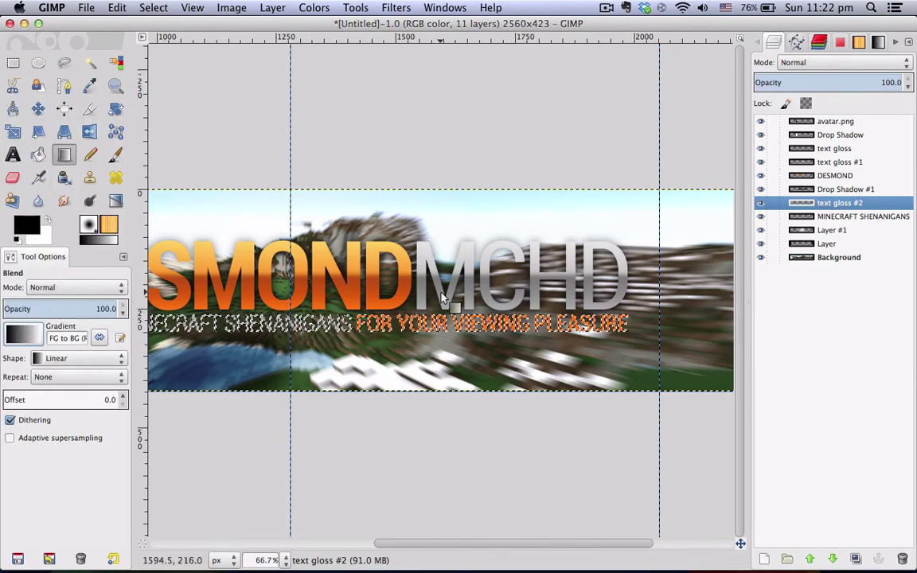
{"action": "scroll", "coordinate": [451, 296], "scroll_direction": "up", "scroll_amount": 2}
{"action": "left_click_drag", "start_coordinate": [310, 391], "coordinate": [309, 352]}
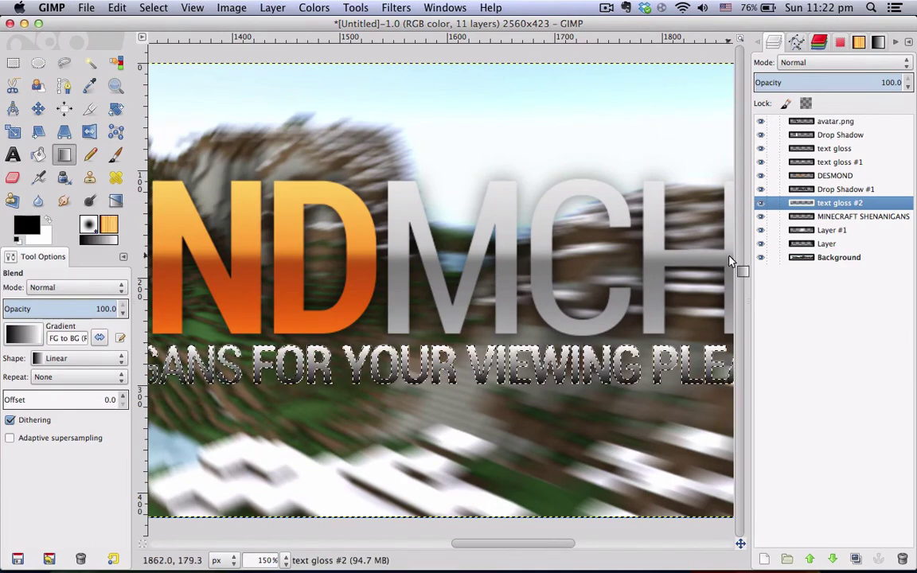
Set the text gloss #2 layer to Grain merge at 64.4 opacity and clear the selection
{"action": "left_click", "coordinate": [820, 63]}
{"action": "left_click", "coordinate": [818, 350]}
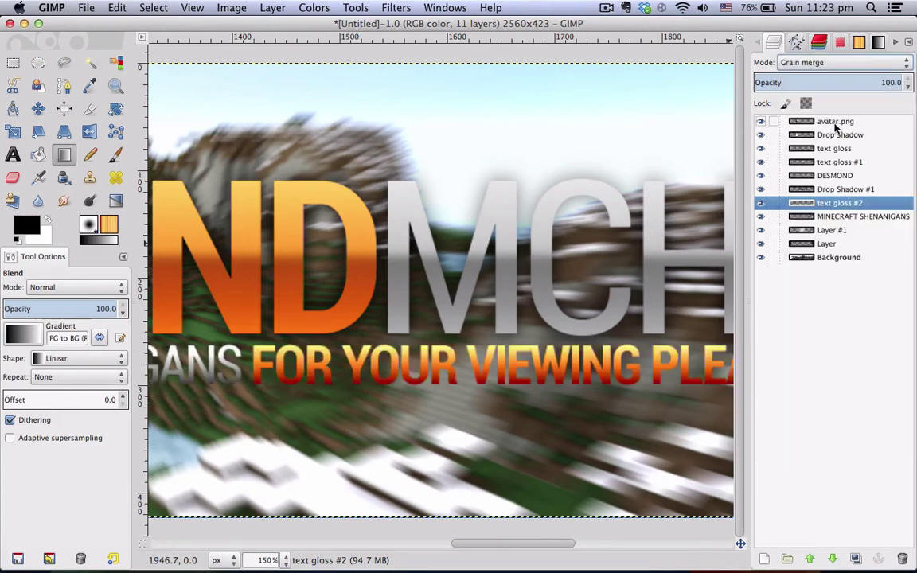
{"action": "left_click_drag", "start_coordinate": [861, 74], "coordinate": [849, 74]}
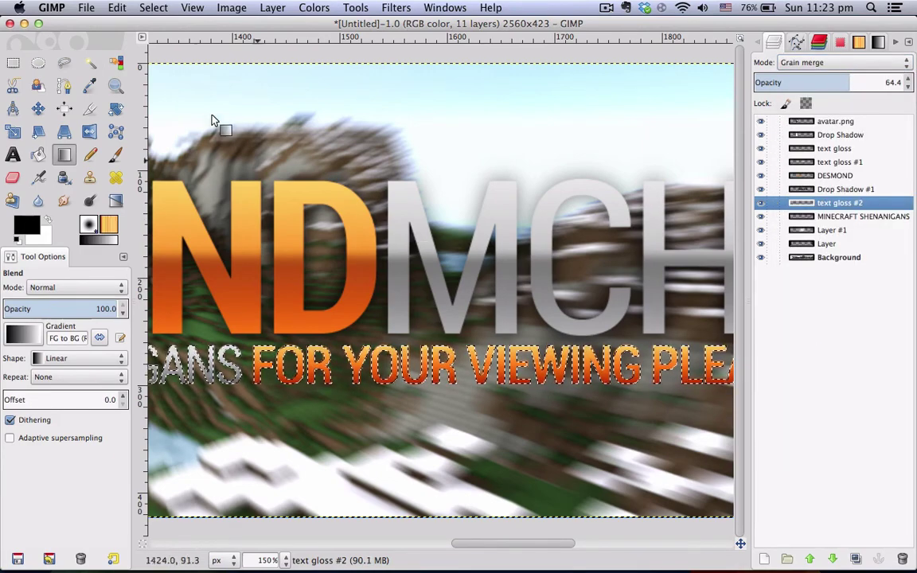
{"action": "left_click", "coordinate": [154, 8]}
{"action": "left_click", "coordinate": [158, 38]}
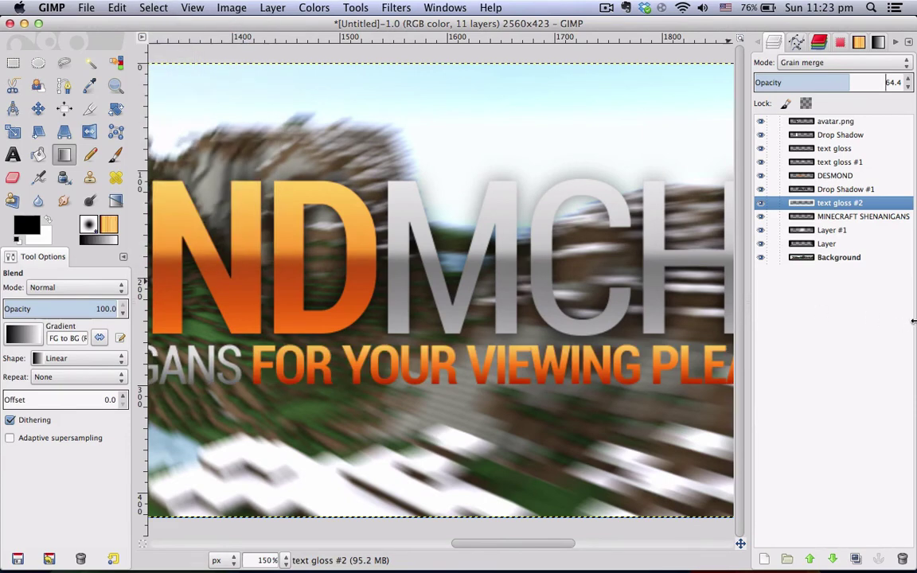
Apply a black Drop Shadow to the MINECRAFT SHENANIGANS layer with 0 offsets, blur radius 15, opacity 100 and resizing off
{"action": "left_click", "coordinate": [851, 216]}
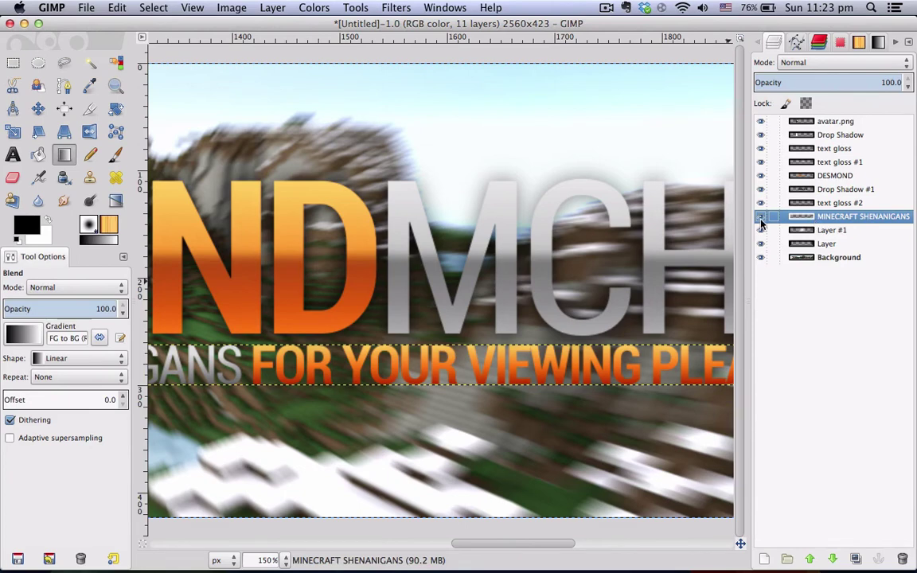
{"action": "left_click", "coordinate": [394, 6]}
{"action": "mouse_move", "coordinate": [445, 52]}
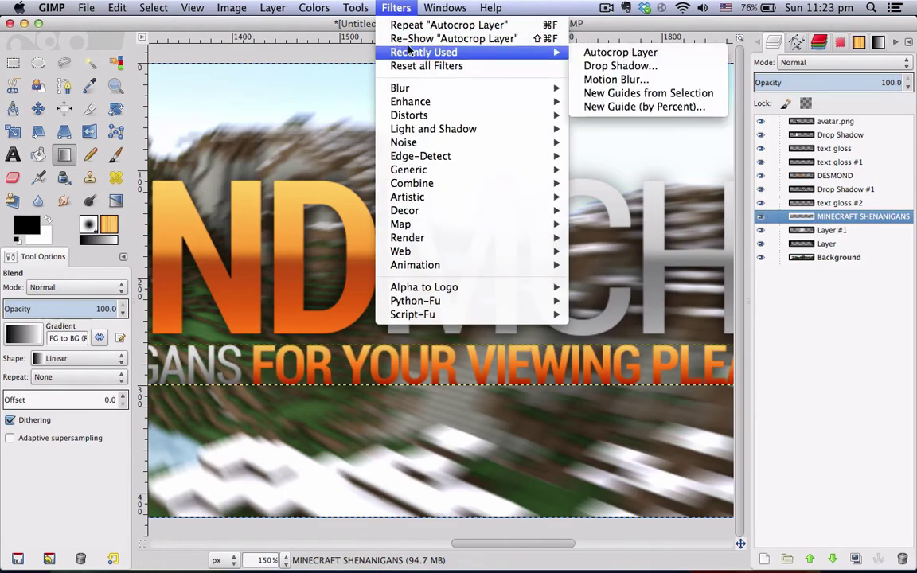
{"action": "left_click", "coordinate": [609, 66]}
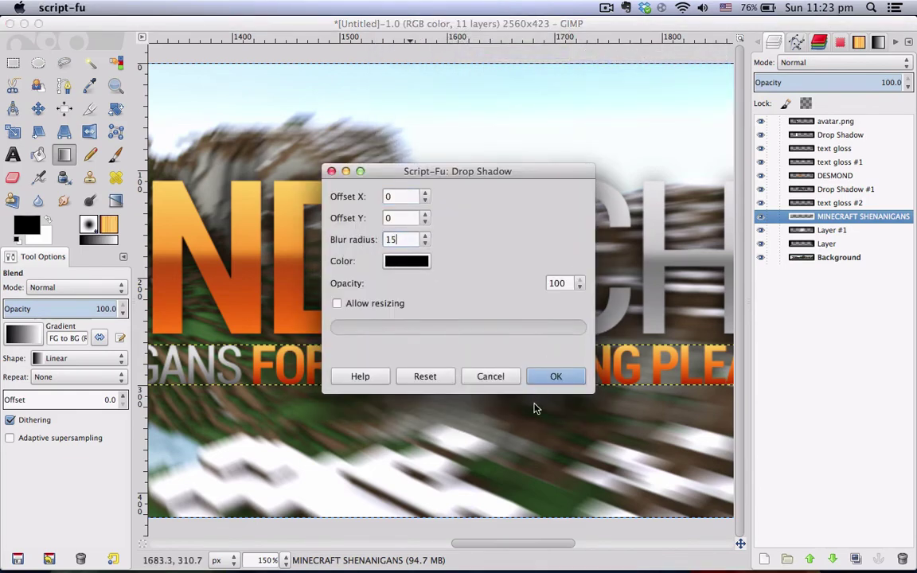
{"action": "left_click", "coordinate": [555, 377]}
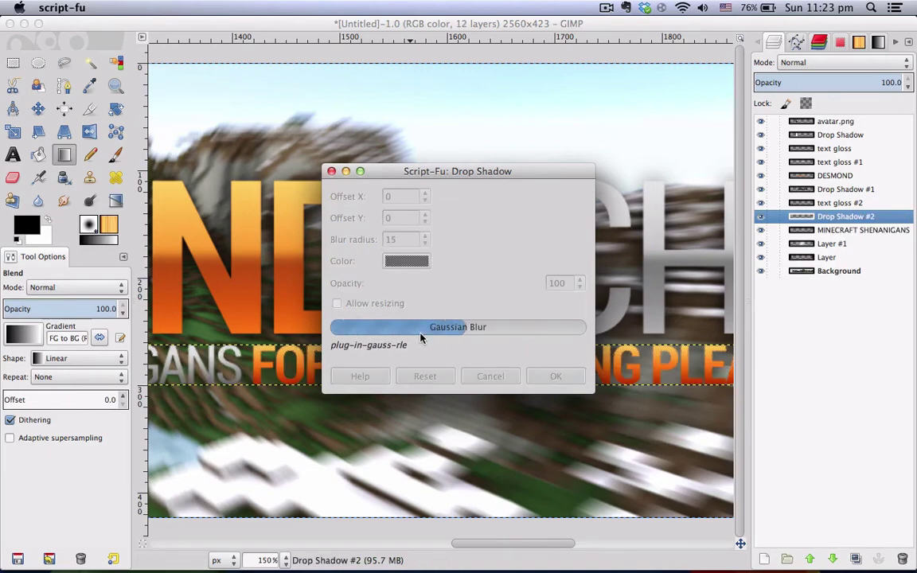
{"action": "key", "text": "minus"}
{"action": "key", "text": "minus"}
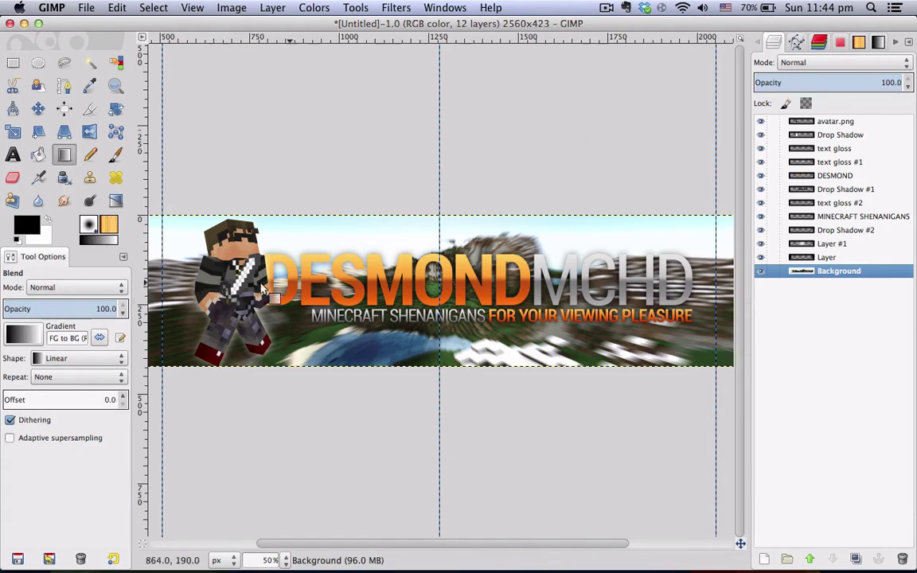
Switch to the minecraft youtube channel folder in Finder and preview the lens flare image LENS.jpg
{"action": "key", "text": "1"}
{"action": "scroll", "coordinate": [382, 253], "scroll_direction": "right", "scroll_amount": 10}
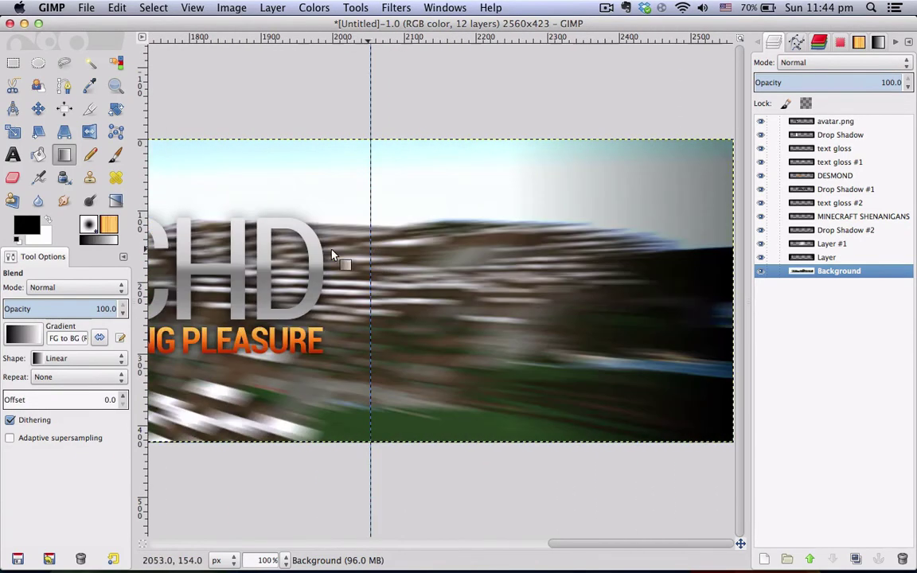
{"action": "scroll", "coordinate": [323, 260], "scroll_direction": "left", "scroll_amount": 4}
{"action": "scroll", "coordinate": [429, 239], "scroll_direction": "down", "scroll_amount": 2}
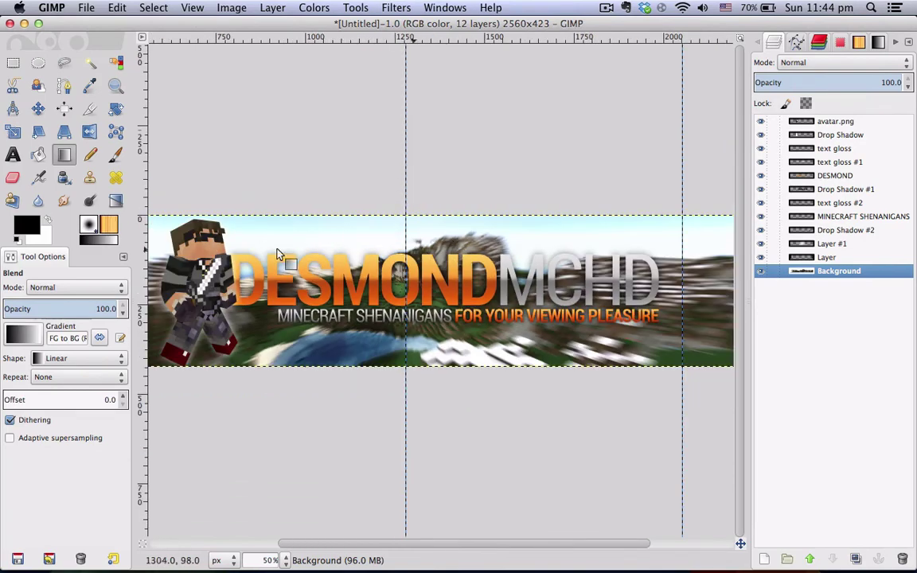
{"action": "key", "text": "ctrl+Right"}
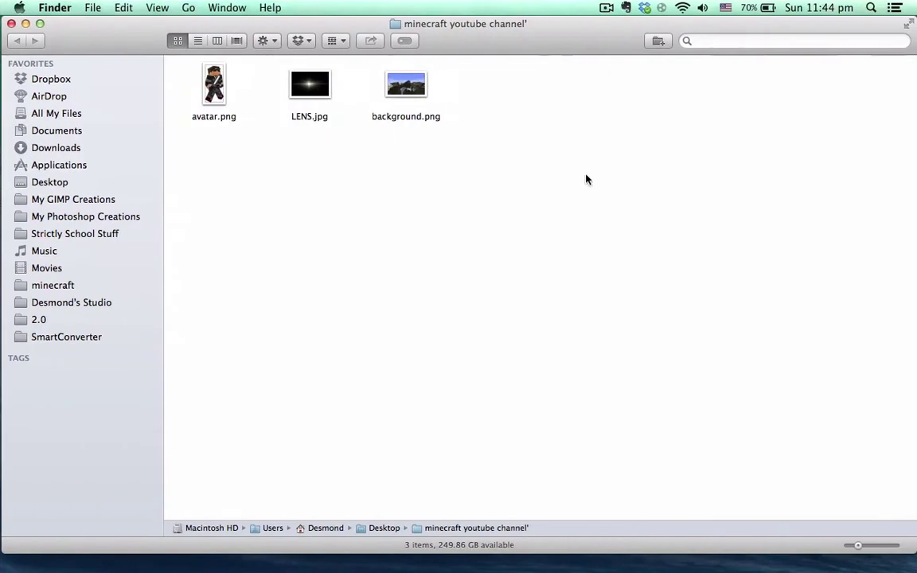
{"action": "left_click", "coordinate": [309, 86]}
{"action": "key", "text": "space"}
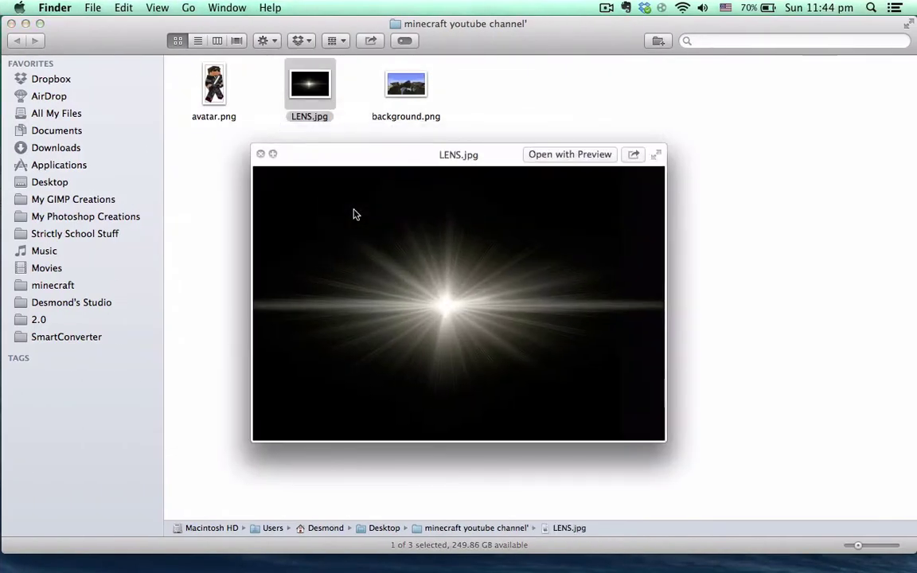
{"action": "key", "text": "space"}
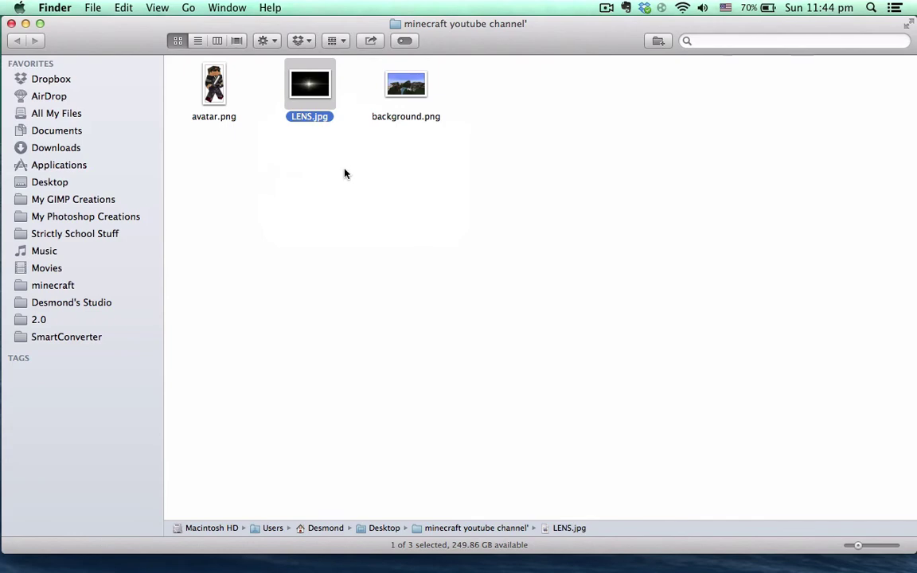
{"action": "left_click", "coordinate": [330, 151]}
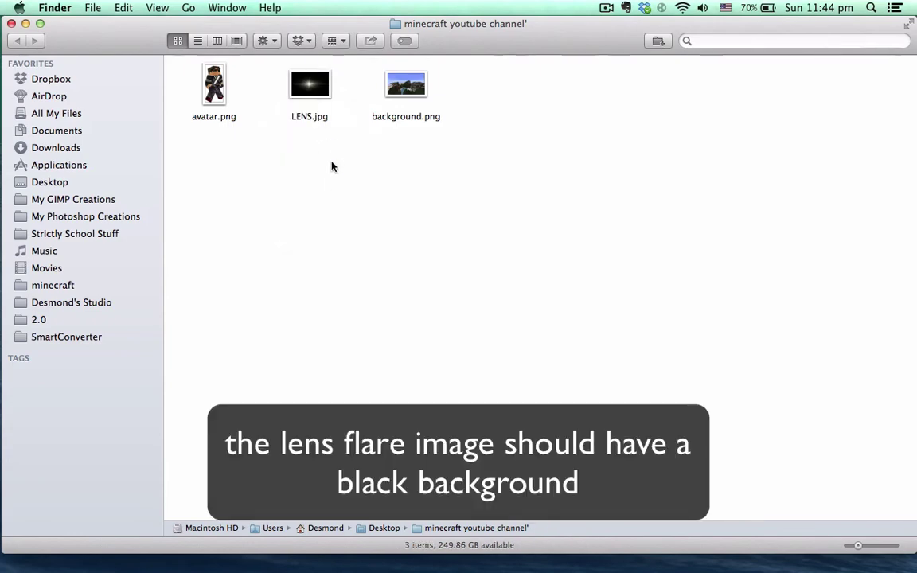
Bring LENS.jpg from Finder into the GIMP banner as the topmost layer and set its mode to Screen
{"action": "left_click_drag", "start_coordinate": [309, 85], "coordinate": [399, 197]}
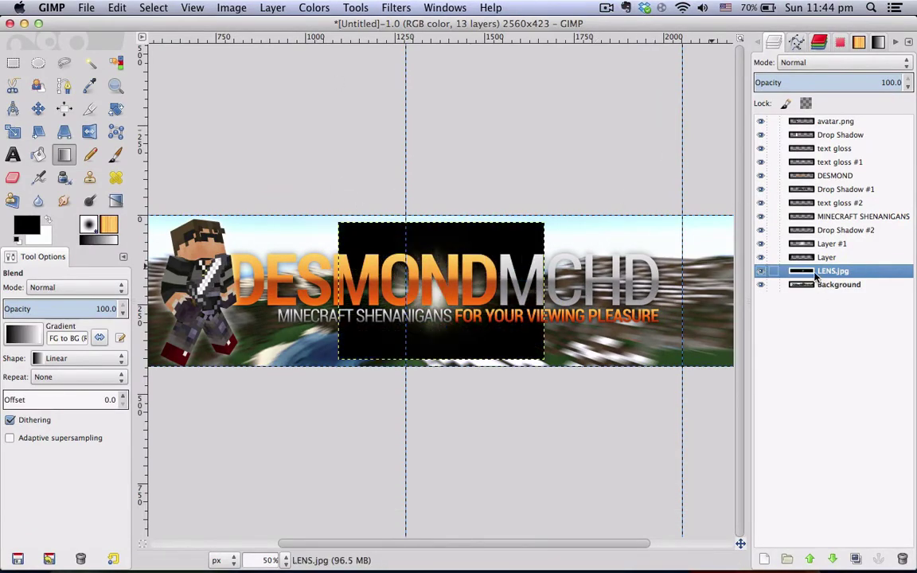
{"action": "left_click_drag", "start_coordinate": [821, 170], "coordinate": [820, 118]}
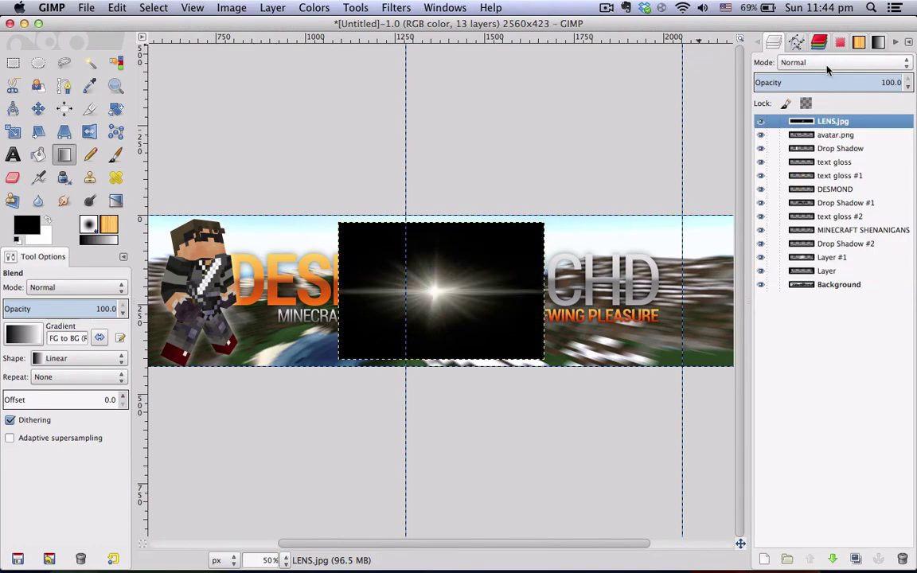
{"action": "left_click", "coordinate": [826, 68]}
{"action": "left_click", "coordinate": [800, 137]}
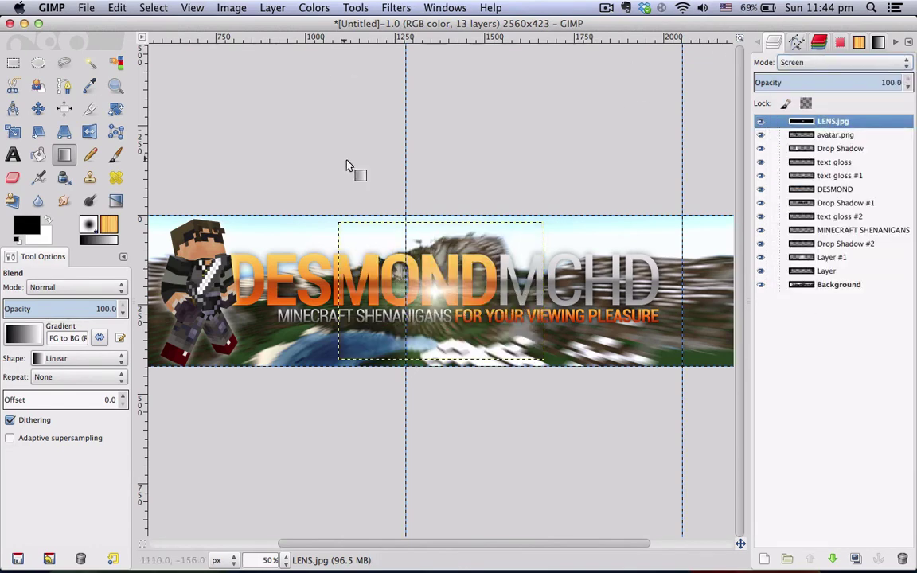
Move the LENS.jpg flare onto the right edge of the avatar's sunglasses
{"action": "scroll", "coordinate": [413, 282], "scroll_direction": "up", "scroll_amount": 3}
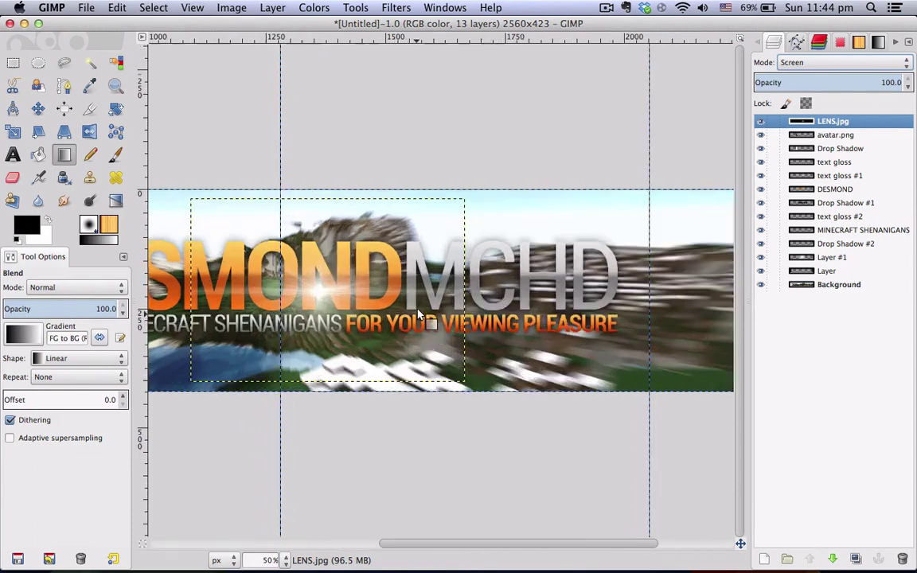
{"action": "scroll", "coordinate": [418, 313], "scroll_direction": "up", "scroll_amount": 1}
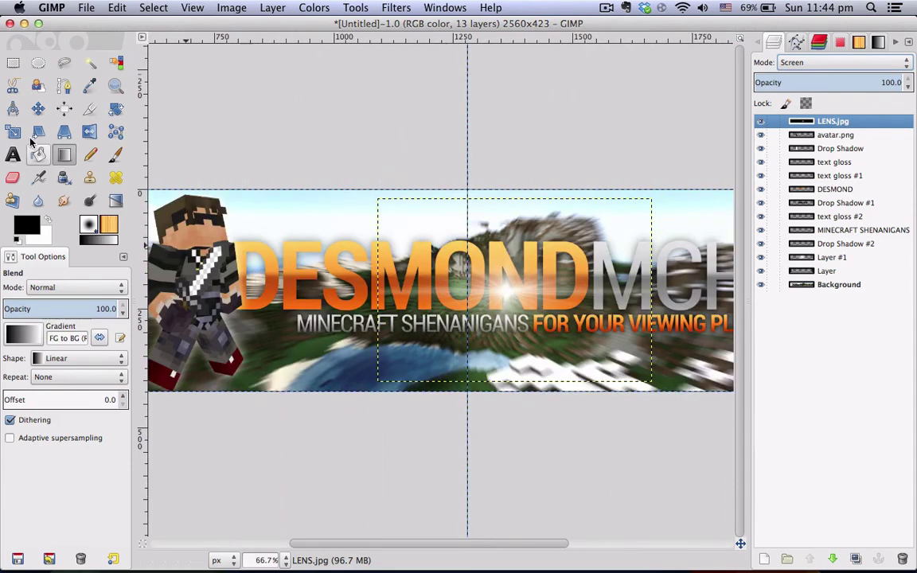
{"action": "left_click", "coordinate": [38, 109]}
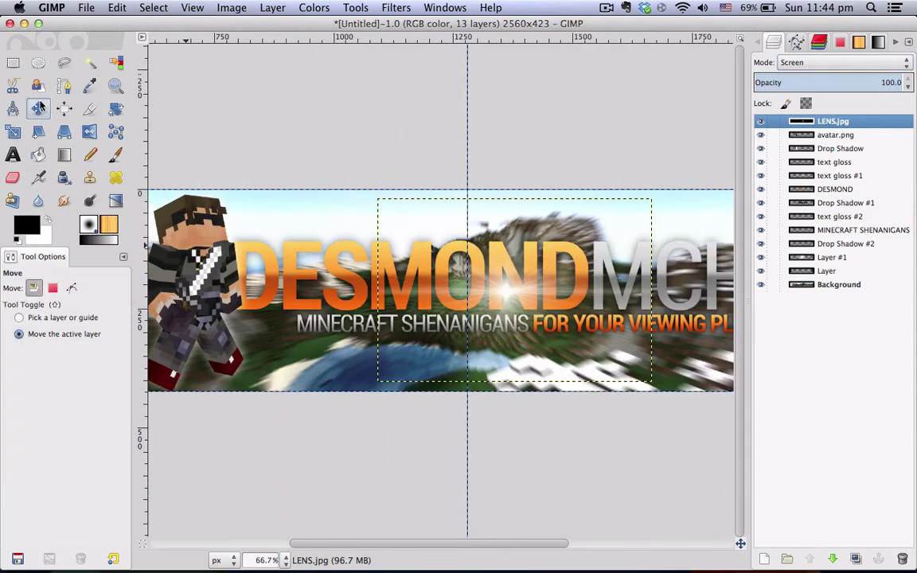
{"action": "left_click_drag", "start_coordinate": [471, 245], "coordinate": [237, 223]}
{"action": "left_click_drag", "start_coordinate": [404, 322], "coordinate": [284, 256]}
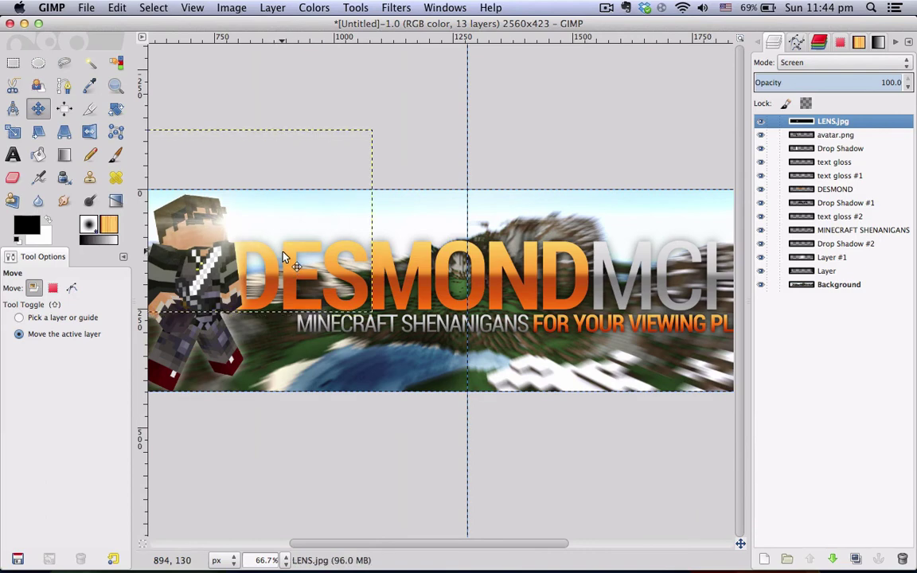
{"action": "scroll", "coordinate": [254, 255], "scroll_direction": "down", "scroll_amount": 1}
{"action": "scroll", "coordinate": [224, 263], "scroll_direction": "up", "scroll_amount": 1}
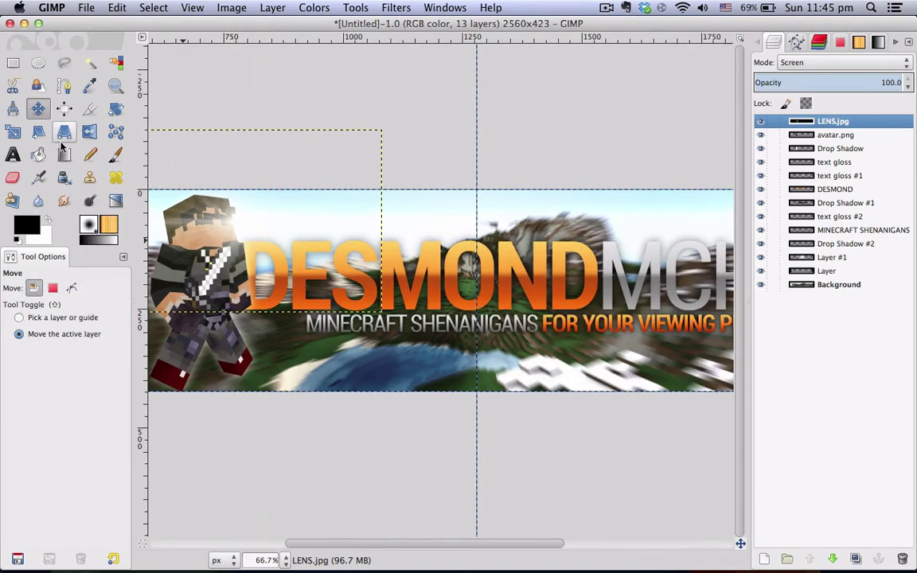
Scale the LENS.jpg flare down slightly and reposition it on the right edge of the avatar's sunglasses
{"action": "left_click", "coordinate": [13, 131]}
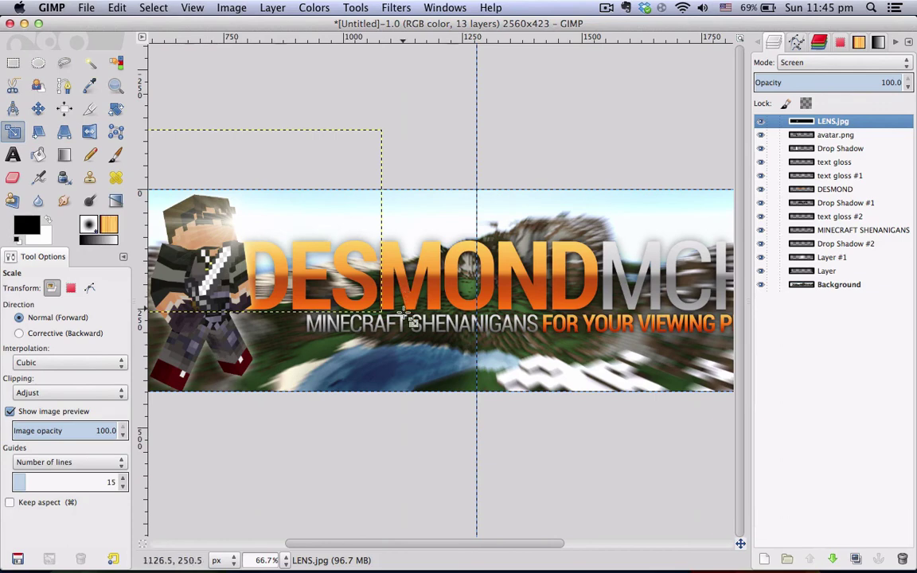
{"action": "left_click_drag", "start_coordinate": [404, 314], "coordinate": [338, 262]}
{"action": "left_click", "coordinate": [333, 248]}
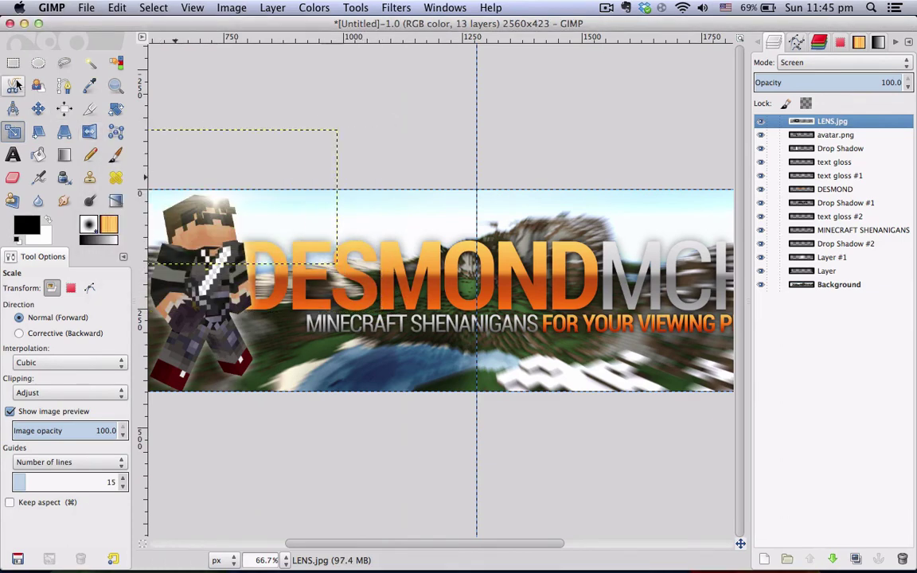
{"action": "left_click", "coordinate": [38, 108]}
{"action": "left_click_drag", "start_coordinate": [205, 228], "coordinate": [243, 249]}
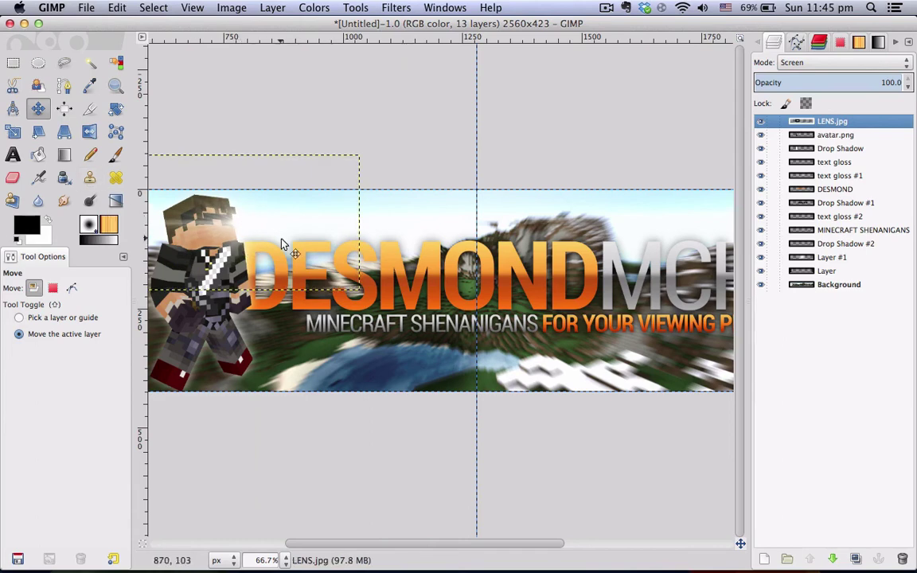
{"action": "scroll", "coordinate": [281, 243], "scroll_direction": "left", "scroll_amount": 5}
{"action": "scroll", "coordinate": [326, 216], "scroll_direction": "right", "scroll_amount": 3}
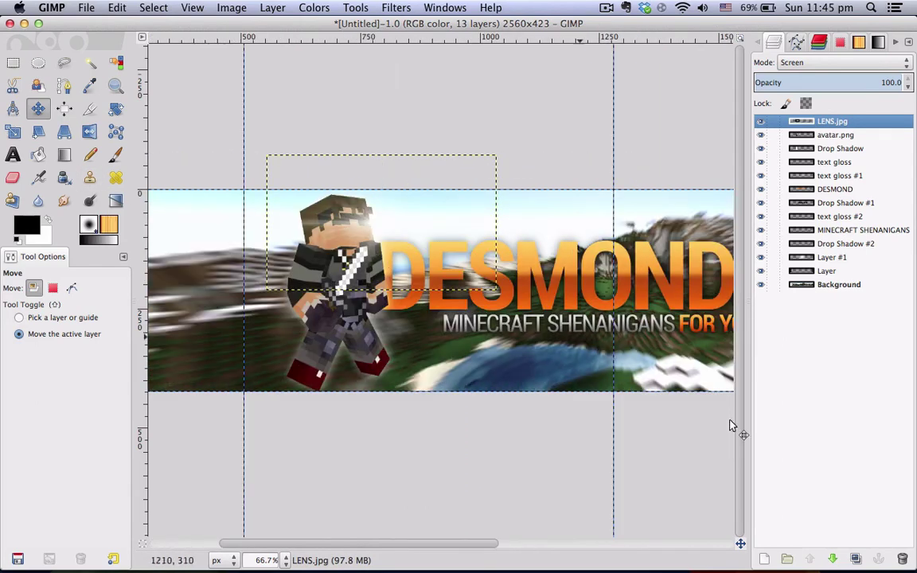
Duplicate the LENS.jpg layer and place the copy on the upper edge of the MCHD lettering
{"action": "left_click", "coordinate": [855, 558]}
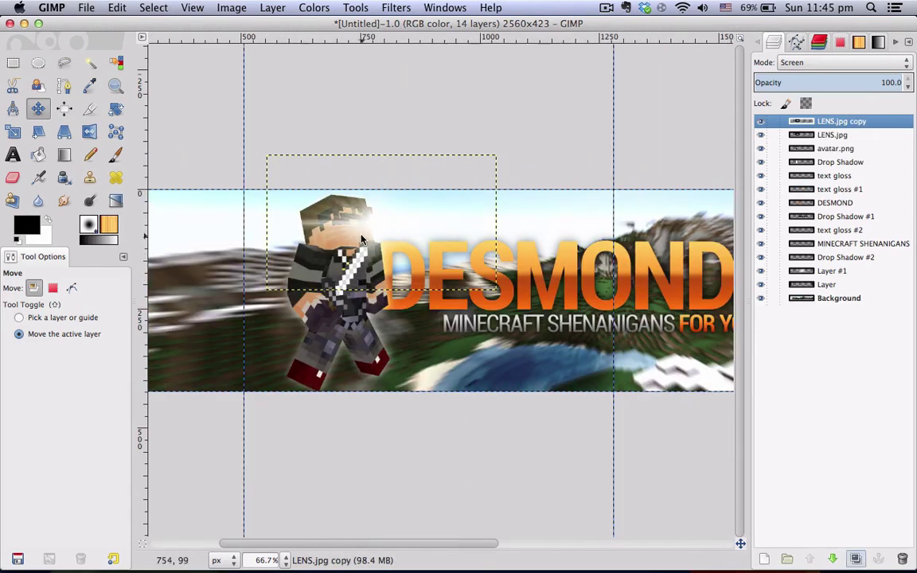
{"action": "left_click_drag", "start_coordinate": [362, 238], "coordinate": [594, 256]}
{"action": "scroll", "coordinate": [478, 263], "scroll_direction": "right", "scroll_amount": 4}
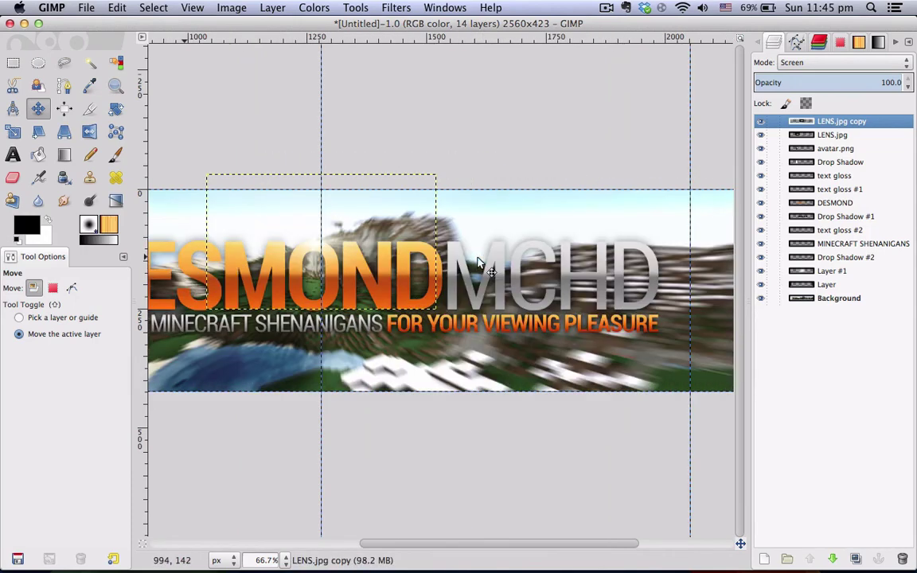
{"action": "left_click_drag", "start_coordinate": [478, 263], "coordinate": [753, 277]}
{"action": "mouse_move", "coordinate": [628, 286]}
{"action": "left_mouse_down"}
{"action": "mouse_move", "coordinate": [593, 286]}
{"action": "mouse_move", "coordinate": [593, 273]}
{"action": "mouse_move", "coordinate": [669, 275]}
{"action": "mouse_move", "coordinate": [635, 276]}
{"action": "left_mouse_up"}
{"action": "scroll", "coordinate": [430, 334], "scroll_direction": "left", "scroll_amount": 5}
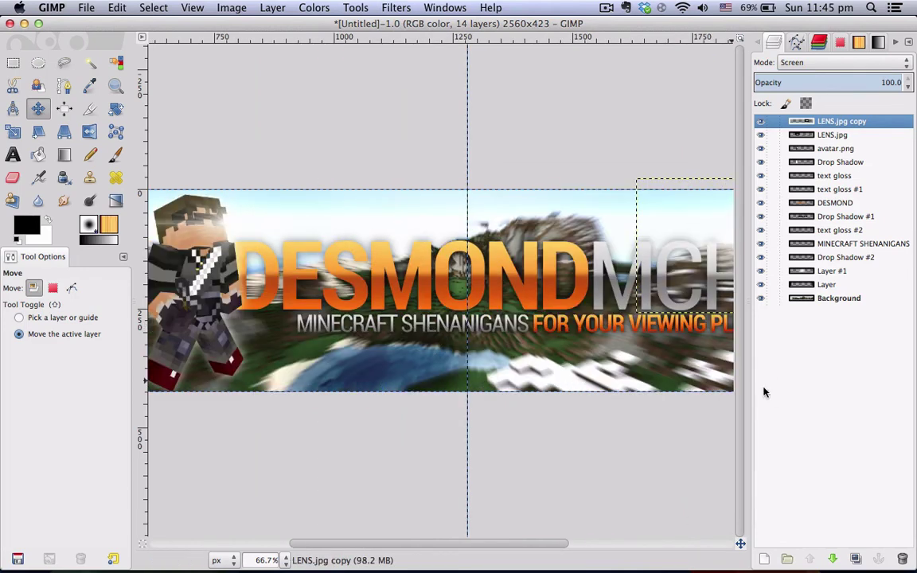
Duplicate the MCHD flare and place the new copy on the tip of the avatar's sword
{"action": "left_click", "coordinate": [856, 560]}
{"action": "left_click_drag", "start_coordinate": [563, 263], "coordinate": [191, 305]}
{"action": "left_click_drag", "start_coordinate": [336, 317], "coordinate": [234, 285]}
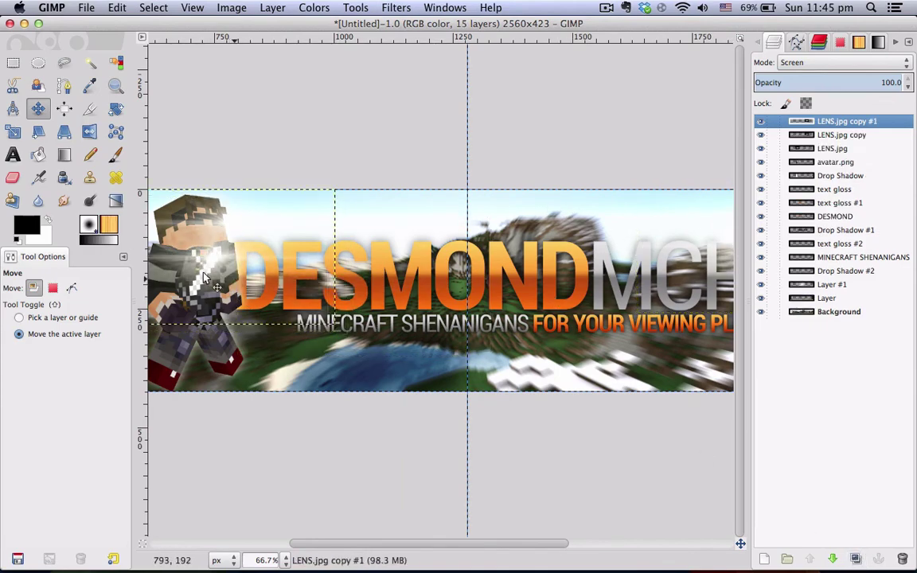
{"action": "scroll", "coordinate": [184, 271], "scroll_direction": "up", "scroll_amount": 2}
{"action": "scroll", "coordinate": [316, 263], "scroll_direction": "left", "scroll_amount": 3}
{"action": "scroll", "coordinate": [491, 266], "scroll_direction": "down", "scroll_amount": 1}
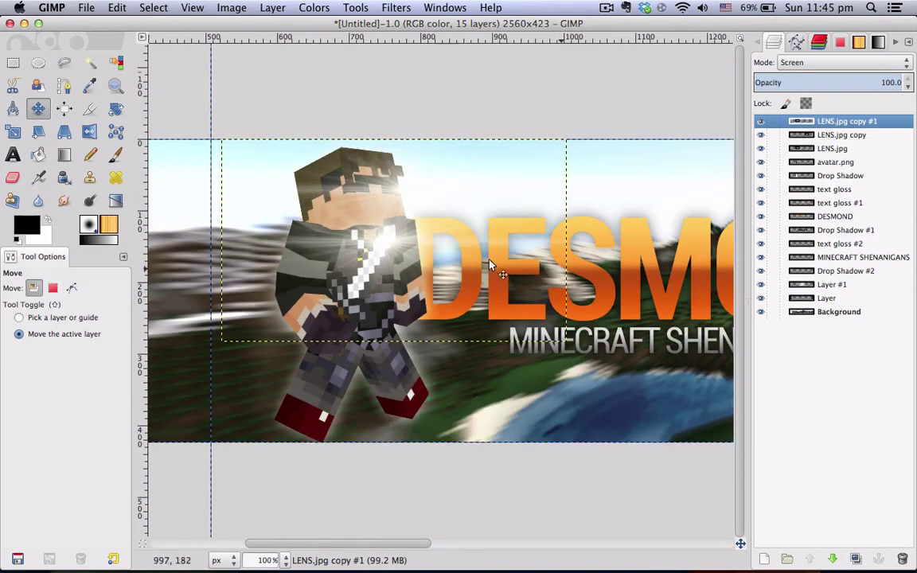
Scale down the LENS.jpg copy #1 flare and rotate it to a diagonal angle
{"action": "left_click", "coordinate": [11, 133]}
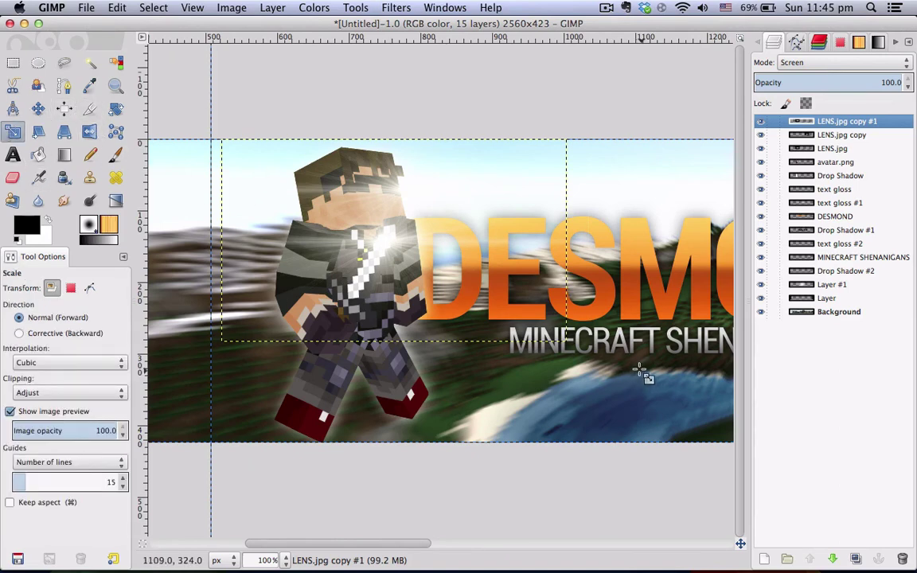
{"action": "left_click_drag", "start_coordinate": [566, 340], "coordinate": [489, 253]}
{"action": "left_click", "coordinate": [335, 234]}
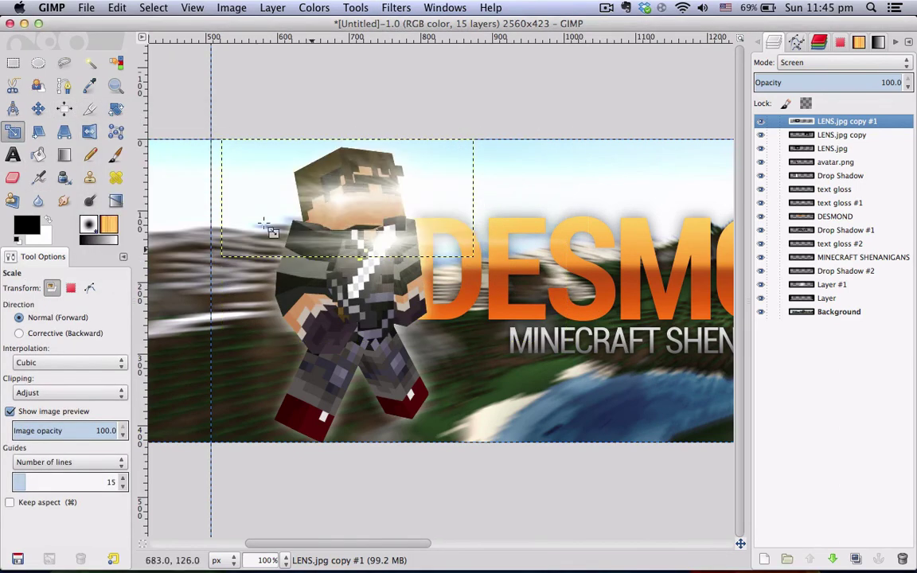
{"action": "left_click", "coordinate": [117, 111]}
{"action": "left_click_drag", "start_coordinate": [426, 275], "coordinate": [489, 209]}
{"action": "left_click", "coordinate": [439, 153]}
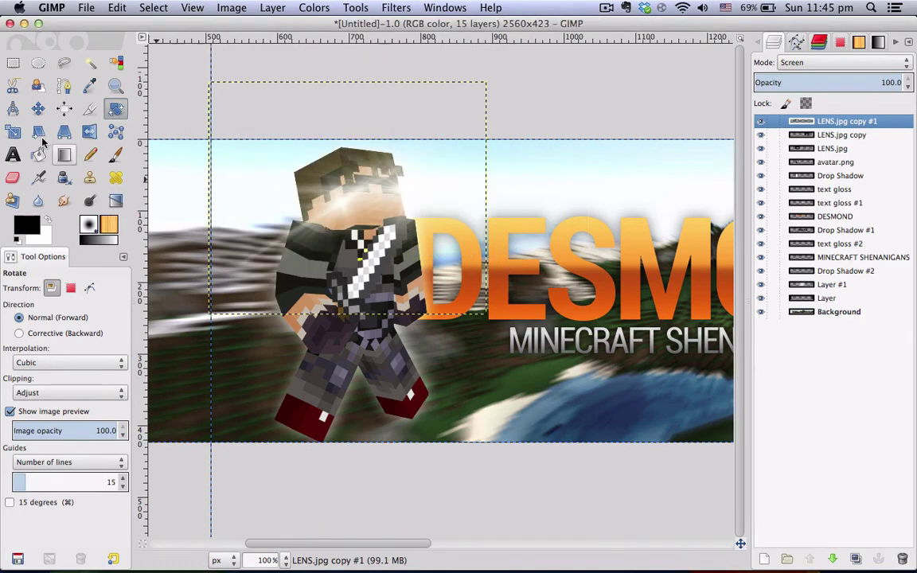
Move the rotated LENS.jpg copy #1 flare back onto the tip of the avatar's sword
{"action": "left_click", "coordinate": [64, 109]}
{"action": "left_click", "coordinate": [38, 109]}
{"action": "left_click_drag", "start_coordinate": [391, 245], "coordinate": [441, 274]}
{"action": "scroll", "coordinate": [430, 213], "scroll_direction": "down", "scroll_amount": 3, "text": "ctrl"}
{"action": "scroll", "coordinate": [544, 282], "scroll_direction": "up", "scroll_amount": 2, "text": "ctrl"}
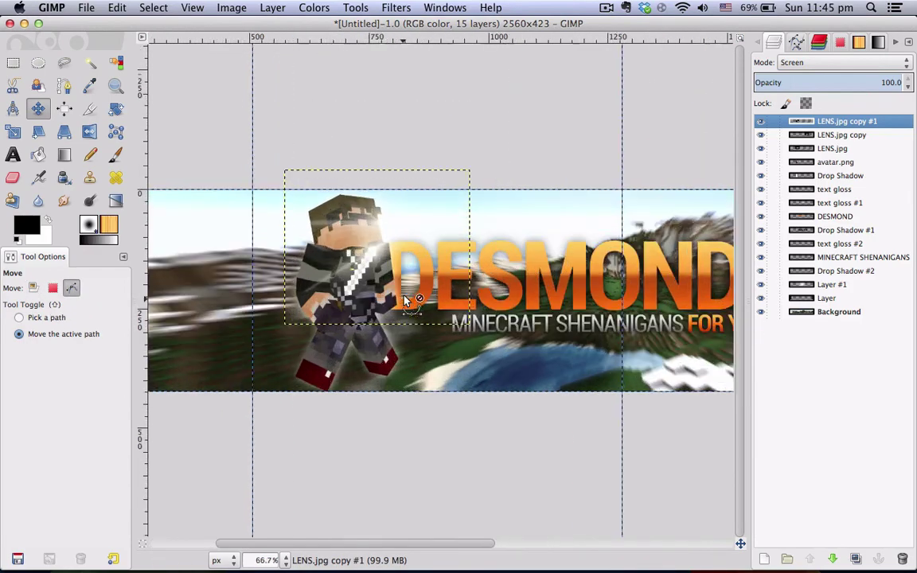
Duplicate the rotated sword flare and place the copy on the upper edge of the DESMOND lettering
{"action": "left_click", "coordinate": [856, 558]}
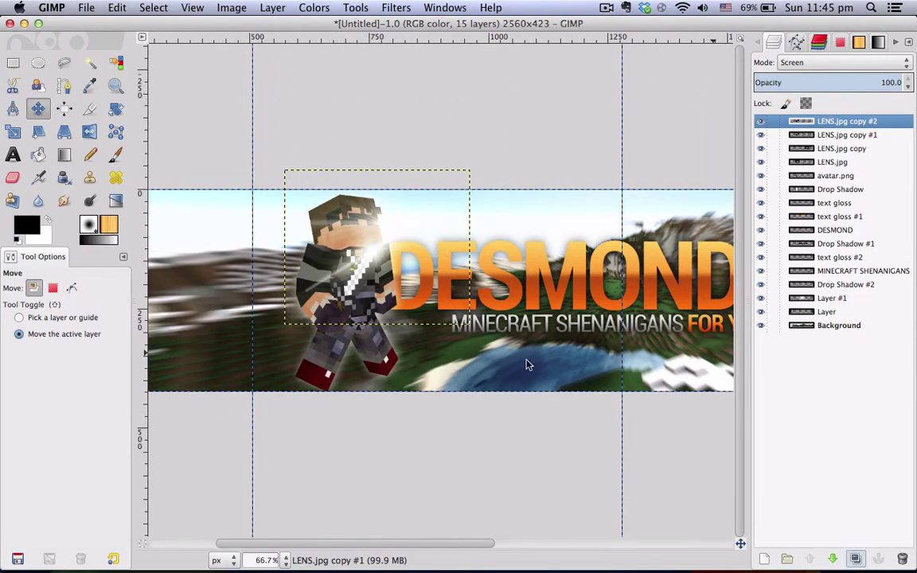
{"action": "left_click_drag", "start_coordinate": [421, 313], "coordinate": [579, 309]}
{"action": "scroll", "coordinate": [589, 334], "scroll_direction": "down", "scroll_amount": 2, "text": "ctrl"}
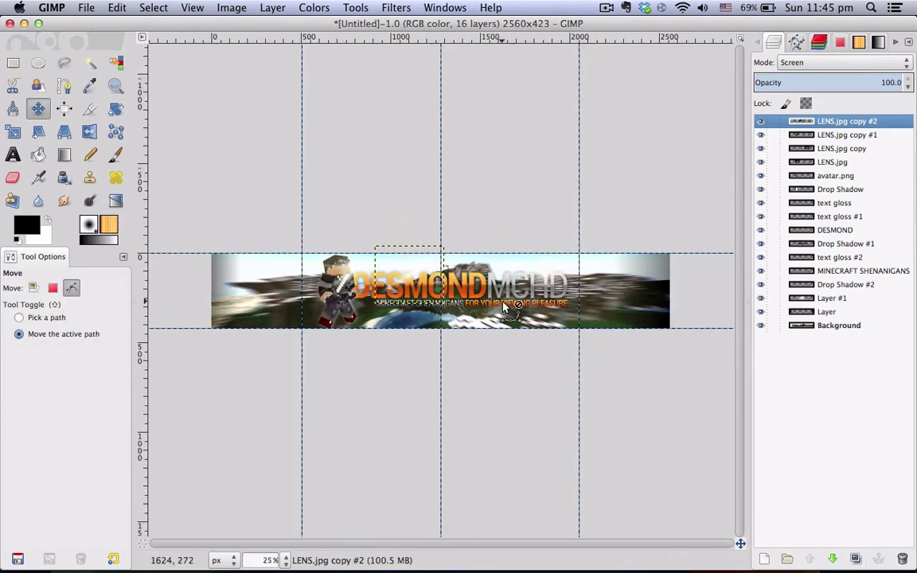
{"action": "scroll", "coordinate": [405, 305], "scroll_direction": "up", "scroll_amount": 2, "text": "ctrl"}
Flatten all of the banner's layers into a single Background layer
{"action": "key", "text": "End"}
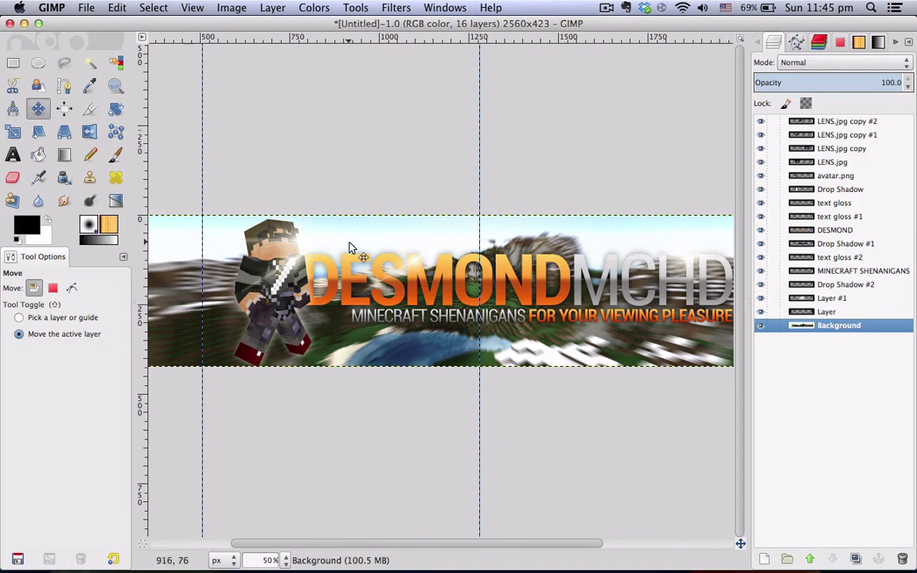
{"action": "scroll", "coordinate": [348, 248], "scroll_direction": "right", "scroll_amount": 3}
{"action": "scroll", "coordinate": [278, 257], "scroll_direction": "down", "scroll_amount": 1, "text": "ctrl"}
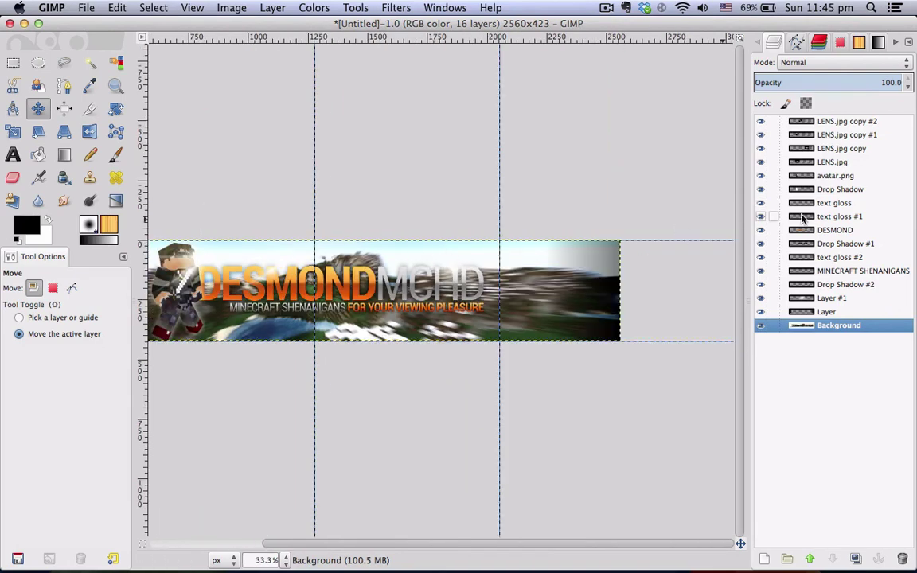
{"action": "right_click", "coordinate": [834, 123]}
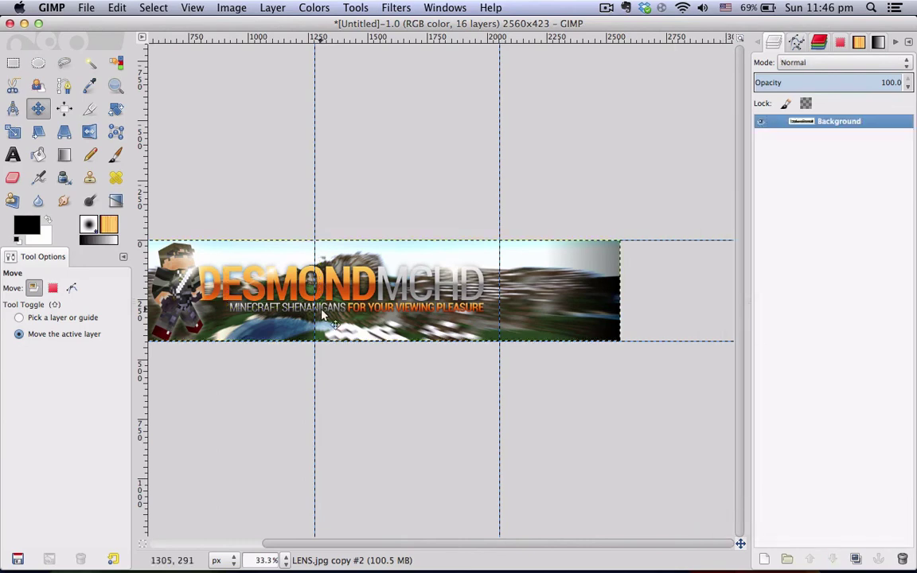
Resize the image canvas to a height of 1440 px and centre the banner within it
{"action": "scroll", "coordinate": [592, 350], "scroll_direction": "down", "scroll_amount": 1}
{"action": "scroll", "coordinate": [406, 294], "scroll_direction": "down", "scroll_amount": 1}
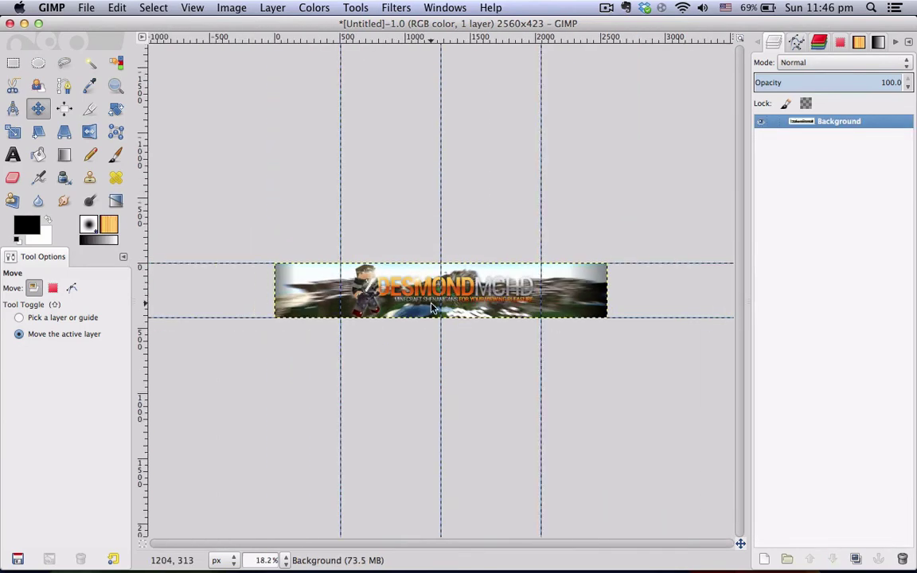
{"action": "scroll", "coordinate": [390, 278], "scroll_direction": "up", "scroll_amount": 1}
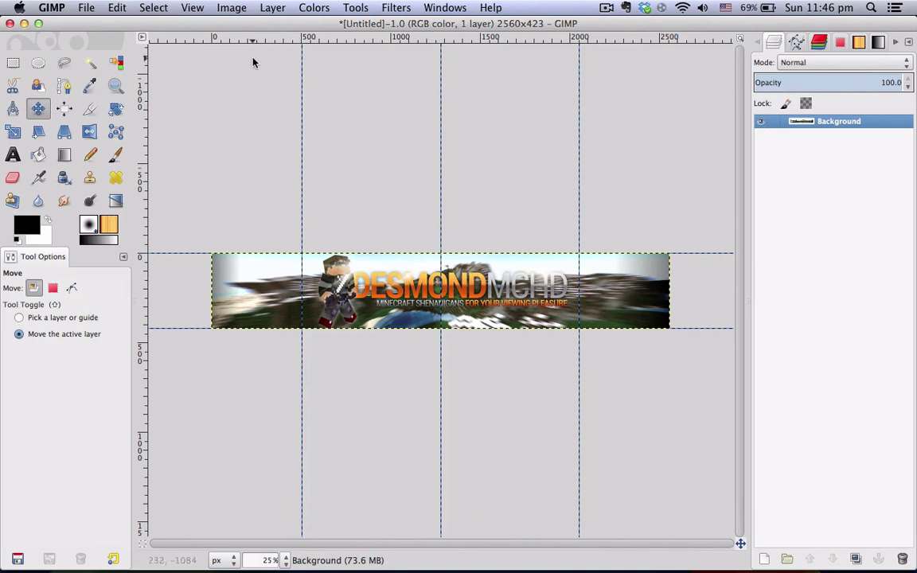
{"action": "left_click", "coordinate": [231, 8]}
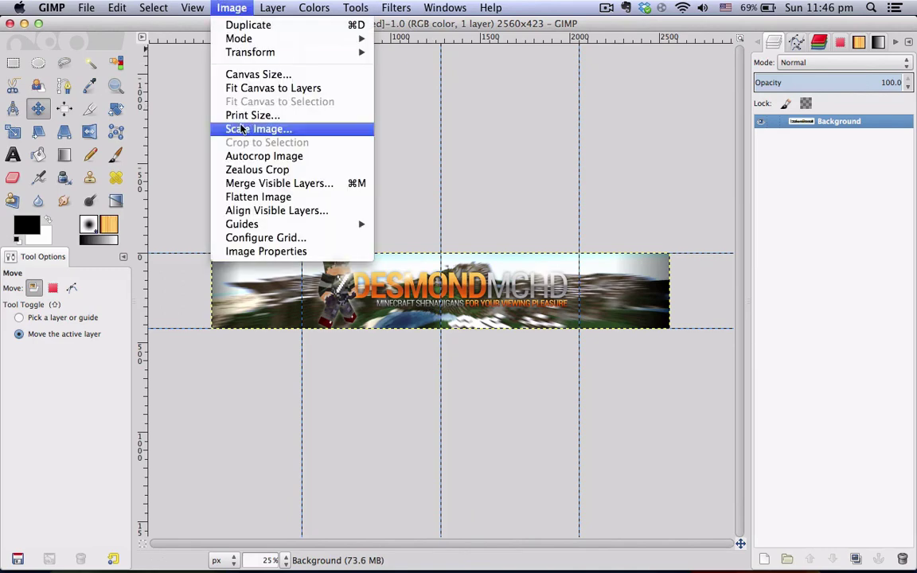
{"action": "left_click", "coordinate": [233, 74]}
{"action": "double_click", "coordinate": [82, 104]}
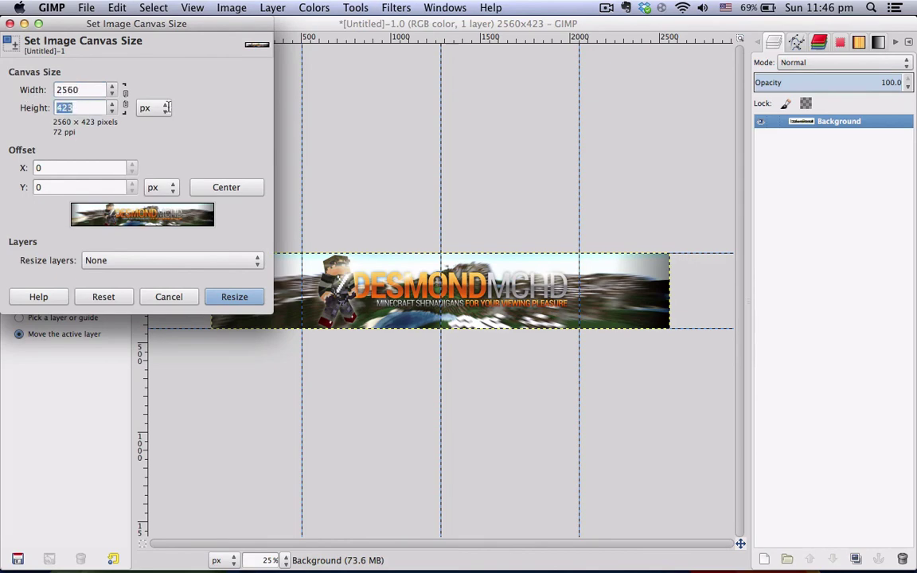
{"action": "type", "text": "1440"}
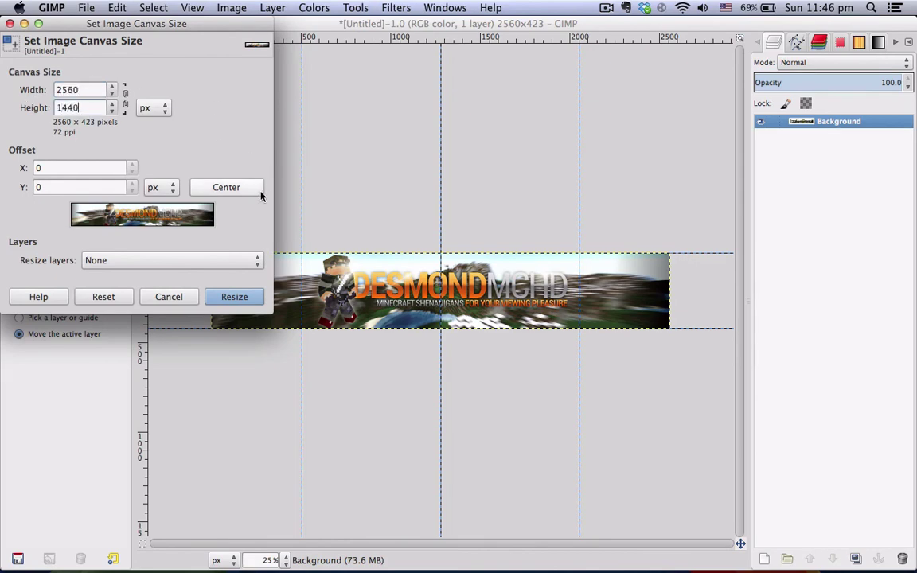
{"action": "left_click", "coordinate": [234, 187]}
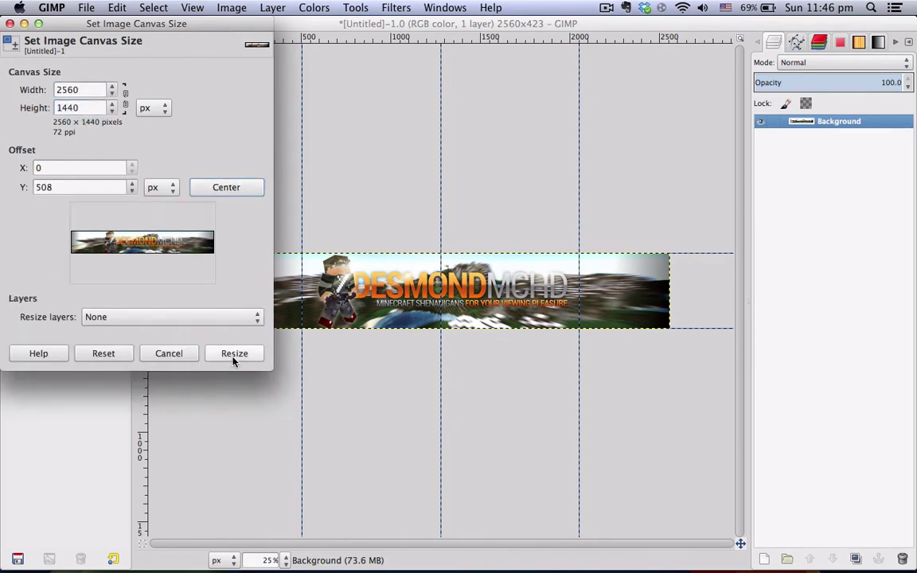
{"action": "left_click", "coordinate": [235, 355]}
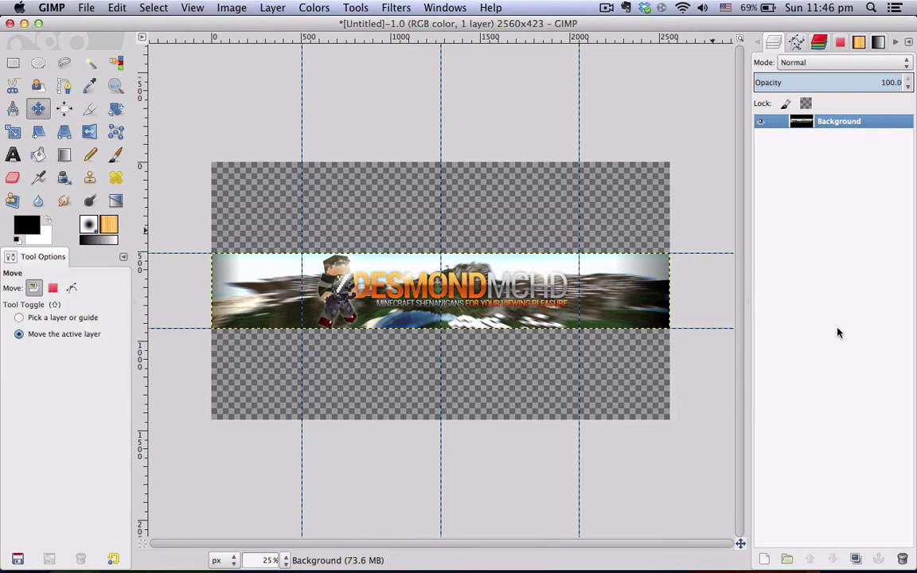
Add a transparent 2560 × 1440 px layer named text gloss and place it beneath the Background layer
{"action": "left_click", "coordinate": [768, 558]}
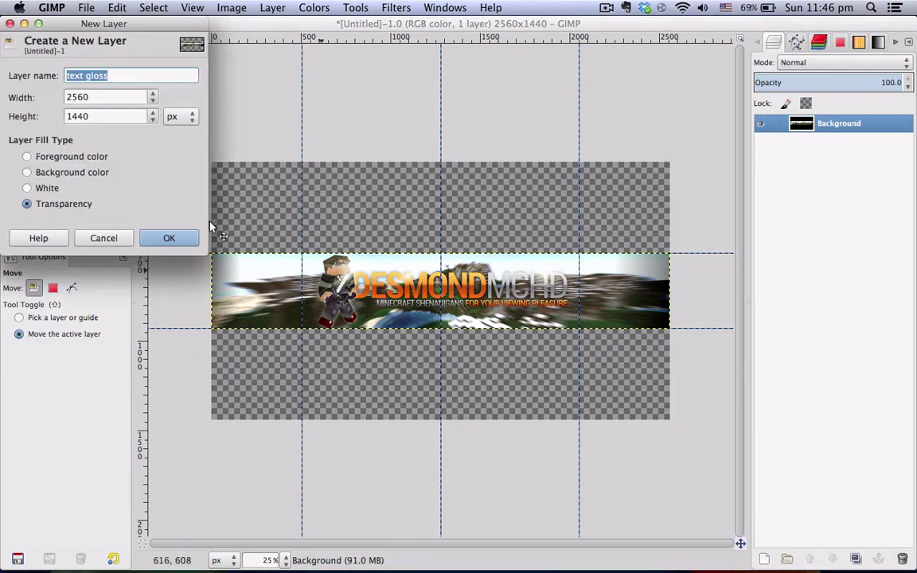
{"action": "left_click", "coordinate": [169, 238]}
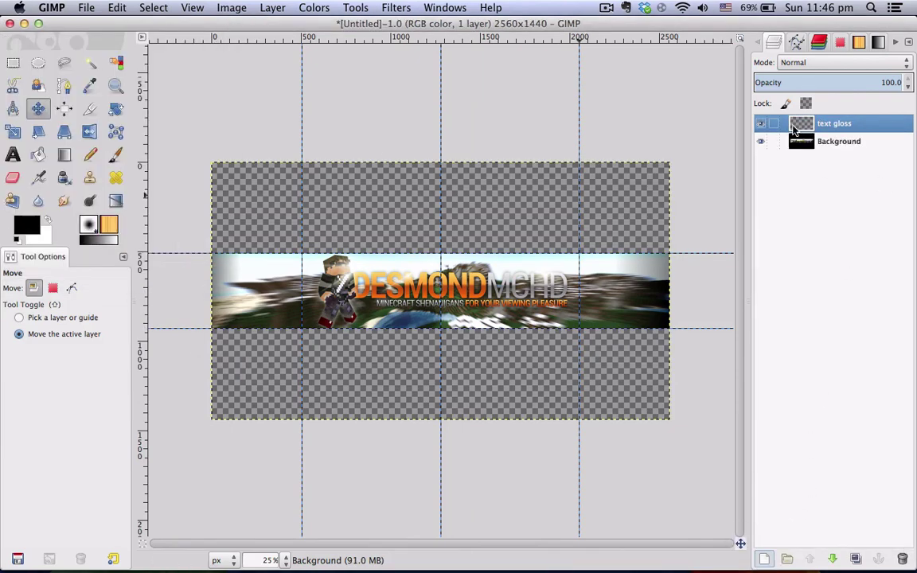
{"action": "left_click_drag", "start_coordinate": [828, 127], "coordinate": [828, 148]}
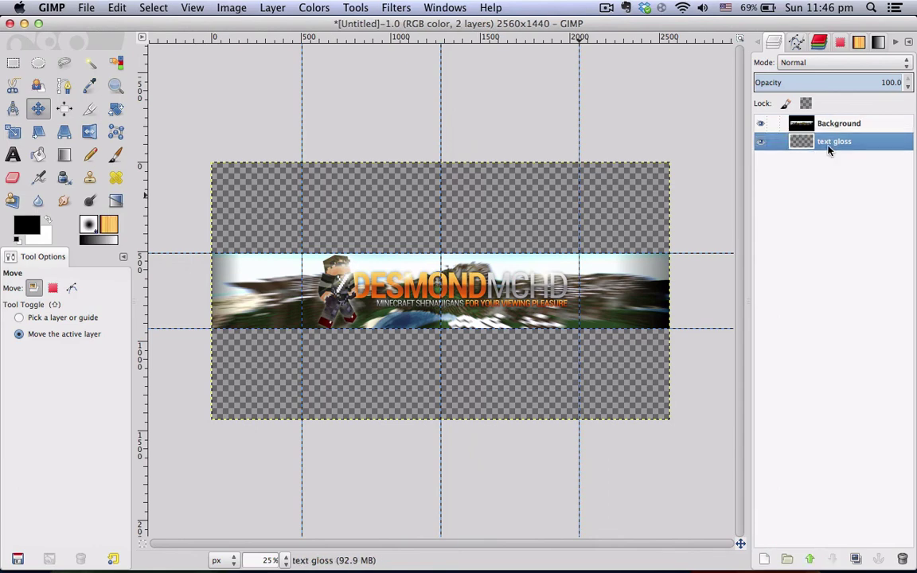
Bucket-fill the text gloss layer with black and merge the Background layer down onto it
{"action": "left_click", "coordinate": [40, 157]}
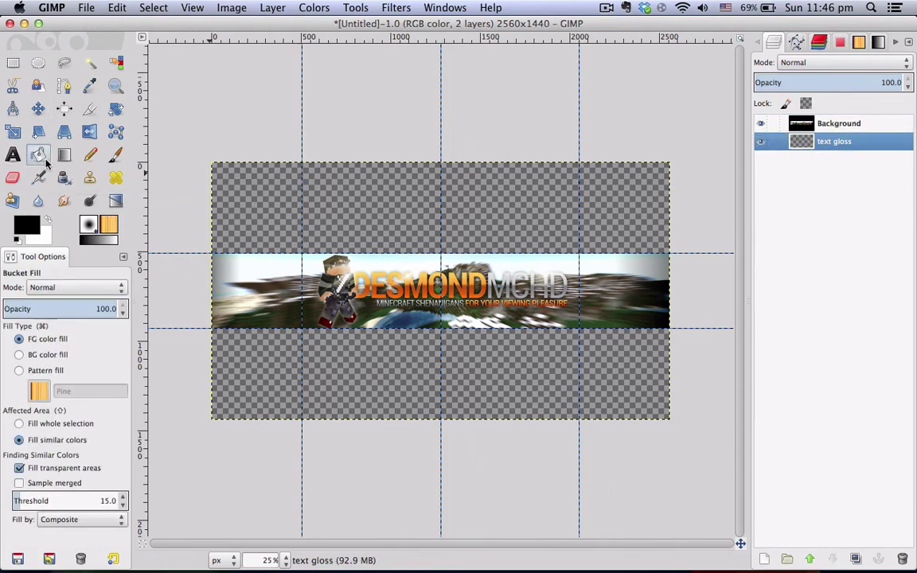
{"action": "left_click", "coordinate": [366, 219]}
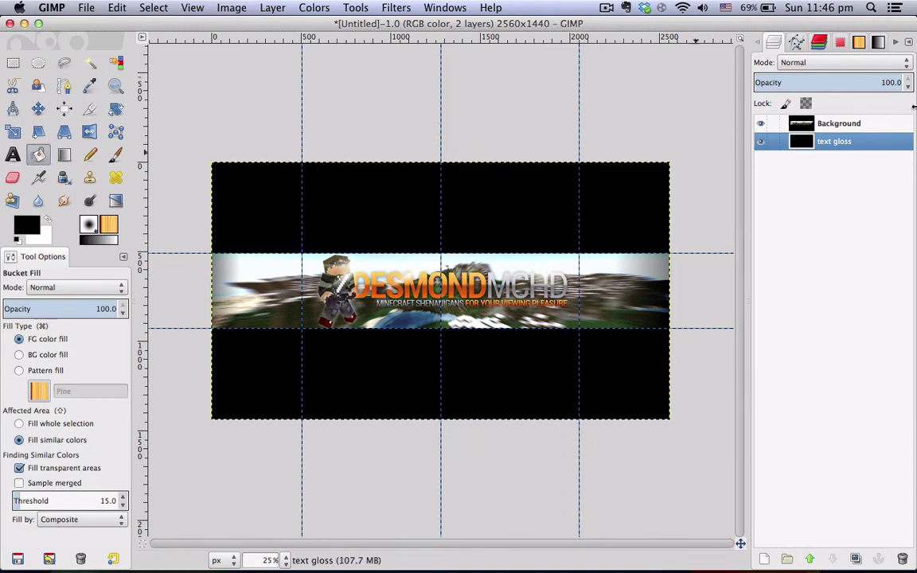
{"action": "left_click", "coordinate": [796, 123]}
{"action": "right_click", "coordinate": [796, 125]}
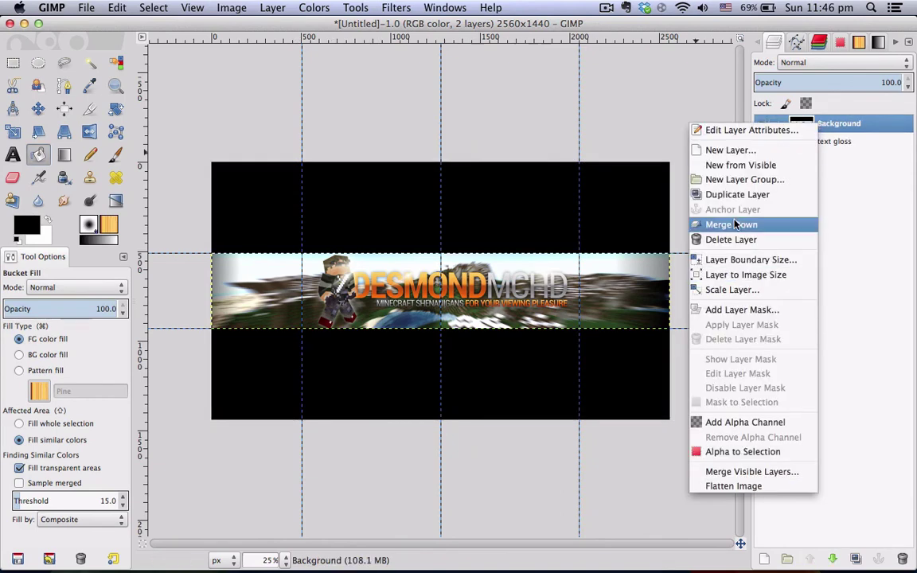
{"action": "left_click", "coordinate": [766, 226]}
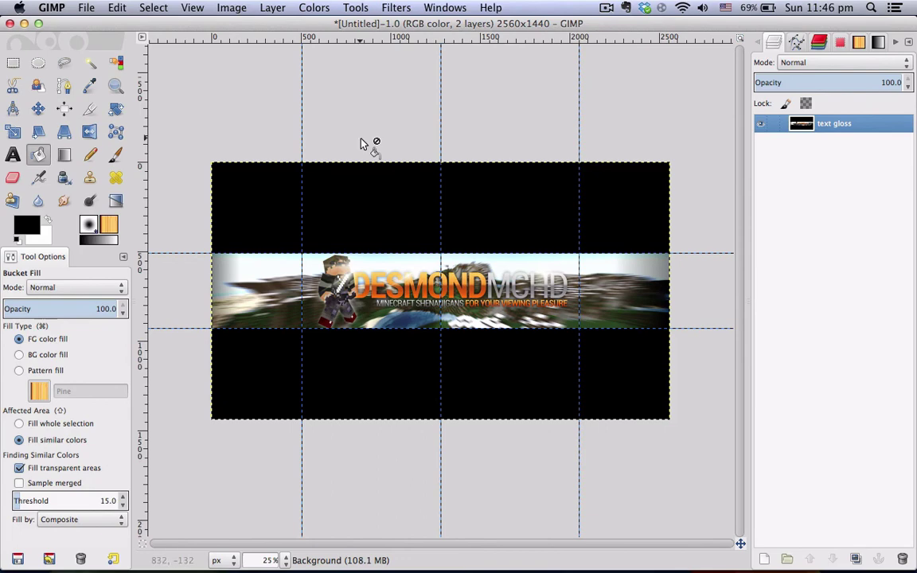
Start exporting the finished banner as an image file
{"action": "left_click", "coordinate": [85, 8]}
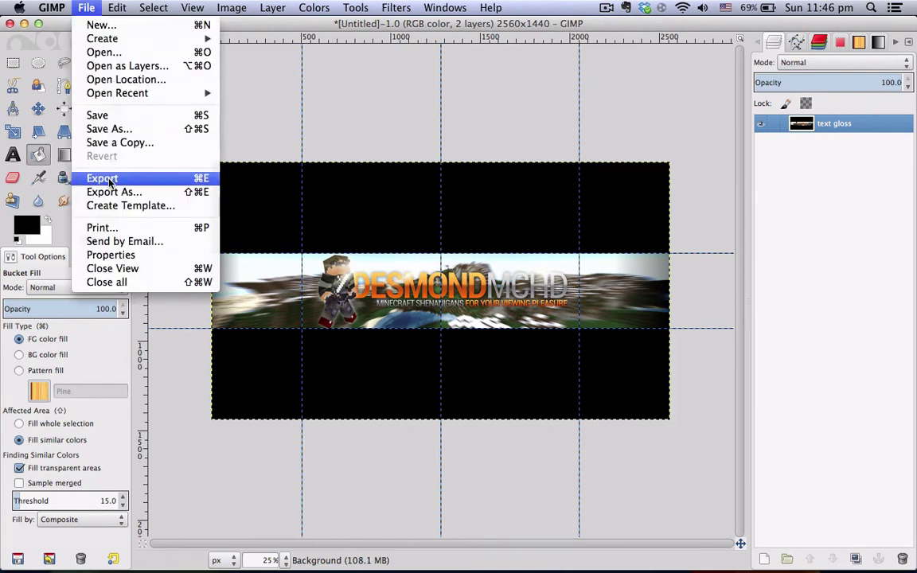